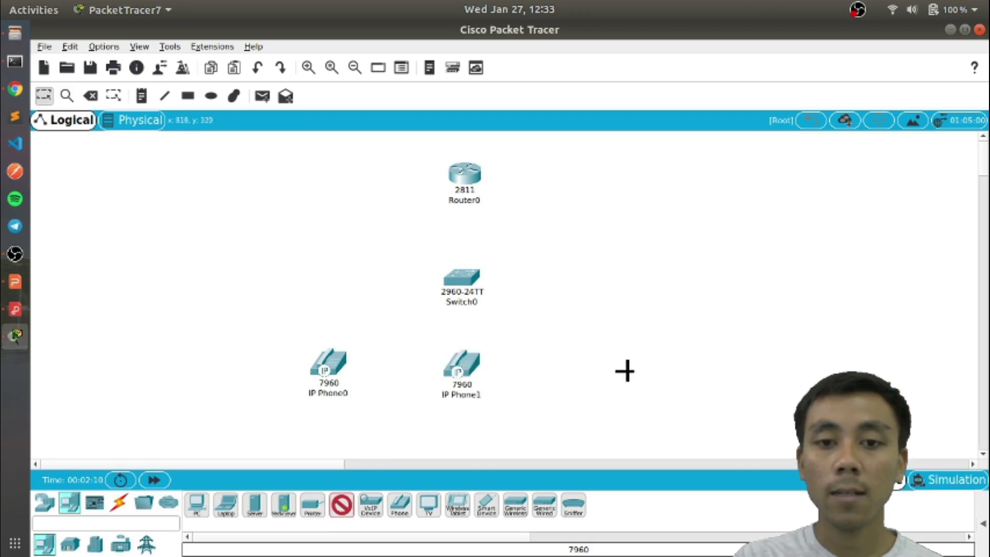
Place a third 7960 IP phone to the right of IP Phone1 in the logical workspace
{"action": "left_click", "coordinate": [614, 361]}
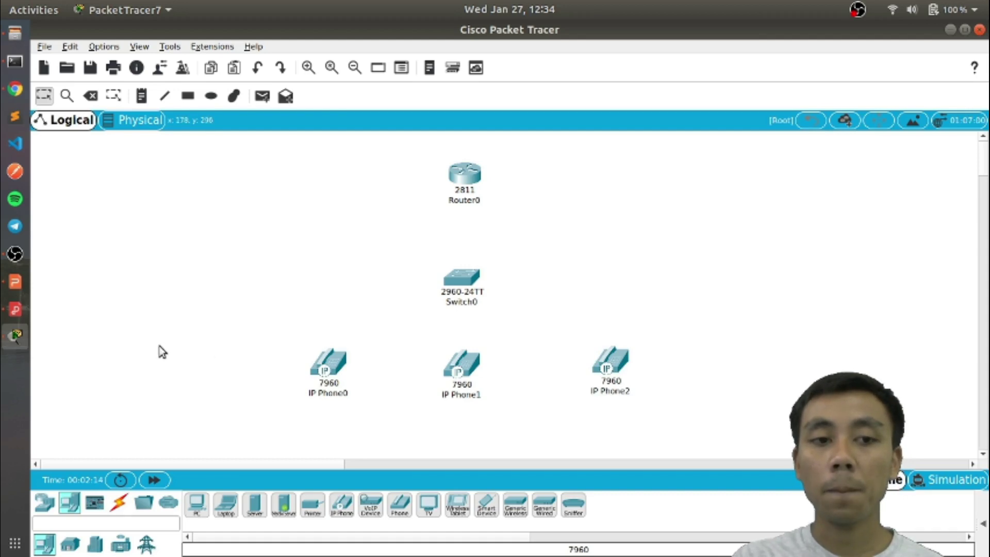
Switch to WPS Presentation to examine the topology on the Skenario slide, and return to Cisco Packet Tracer
{"action": "left_click", "coordinate": [16, 284]}
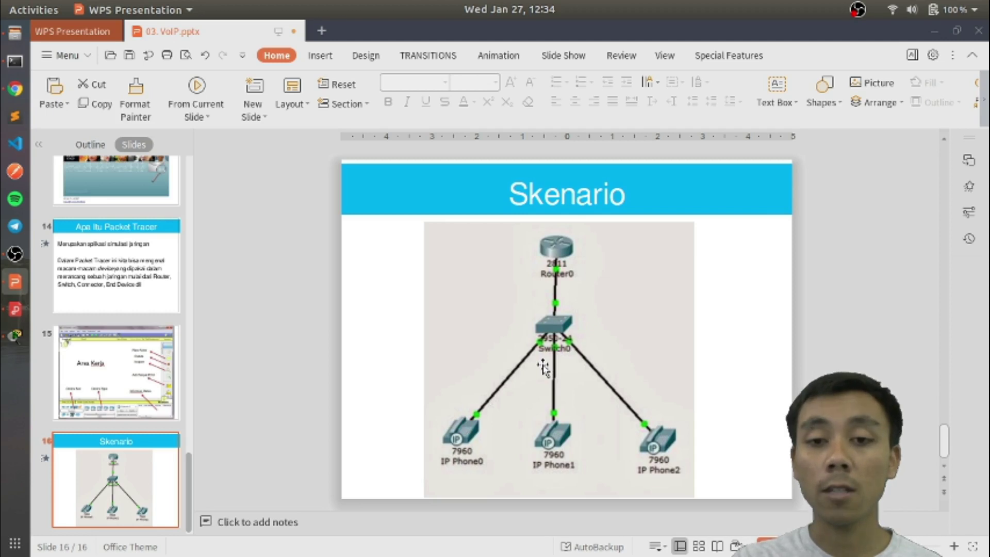
{"action": "right_click", "coordinate": [18, 348]}
{"action": "left_click", "coordinate": [69, 357]}
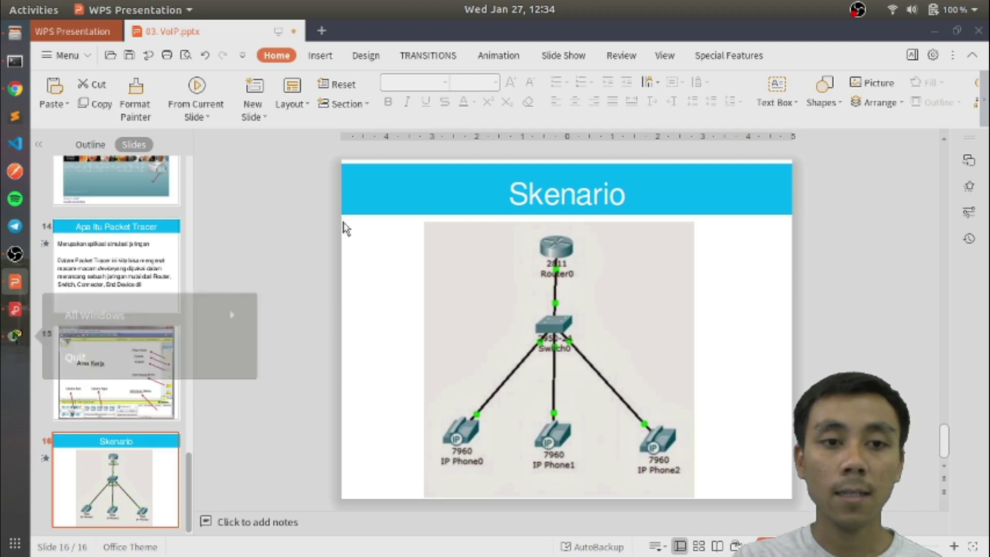
{"action": "left_click", "coordinate": [30, 338]}
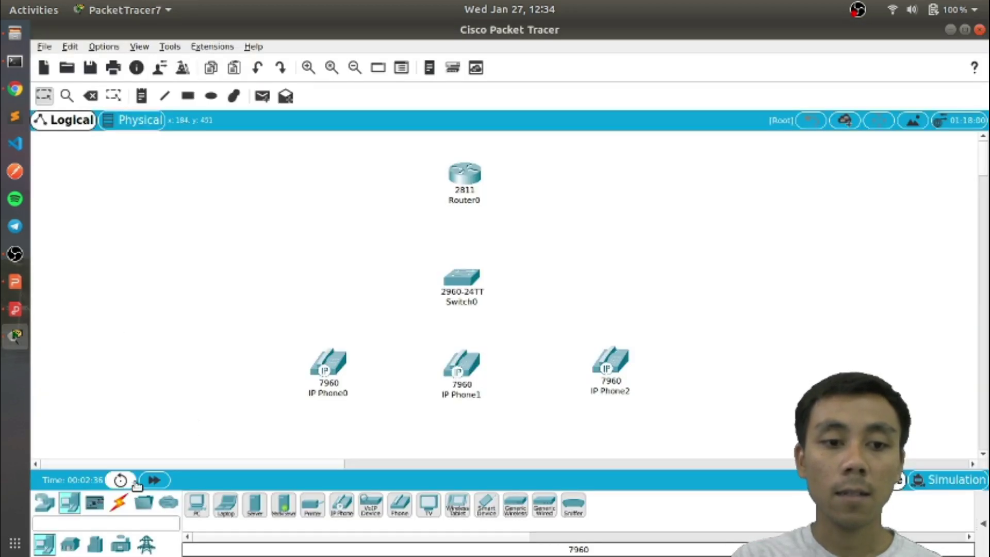
Connect Router0's FastEthernet0/0 to Switch0's FastEthernet0/1 with a Copper Straight-Through cable
{"action": "left_click", "coordinate": [120, 504]}
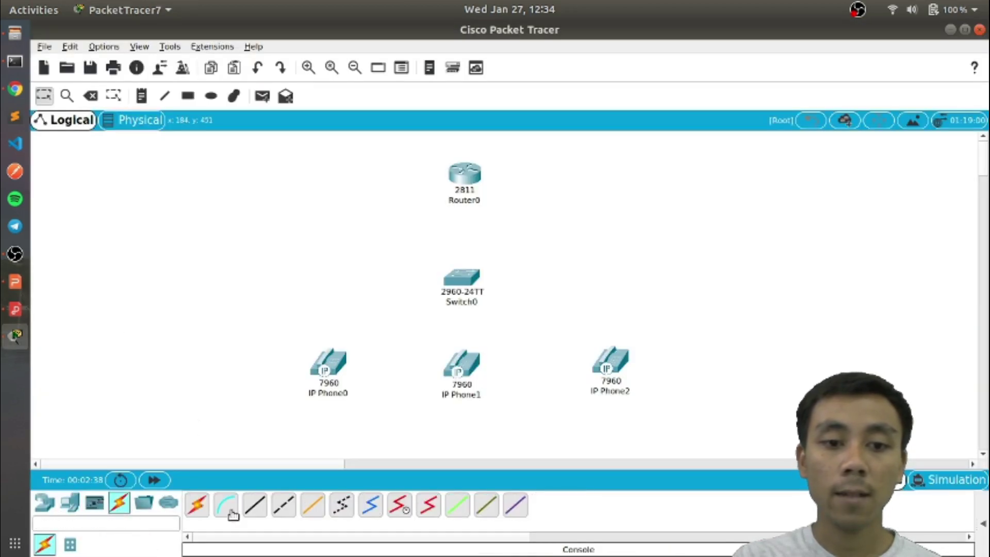
{"action": "left_click", "coordinate": [256, 506]}
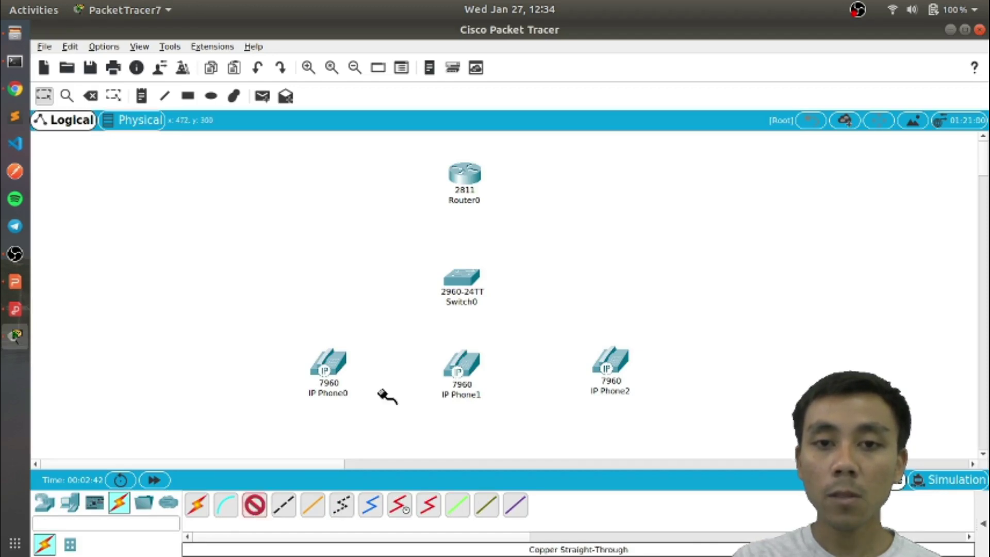
{"action": "left_click", "coordinate": [464, 177]}
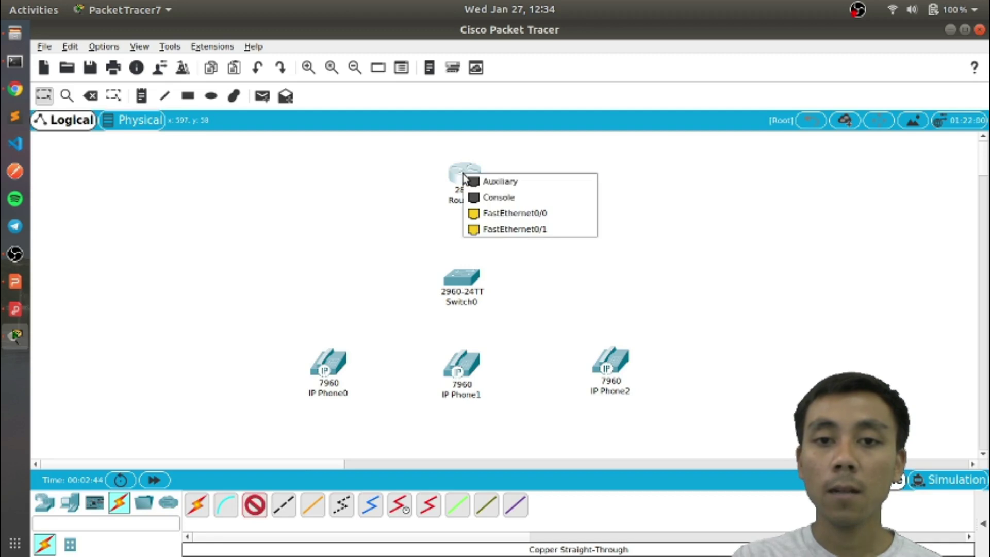
{"action": "left_click", "coordinate": [491, 214]}
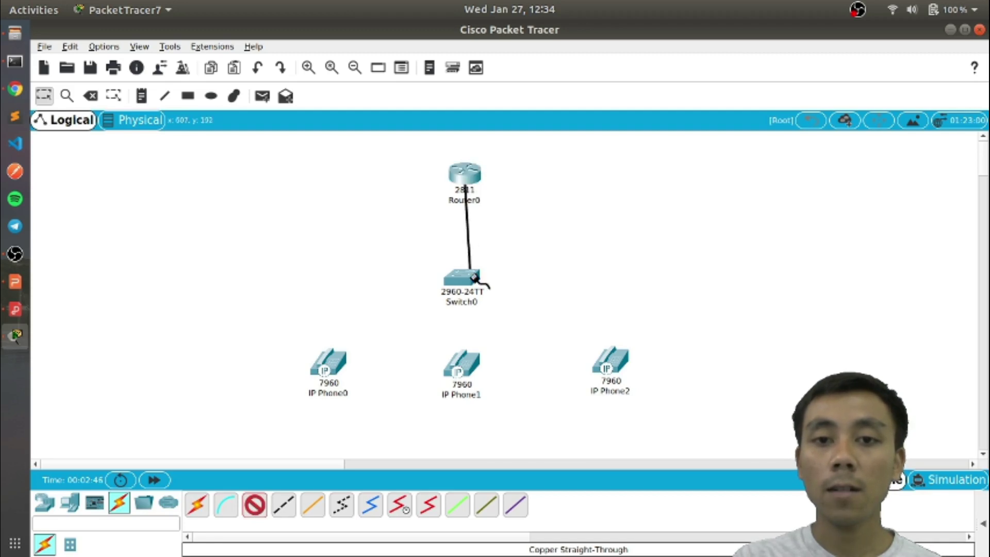
{"action": "left_click", "coordinate": [473, 280]}
{"action": "left_click", "coordinate": [487, 23]}
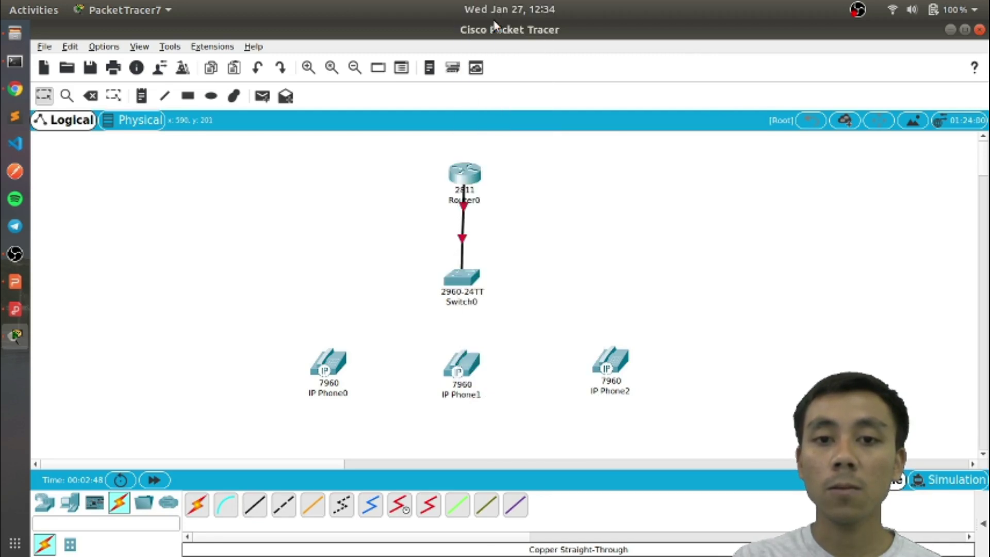
Connect IP Phone0's Switch port to Switch0's FastEthernet0/2 with a Copper Straight-Through cable
{"action": "left_click", "coordinate": [249, 504]}
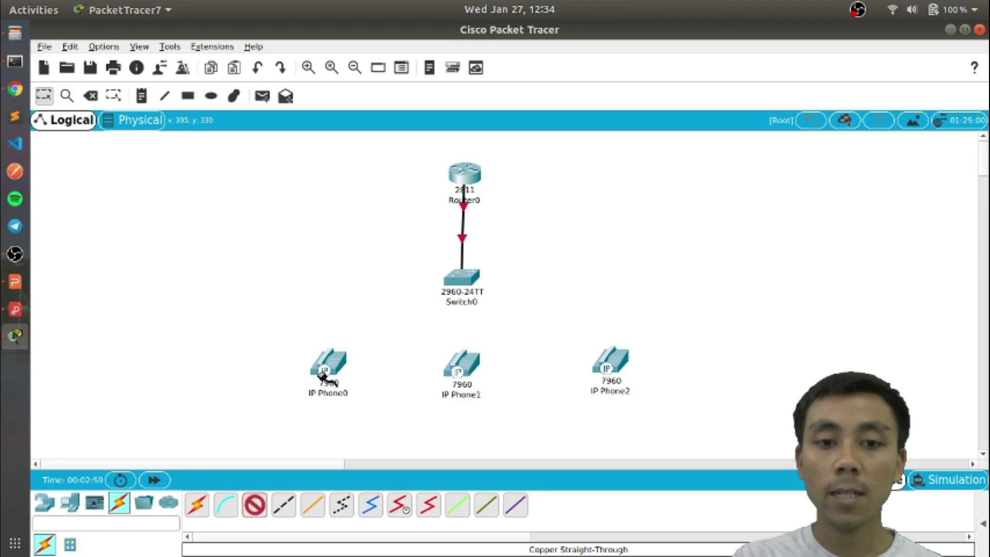
{"action": "left_click", "coordinate": [323, 363]}
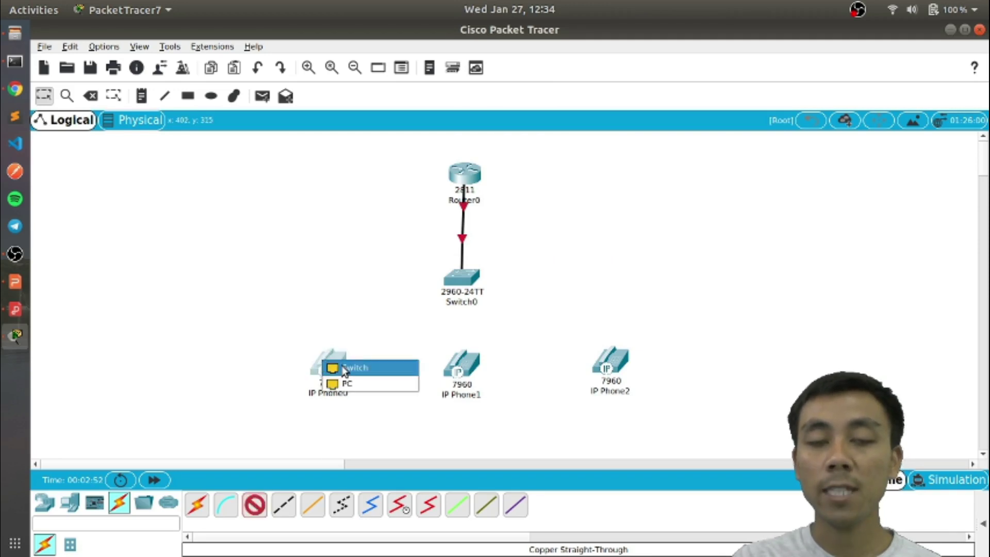
{"action": "left_click", "coordinate": [345, 369]}
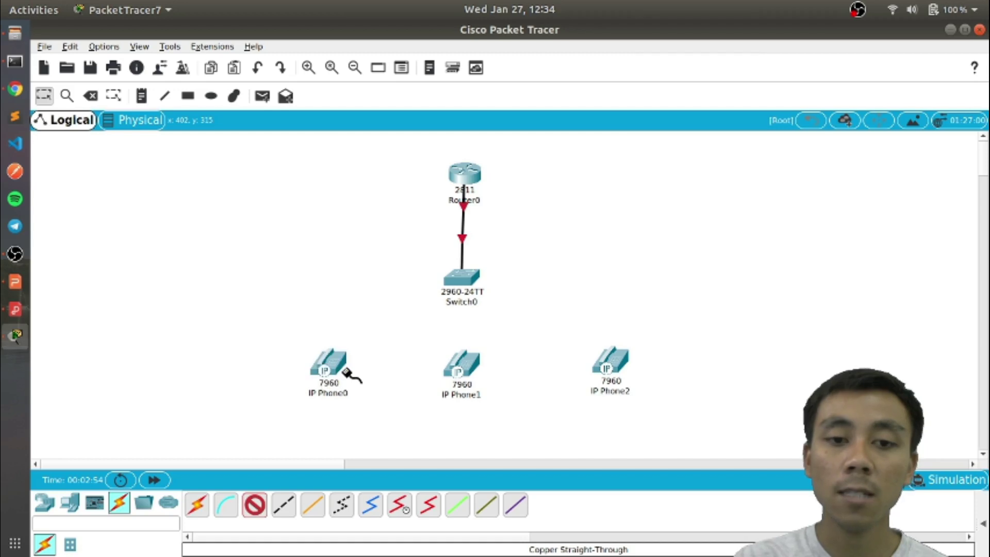
{"action": "left_click", "coordinate": [466, 279]}
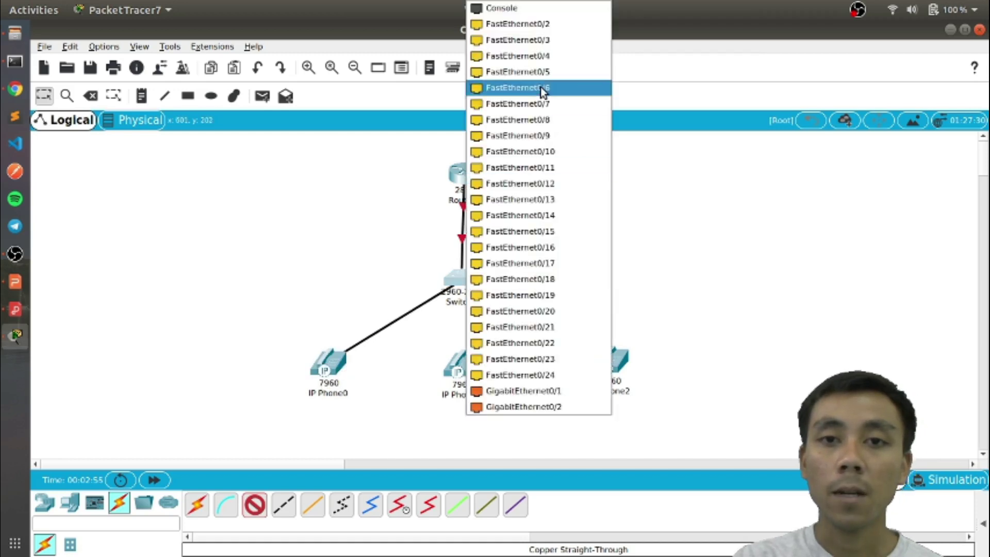
{"action": "left_click", "coordinate": [545, 27]}
Connect IP Phone1's Switch port to Switch0's FastEthernet0/3 with a Copper Straight-Through cable
{"action": "left_click", "coordinate": [245, 511]}
{"action": "left_click", "coordinate": [455, 362]}
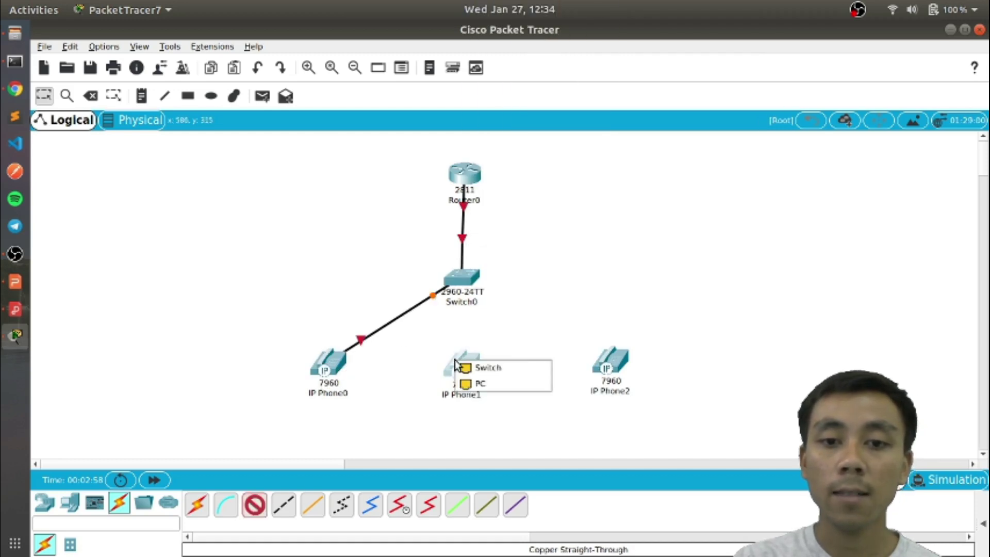
{"action": "left_click", "coordinate": [470, 367]}
{"action": "left_click", "coordinate": [458, 301]}
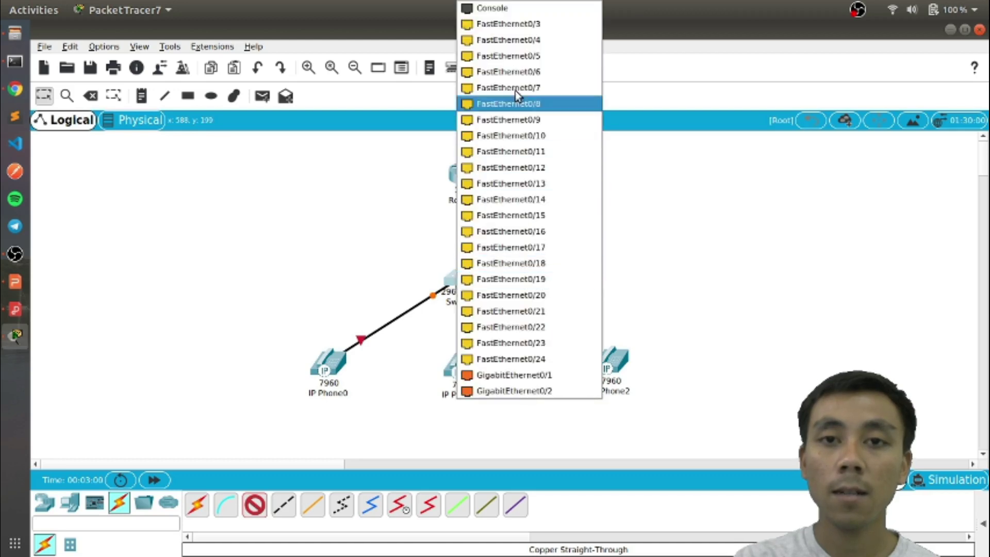
{"action": "left_click", "coordinate": [521, 26]}
Connect IP Phone2's Switch port to Switch0's FastEthernet0/4 with a Copper Straight-Through cable, and move the phone slightly closer to IP Phone1
{"action": "left_click", "coordinate": [255, 505]}
{"action": "left_click", "coordinate": [626, 367]}
{"action": "left_click", "coordinate": [632, 376]}
{"action": "left_click", "coordinate": [459, 281]}
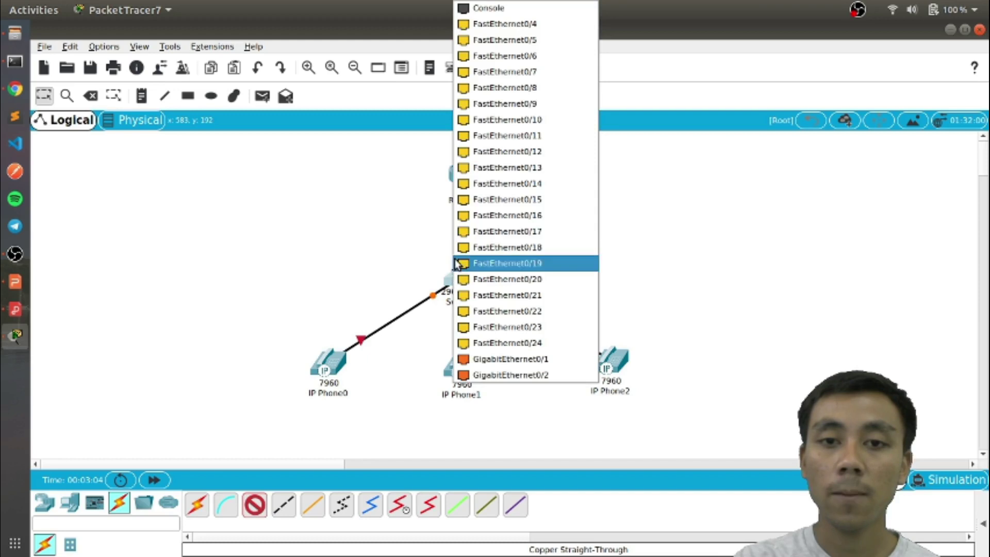
{"action": "left_click", "coordinate": [478, 24]}
{"action": "left_click_drag", "start_coordinate": [618, 356], "coordinate": [600, 353]}
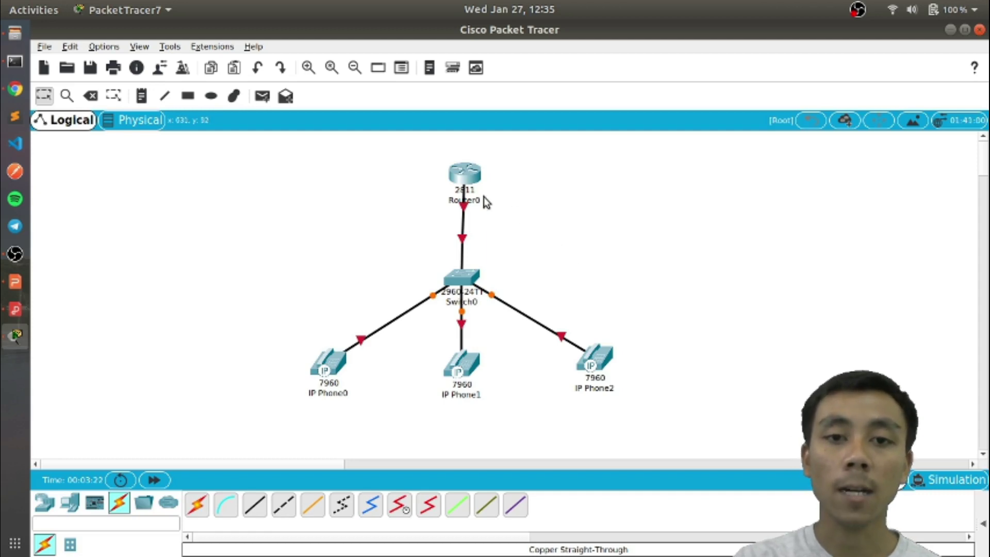
Open Router0's command line interface and answer no to the initial configuration dialog to reach the router prompt
{"action": "left_click", "coordinate": [469, 178]}
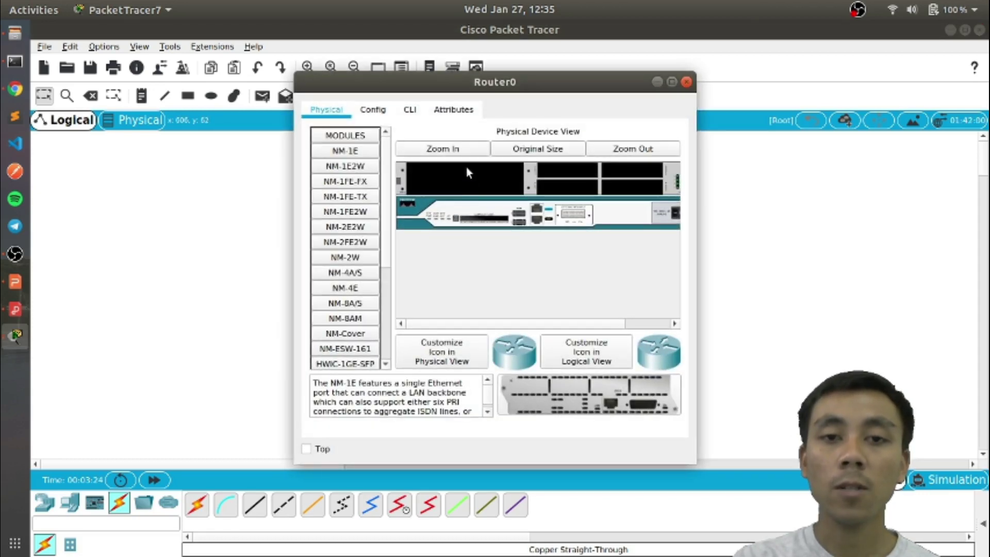
{"action": "left_click", "coordinate": [415, 112]}
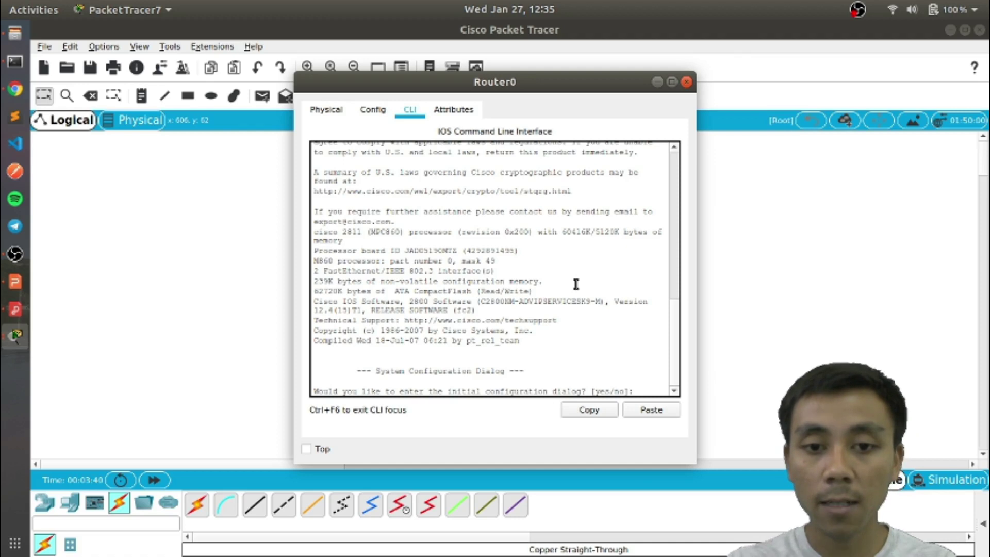
{"action": "type", "text": "no"}
{"action": "key", "text": "Return"}
{"action": "key", "text": "Return"}
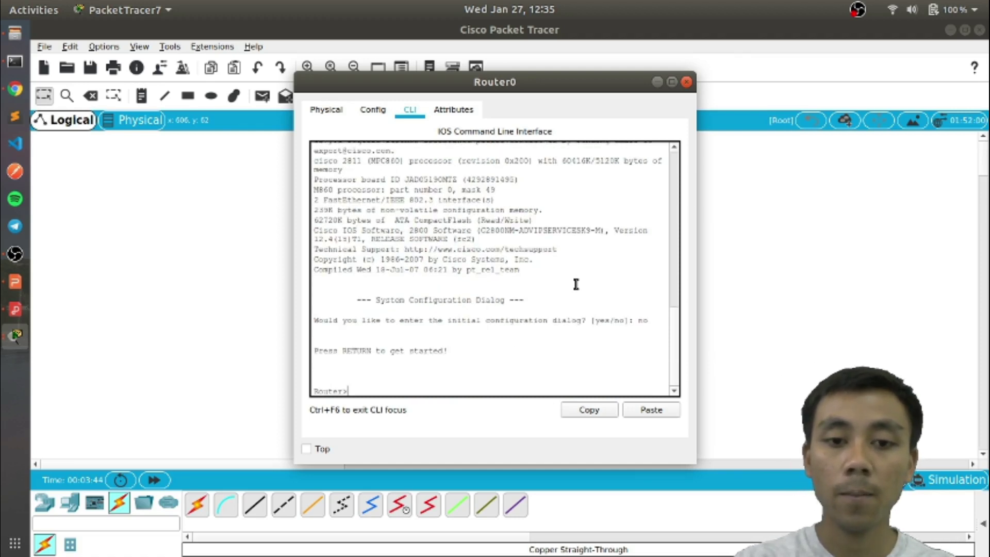
Enter privileged mode with enable and global configuration mode with configure terminal on Router0
{"action": "type", "text": "enable"}
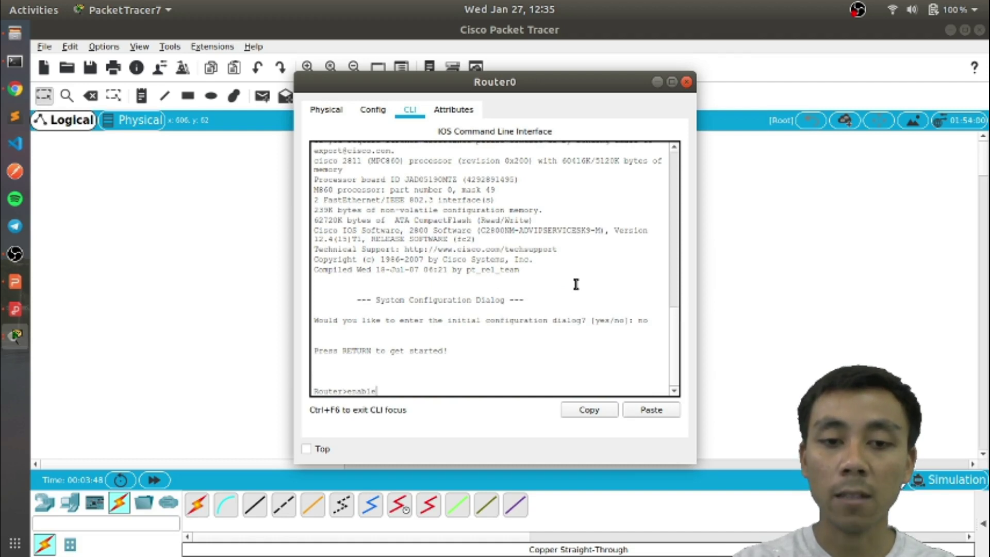
{"action": "key", "text": "Return"}
{"action": "type", "text": "conf"}
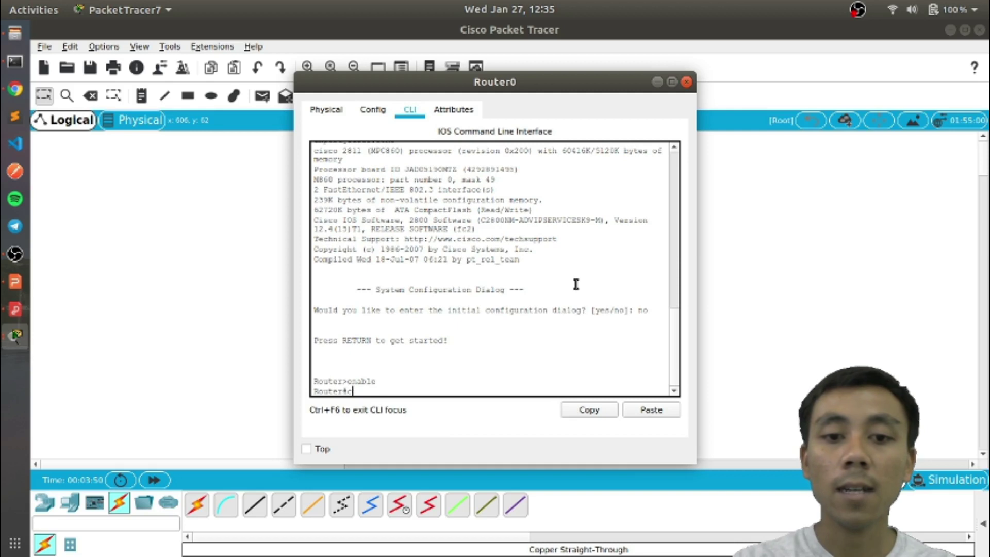
{"action": "key", "text": "Tab"}
{"action": "type", "text": "termin"}
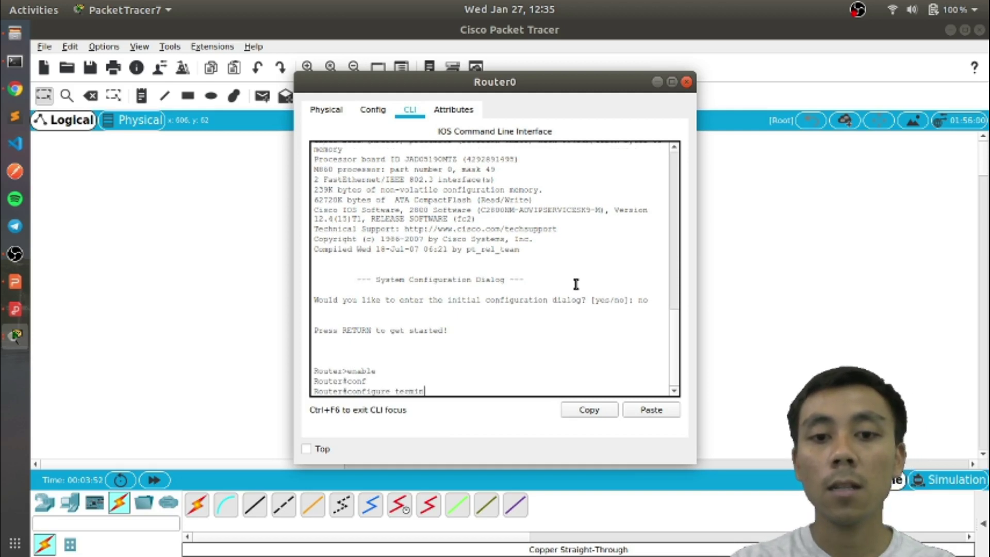
{"action": "key", "text": "Tab"}
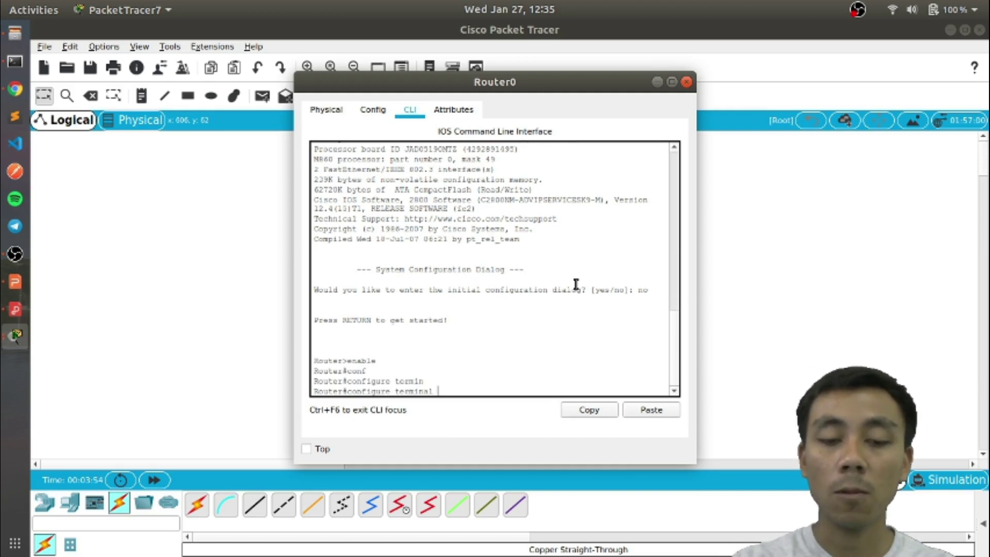
{"action": "key", "text": "Return"}
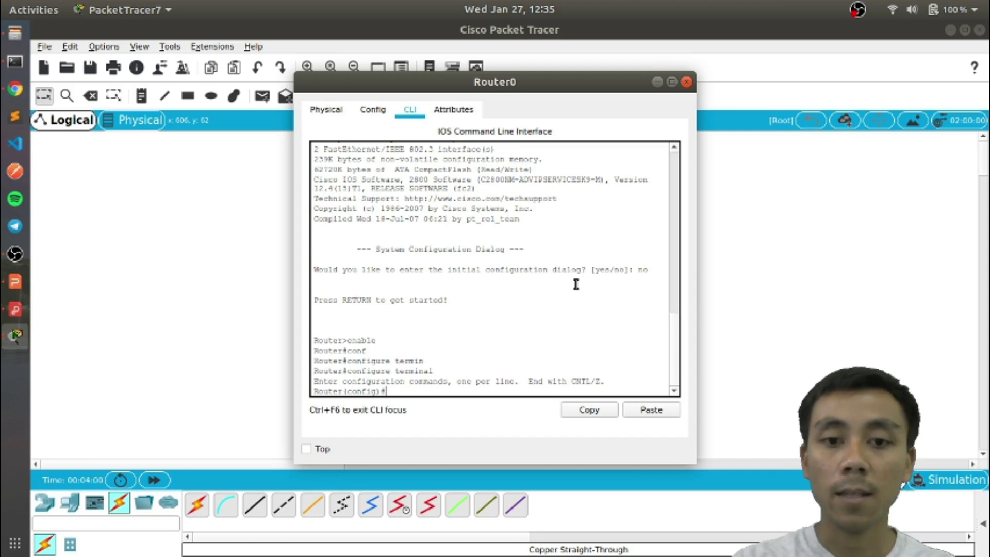
Assign IP address 192.168.1.1 with mask 255.255.255.0 to Router0's interface fa0/0
{"action": "type", "text": "int"}
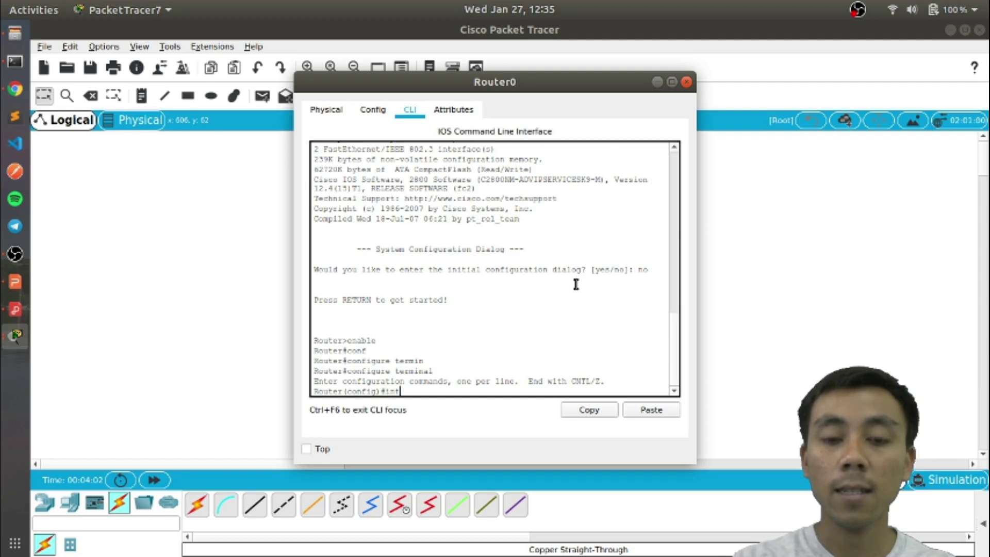
{"action": "key", "text": "Tab"}
{"action": "type", "text": "fa0/0"}
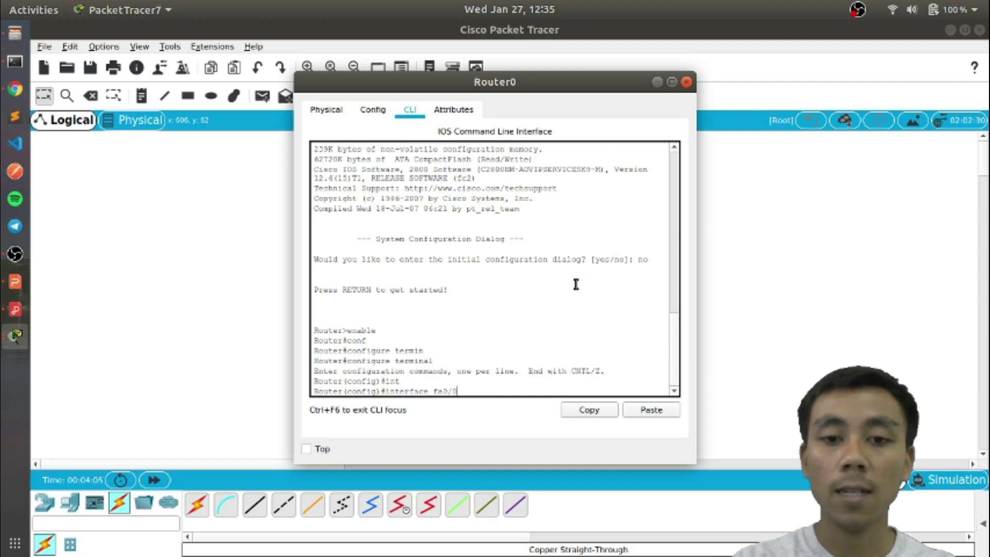
{"action": "key", "text": "Return"}
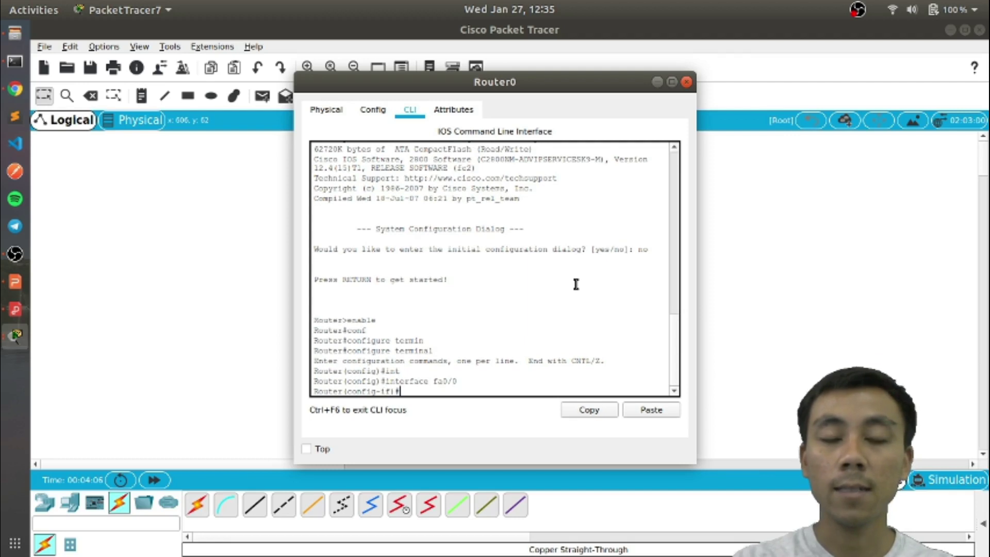
{"action": "type", "text": "ip ad"}
{"action": "key", "text": "Tab"}
{"action": "type", "text": "192.168.1.1 "}
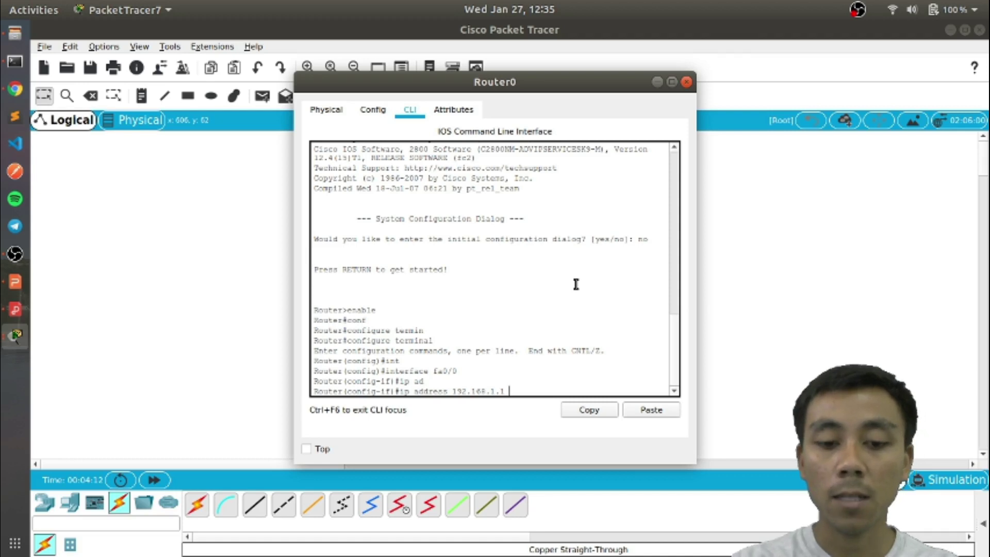
{"action": "type", "text": "255.255.255.0"}
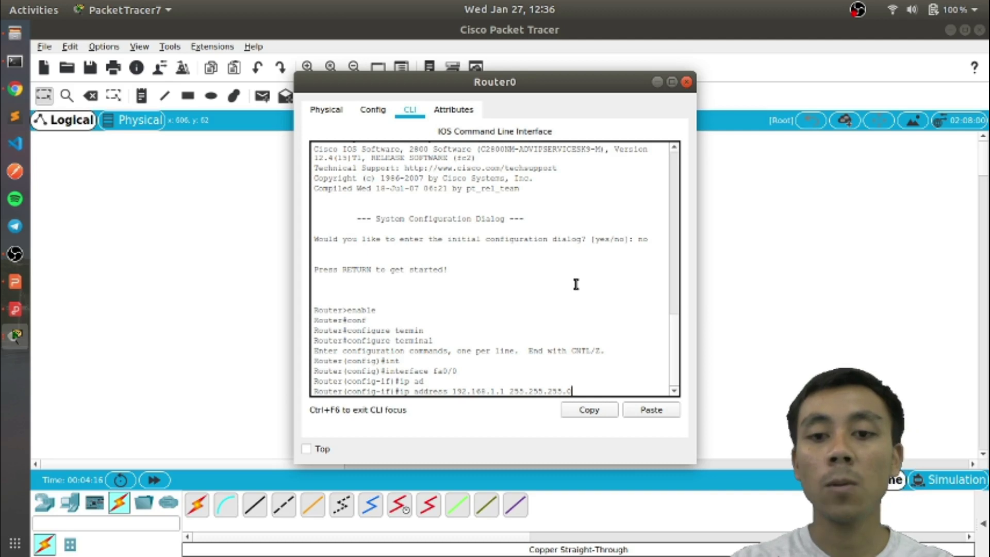
{"action": "key", "text": "Return"}
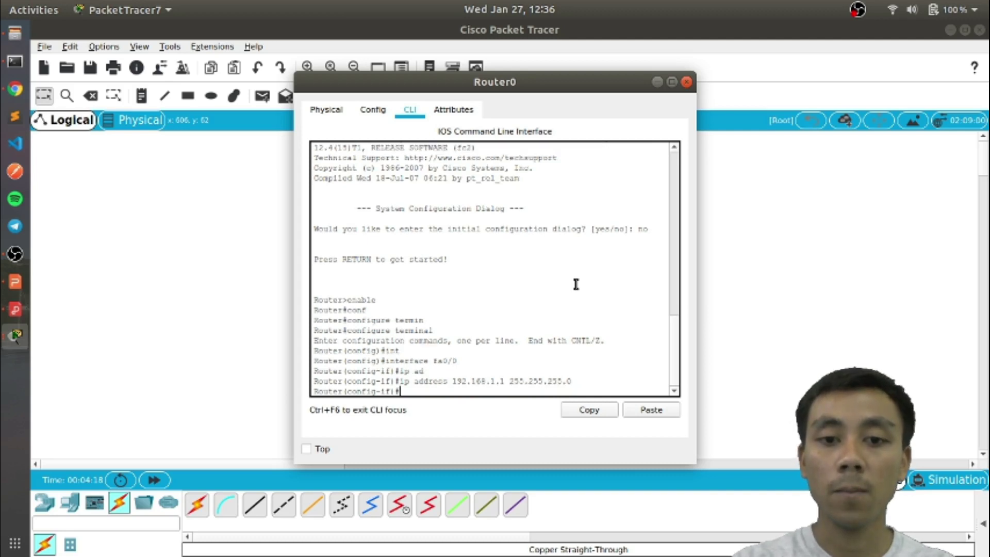
Enable interface fa0/0 with no shutdown and exit to global configuration mode
{"action": "type", "text": "no shut"}
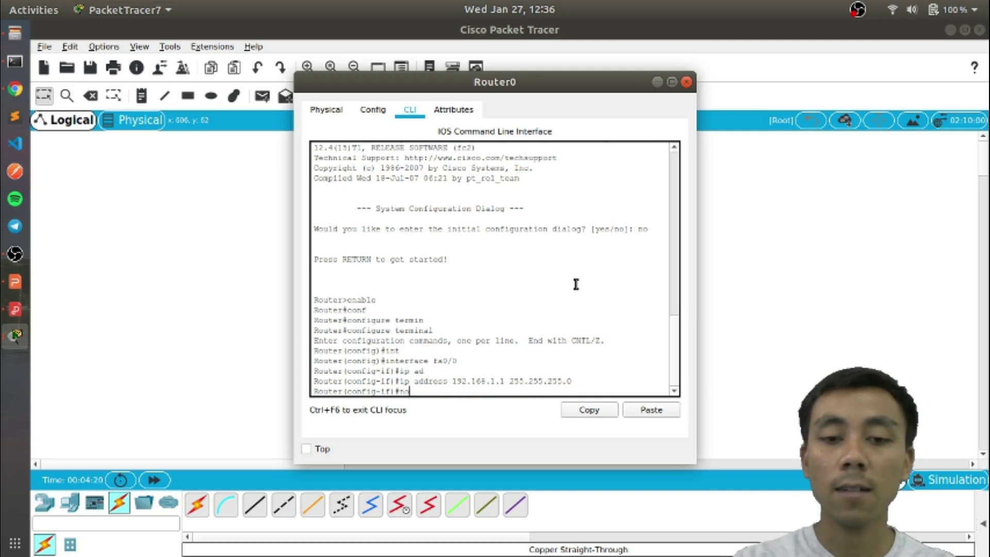
{"action": "key", "text": "Tab"}
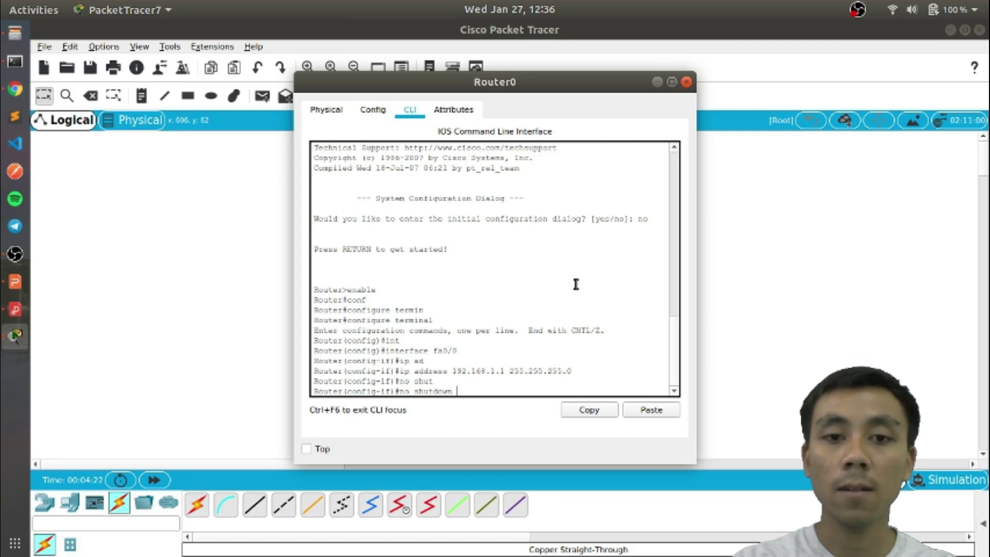
{"action": "key", "text": "Return"}
{"action": "type", "text": "e"}
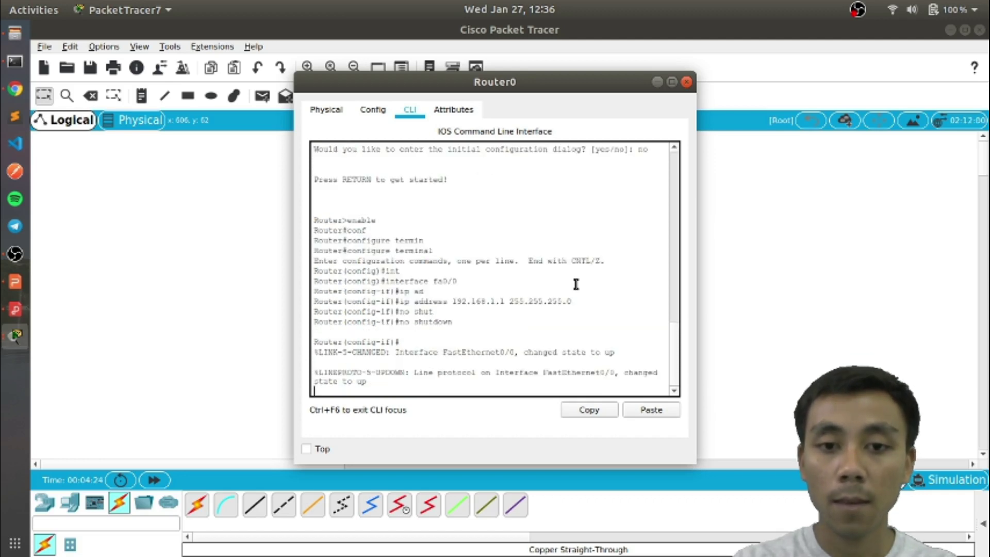
{"action": "key", "text": "Return"}
{"action": "type", "text": "ex"}
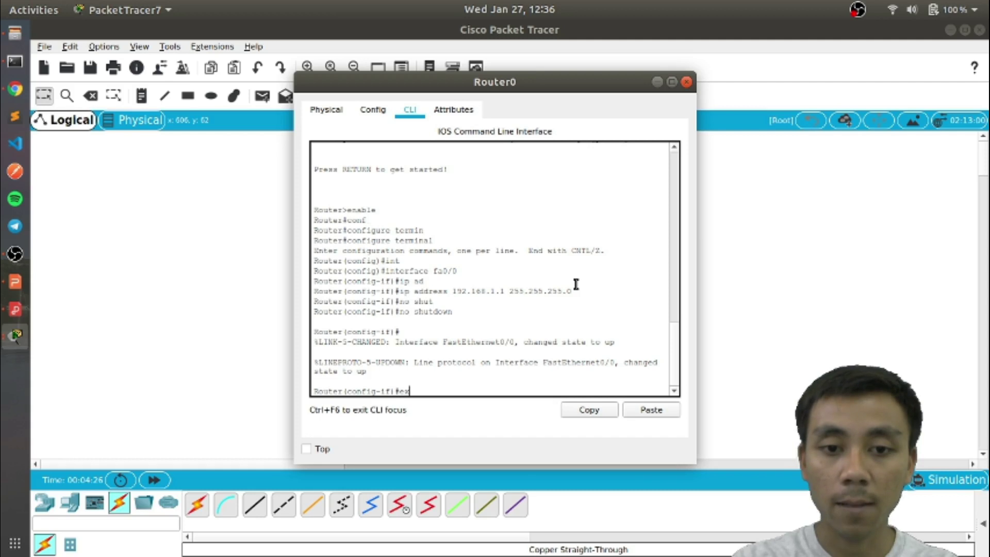
{"action": "key", "text": "Return"}
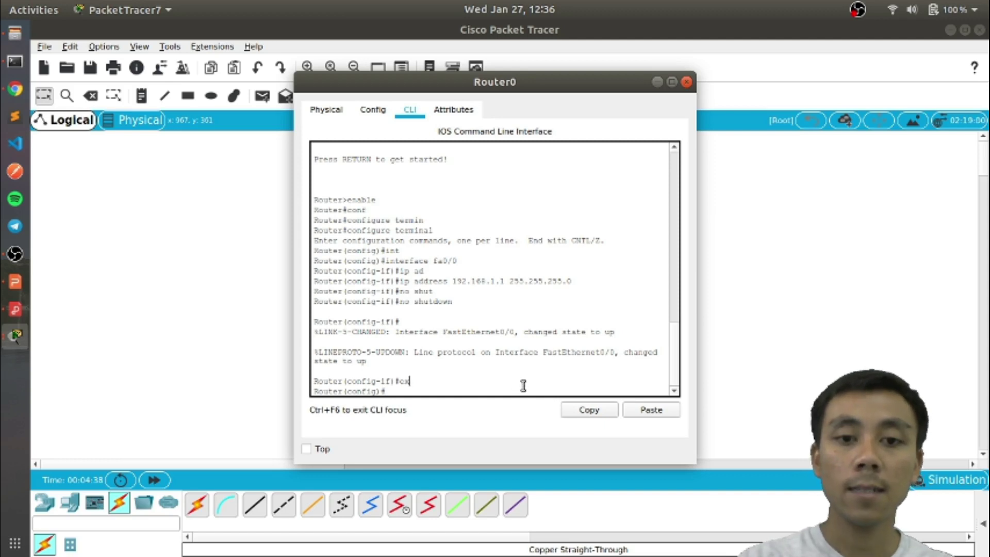
Create a DHCP pool named voice on Router0
{"action": "type", "text": "ip dhcp"}
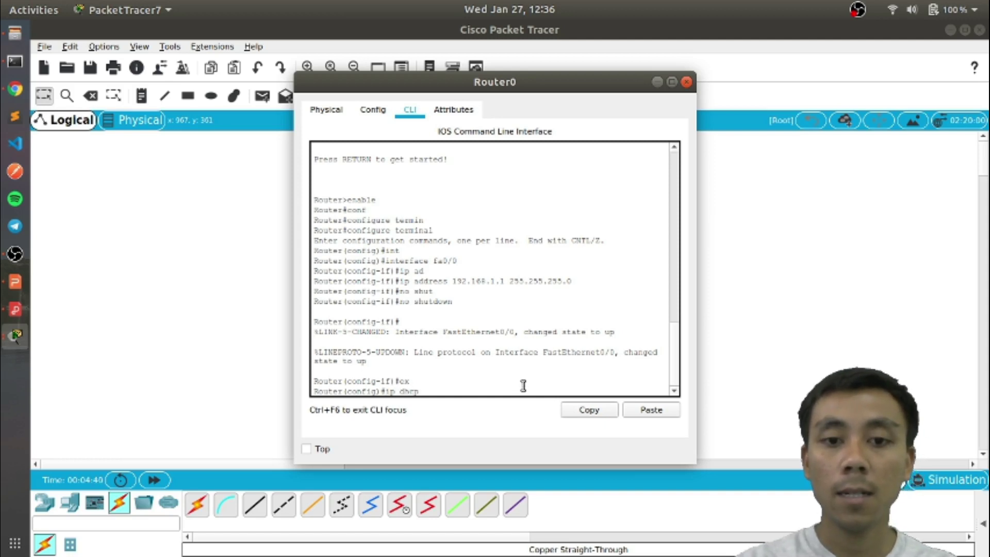
{"action": "key", "text": "Tab"}
{"action": "type", "text": "po"}
{"action": "key", "text": "Tab"}
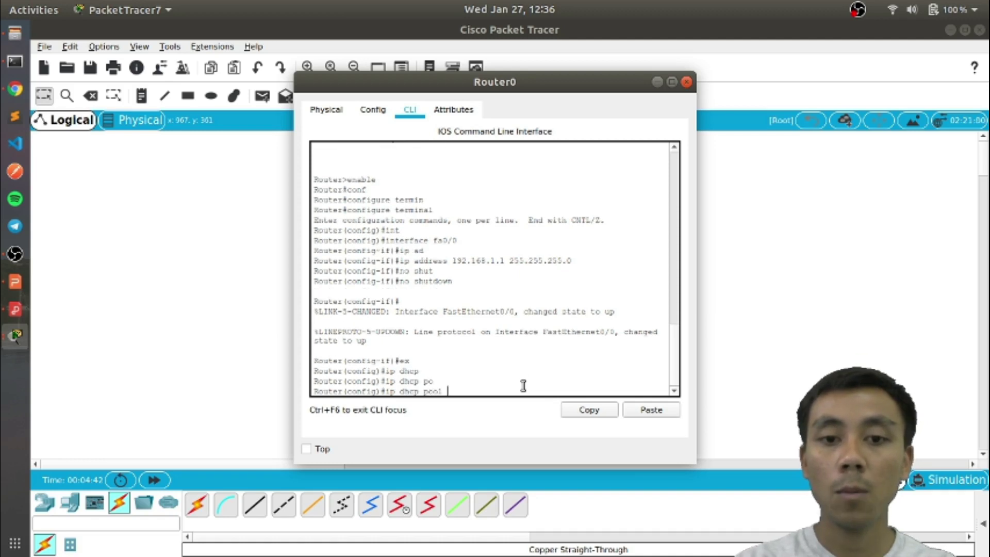
{"action": "type", "text": "voice"}
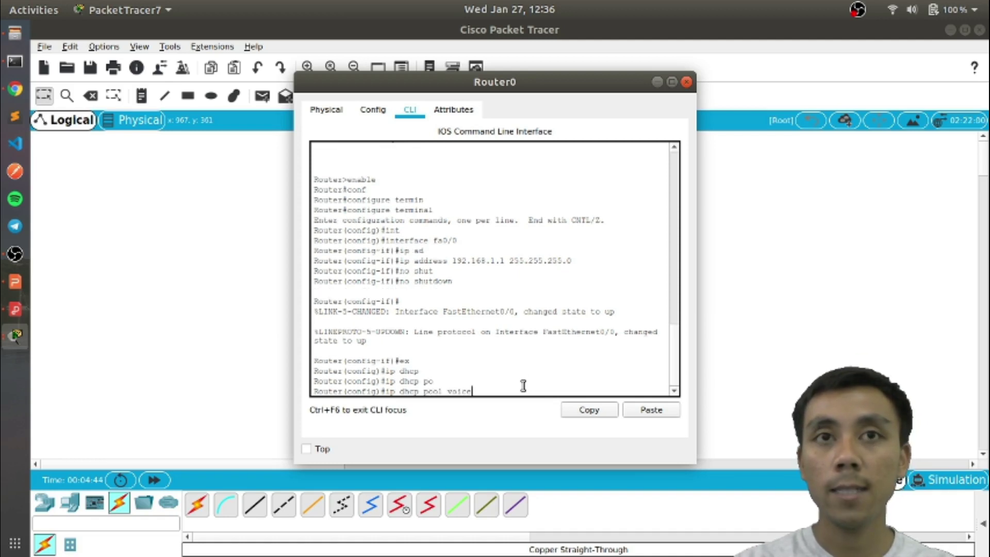
{"action": "key", "text": "Return"}
Set the voice pool's network to 192.168.1.0 with mask 255.255.255.0
{"action": "type", "text": "networ"}
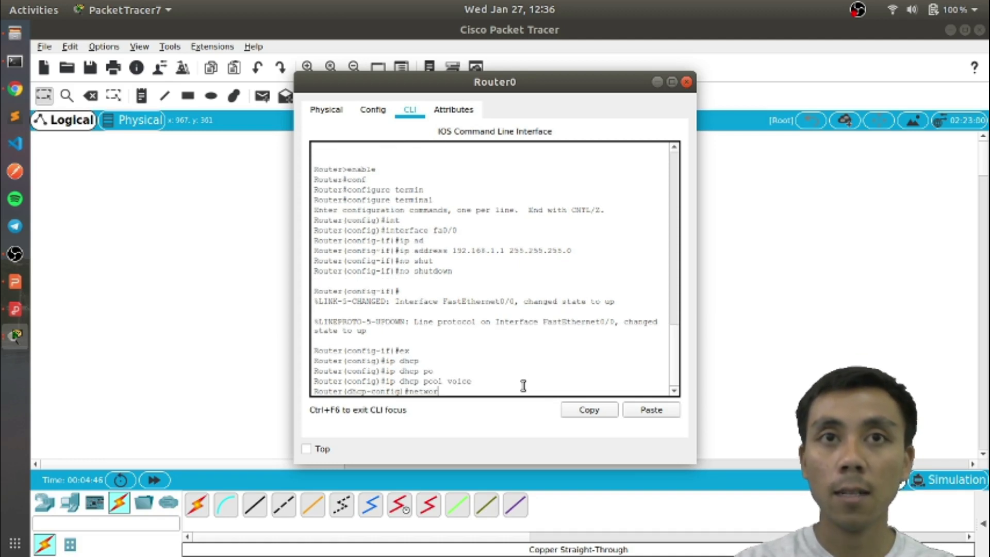
{"action": "key", "text": "Tab"}
{"action": "type", "text": "192.16"}
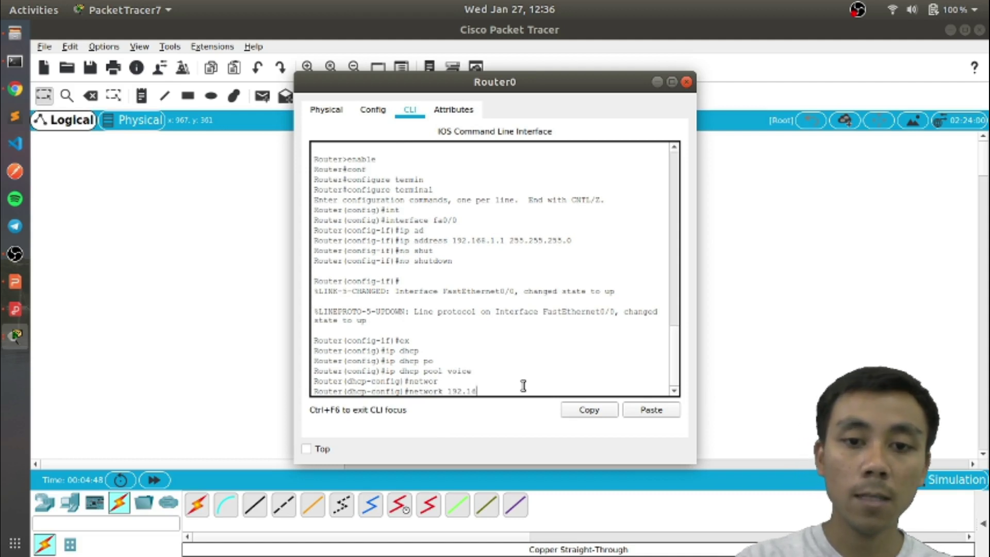
{"action": "type", "text": "8.1.0"}
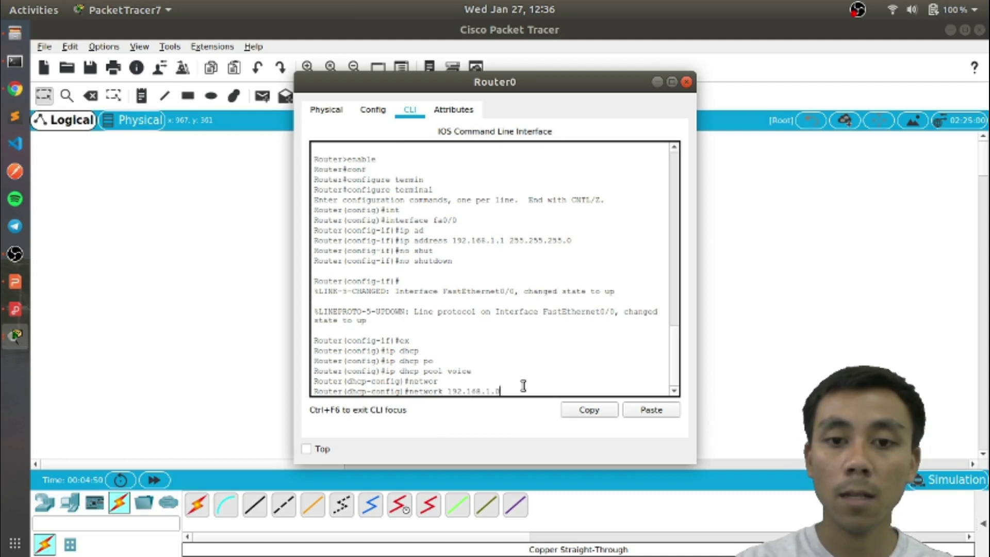
{"action": "type", "text": " 255.255."}
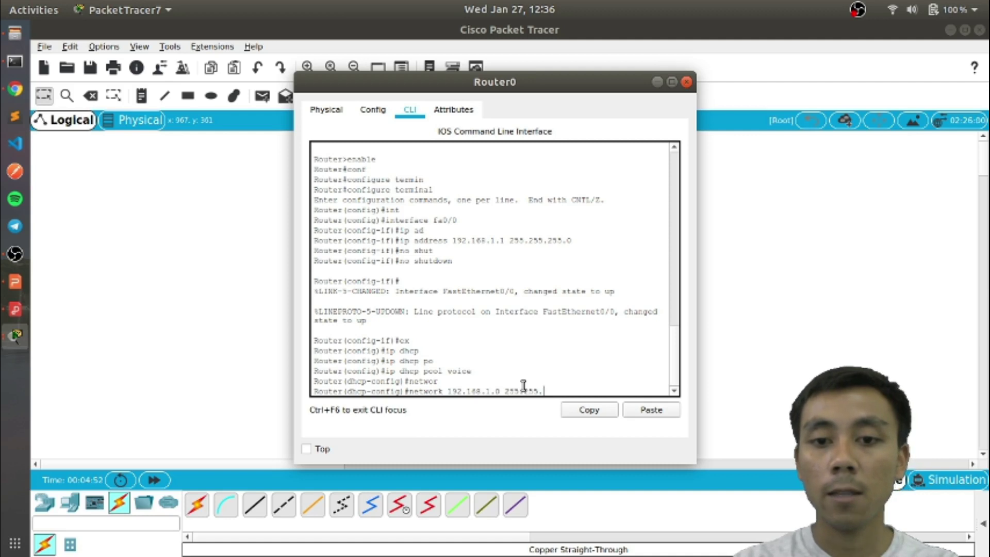
{"action": "type", "text": "255.0"}
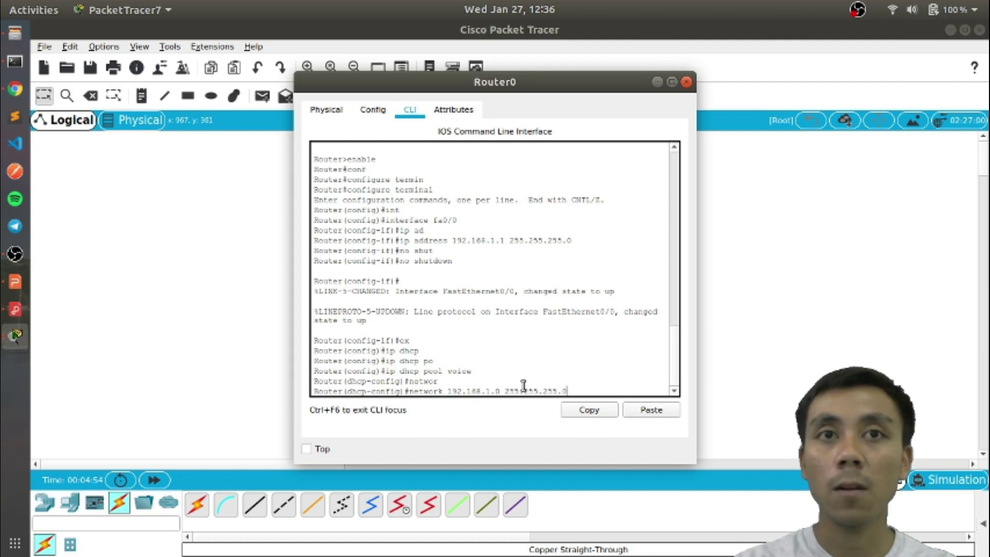
{"action": "key", "text": "Return"}
Set the voice pool's default router to 192.168.1.1
{"action": "type", "text": "default"}
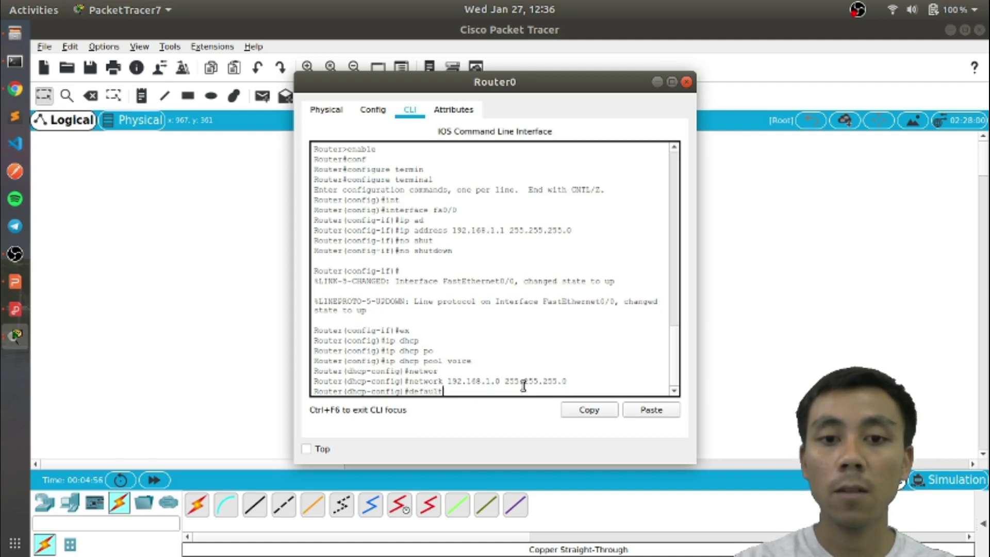
{"action": "type", "text": "-r"}
{"action": "key", "text": "Tab"}
{"action": "type", "text": "192."}
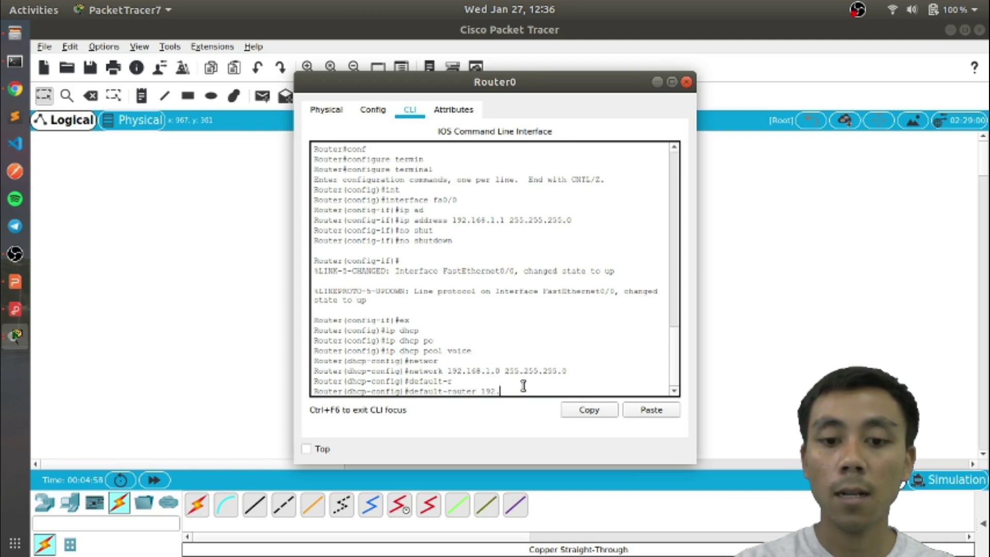
{"action": "type", "text": "168.1.1"}
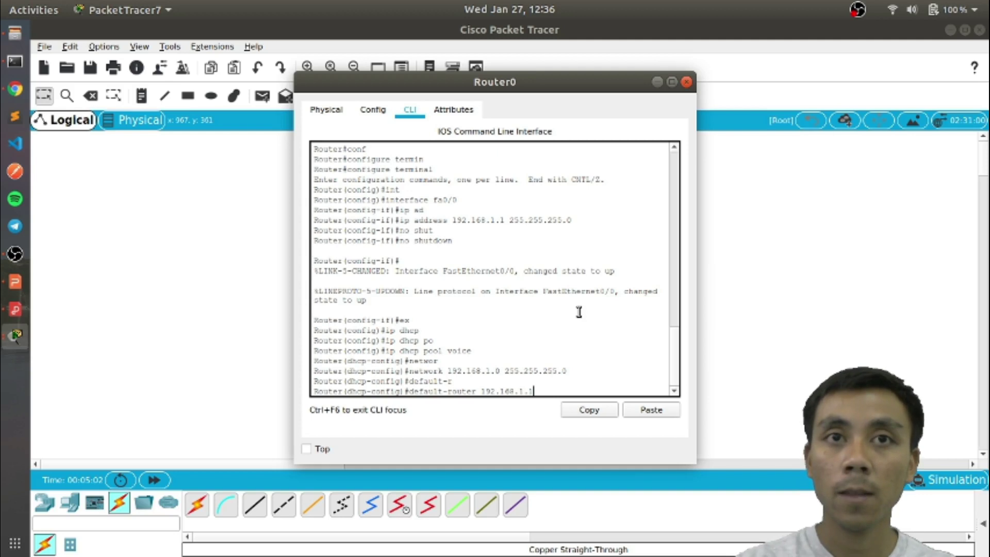
{"action": "key", "text": "Return"}
Set DHCP option 150 to IP 192.168.1.1 in the voice pool and exit to global configuration mode
{"action": "type", "text": "optio"}
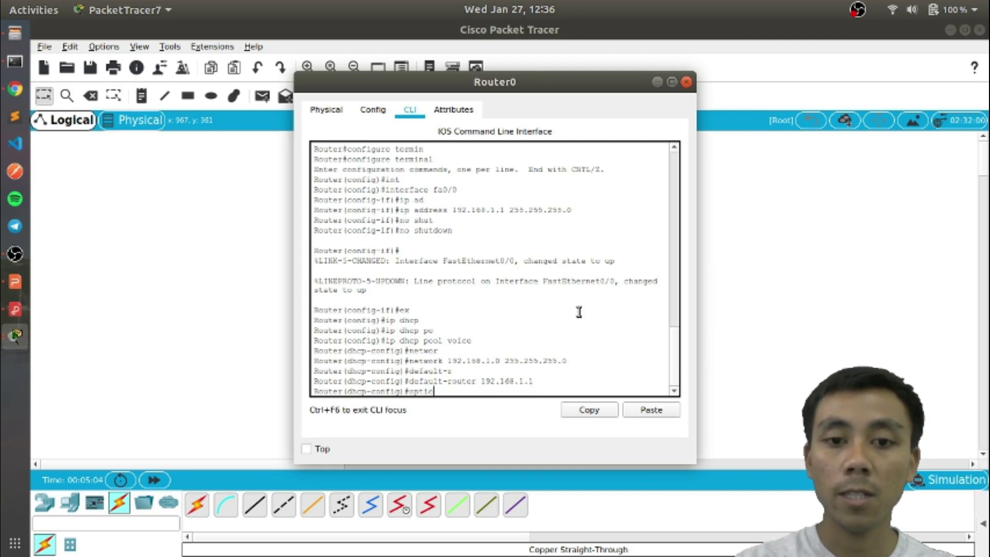
{"action": "type", "text": "n 150"}
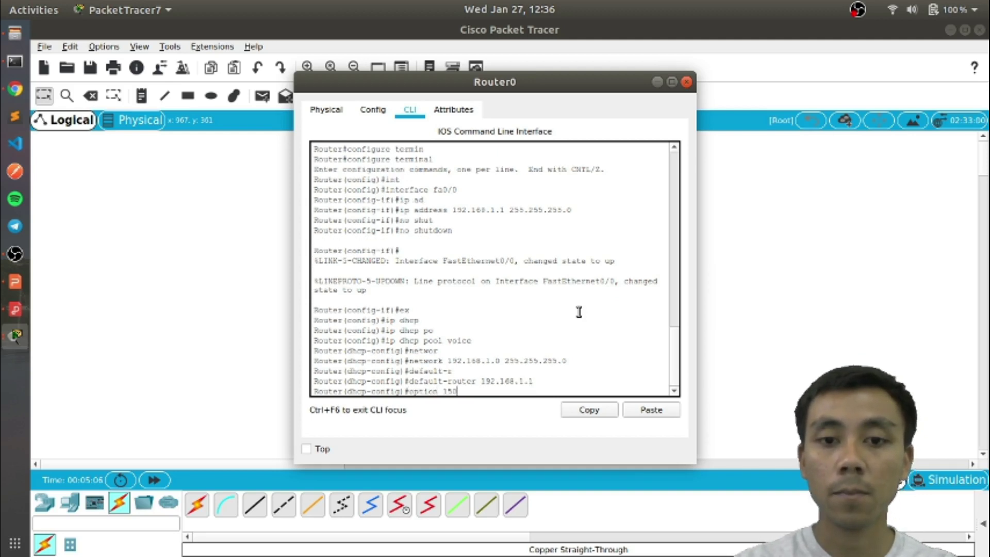
{"action": "type", "text": " ip 192.16"}
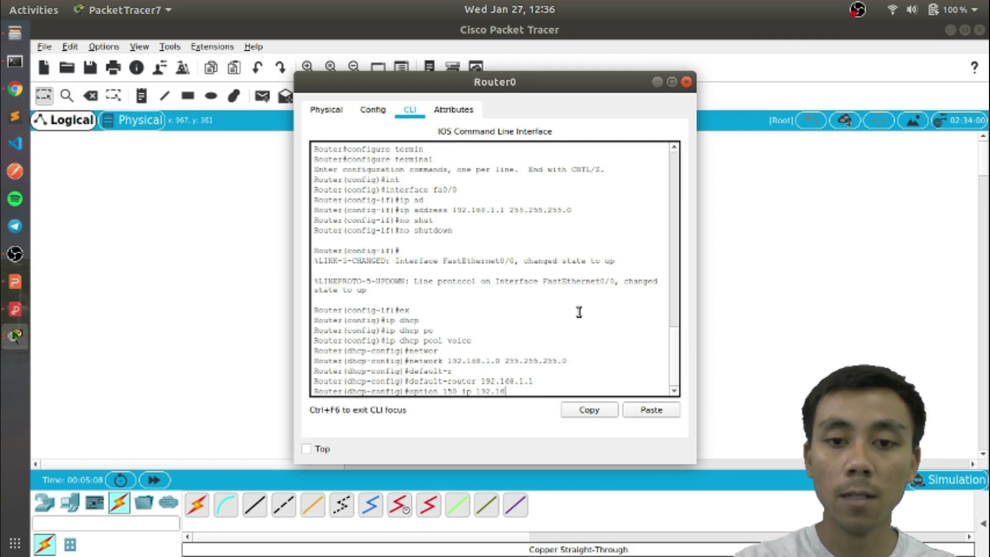
{"action": "type", "text": "8.1.1"}
{"action": "key", "text": "Return"}
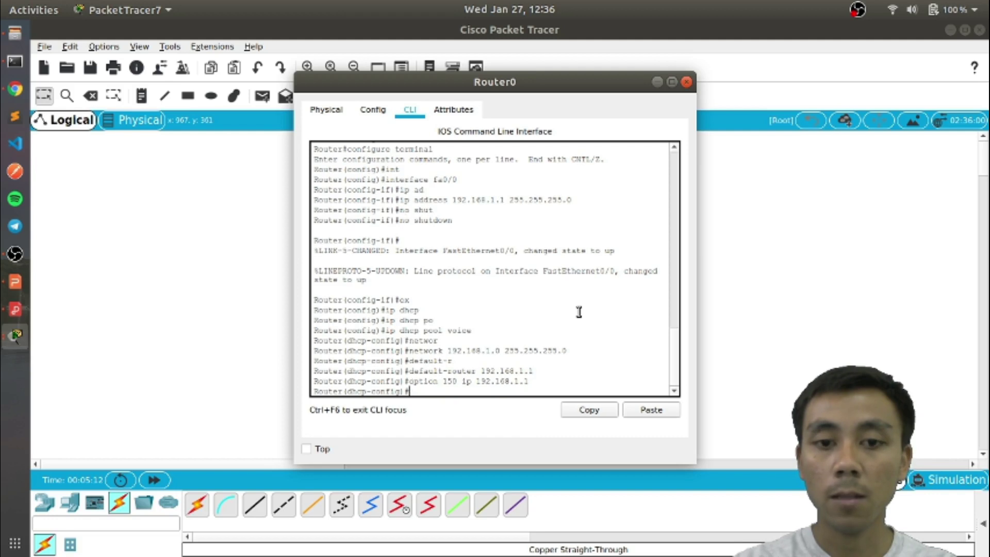
{"action": "type", "text": "exit"}
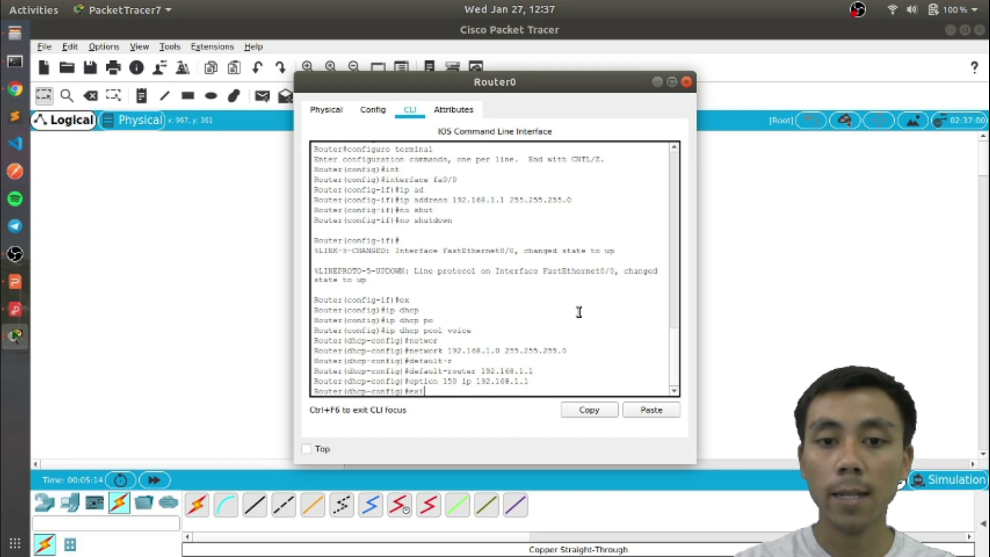
{"action": "key", "text": "Return"}
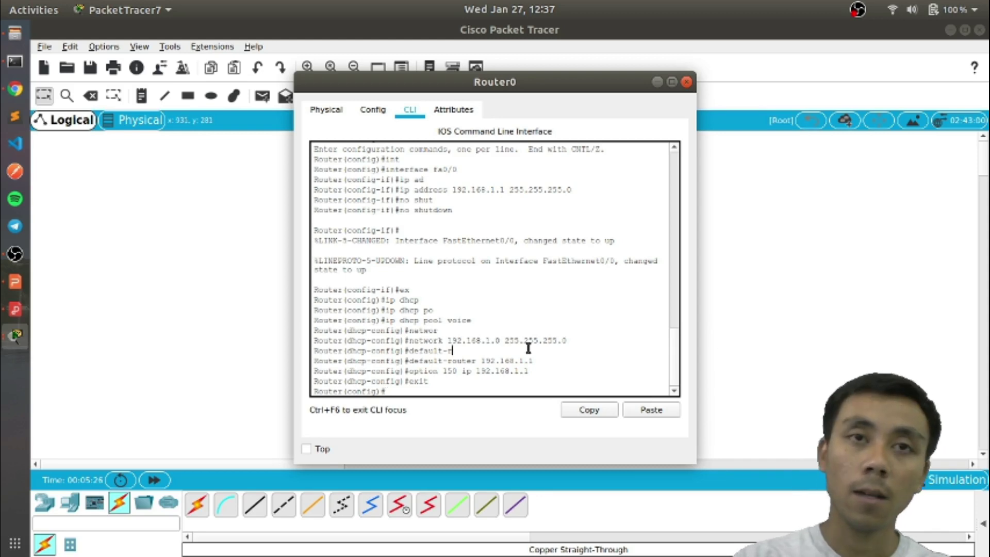
Enter telephony-service configuration mode on Router0
{"action": "type", "text": "tele"}
{"action": "type", "text": "on"}
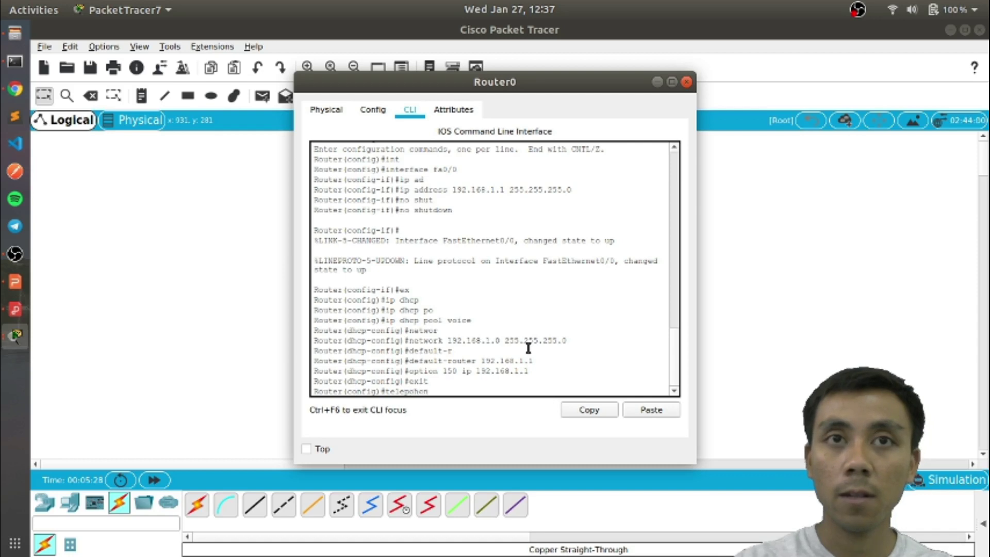
{"action": "key", "text": "BackSpace"}
{"action": "key", "text": "BackSpace"}
{"action": "key", "text": "BackSpace"}
{"action": "key", "text": "BackSpace"}
{"action": "type", "text": "hony-ser"}
{"action": "key", "text": "Tab"}
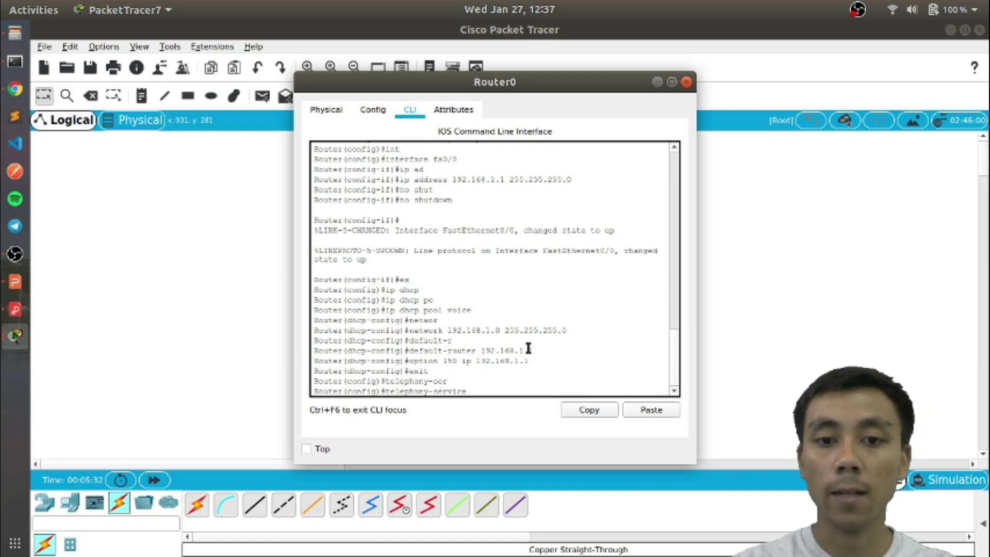
{"action": "key", "text": "Return"}
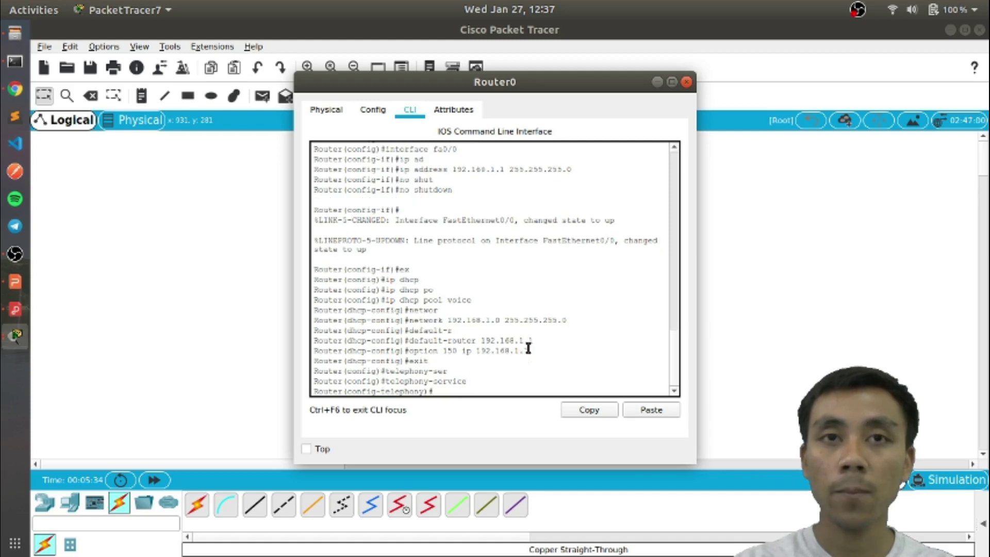
Set max-dn to 25 and max-ephones to 5 for the telephony service
{"action": "type", "text": "max-dn 2"}
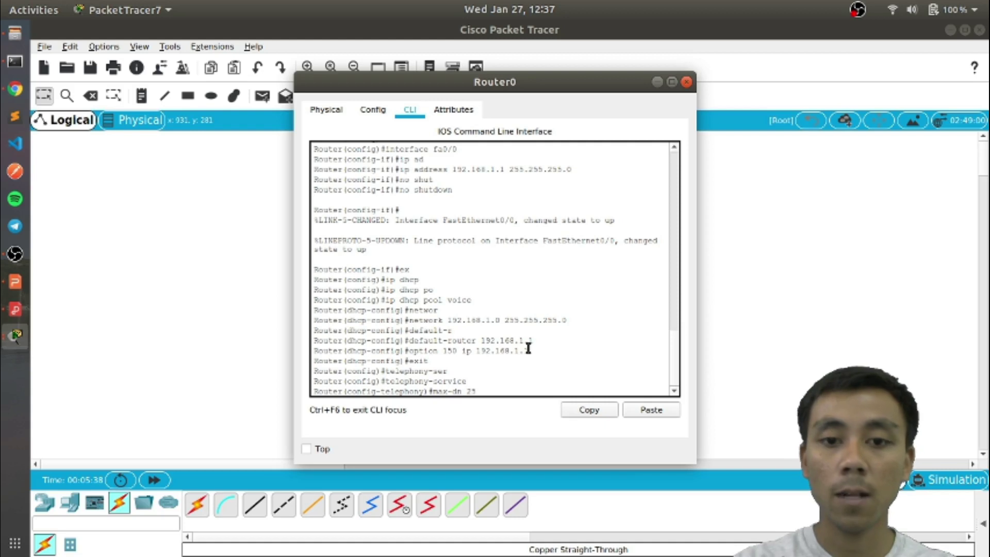
{"action": "type", "text": "5"}
{"action": "key", "text": "Return"}
{"action": "type", "text": "ms"}
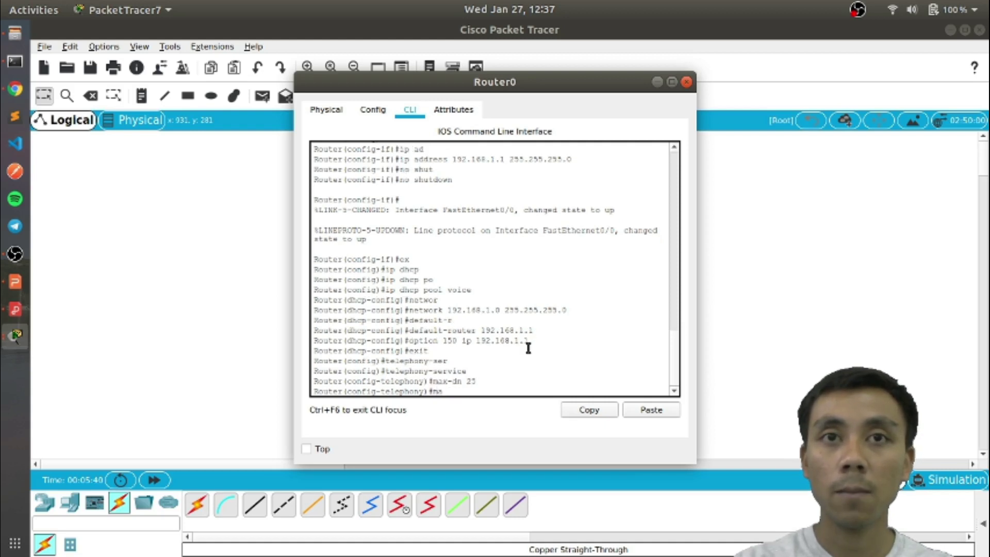
{"action": "type", "text": "x-ep"}
{"action": "key", "text": "Tab"}
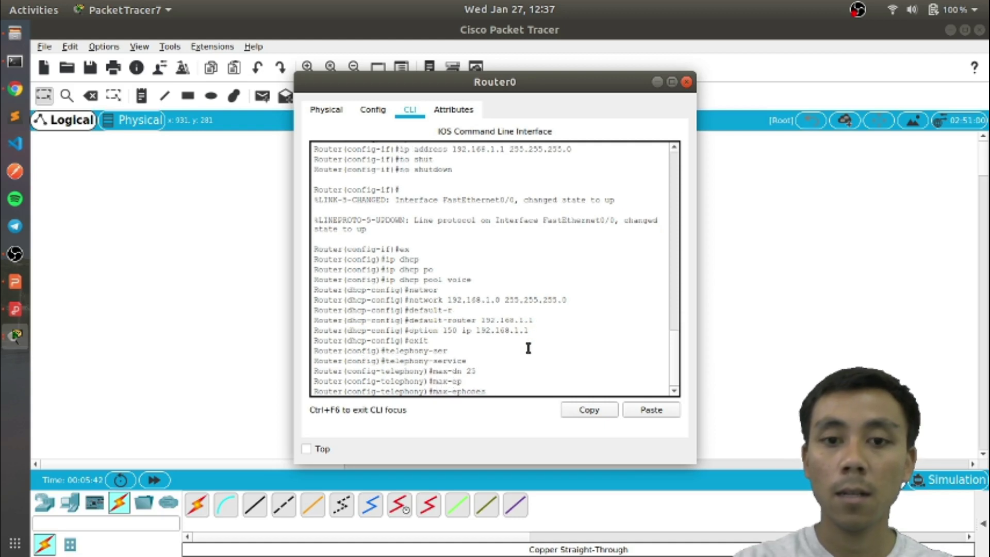
{"action": "type", "text": "5"}
{"action": "key", "text": "Return"}
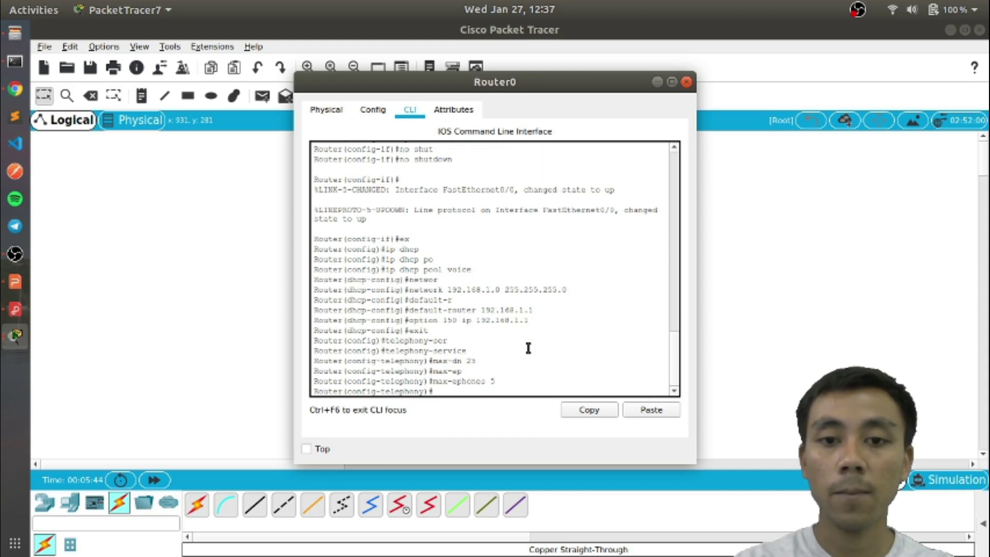
Set the telephony service's IP source address to 192.168.1.1 port 2000 and exit to global configuration mode
{"action": "type", "text": "ip sour"}
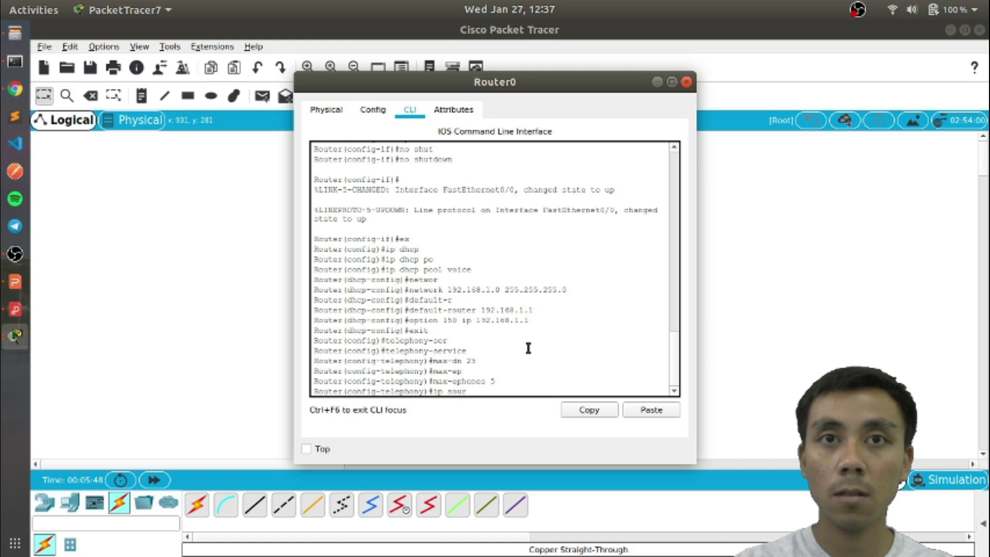
{"action": "key", "text": "Tab"}
{"action": "type", "text": "192.168.1.1 port"}
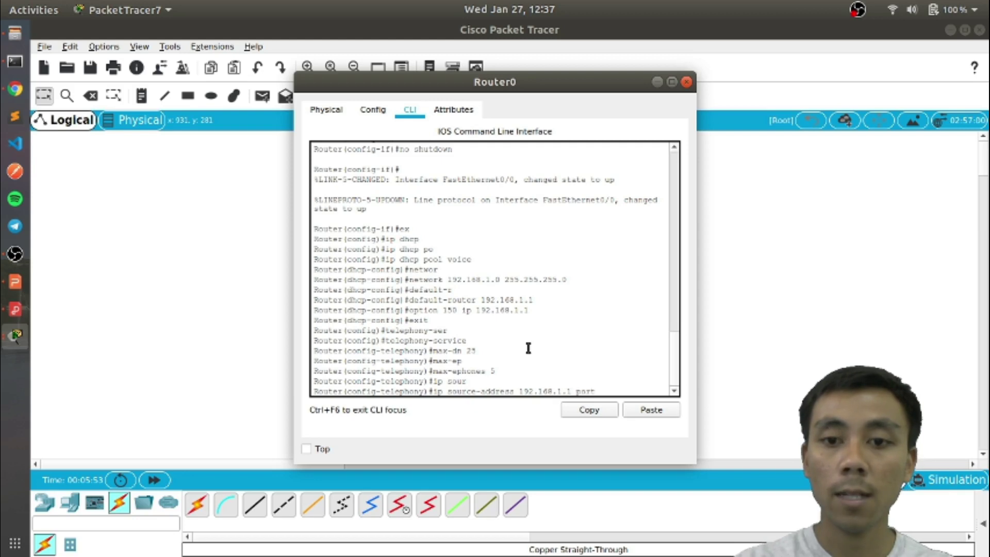
{"action": "type", "text": " 2000"}
{"action": "key", "text": "Return"}
{"action": "type", "text": "exit"}
{"action": "key", "text": "Return"}
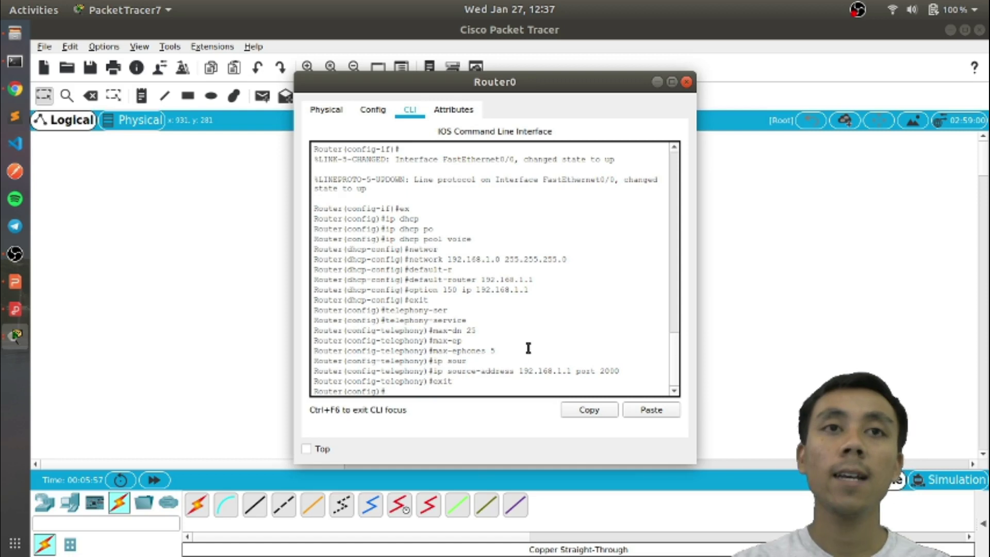
Review the earlier CLI output and highlight the fa0/0 setup commands from enable through no shutdown
{"action": "scroll", "coordinate": [528, 348], "scroll_direction": "up", "scroll_amount": 5}
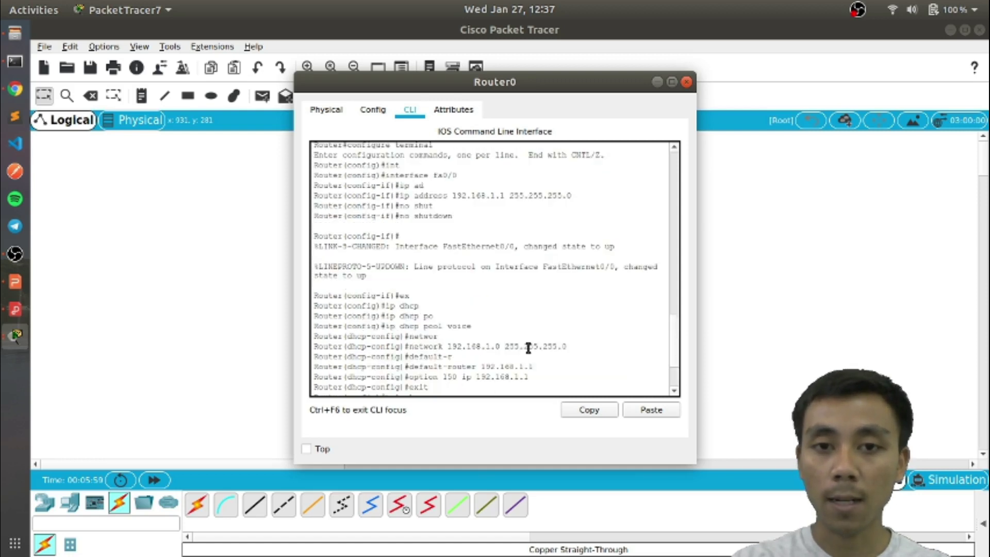
{"action": "scroll", "coordinate": [528, 348], "scroll_direction": "down", "scroll_amount": 1}
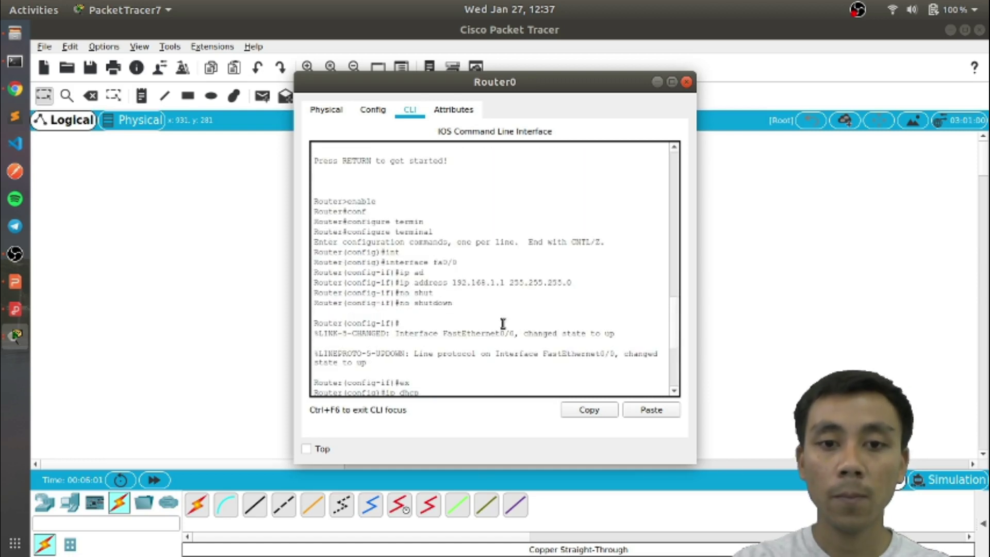
{"action": "left_click_drag", "start_coordinate": [479, 303], "coordinate": [314, 200]}
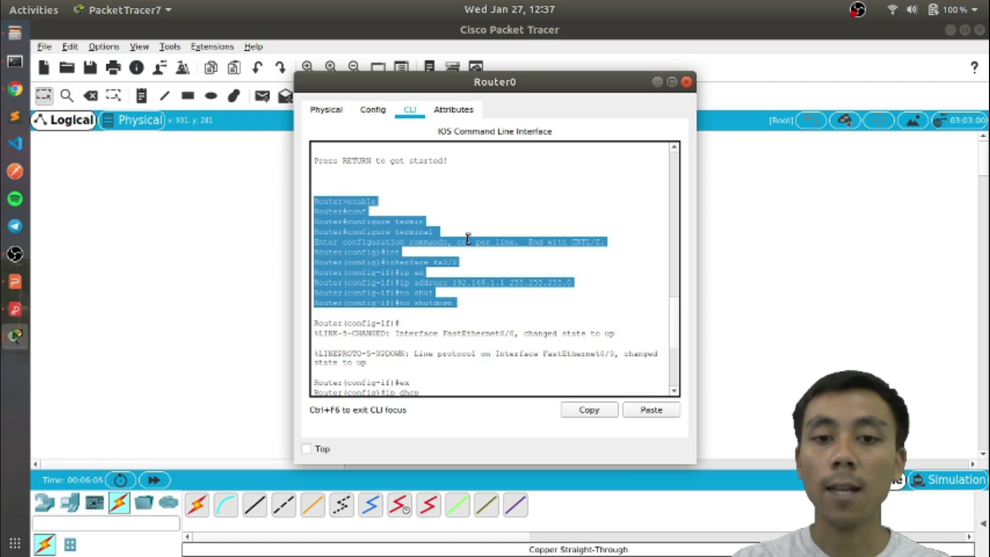
Review and highlight the DHCP pool and telephony-service commands in Router0's CLI output, and close the router window
{"action": "scroll", "coordinate": [468, 237], "scroll_direction": "down", "scroll_amount": 6}
{"action": "left_click_drag", "start_coordinate": [484, 380], "coordinate": [315, 217]}
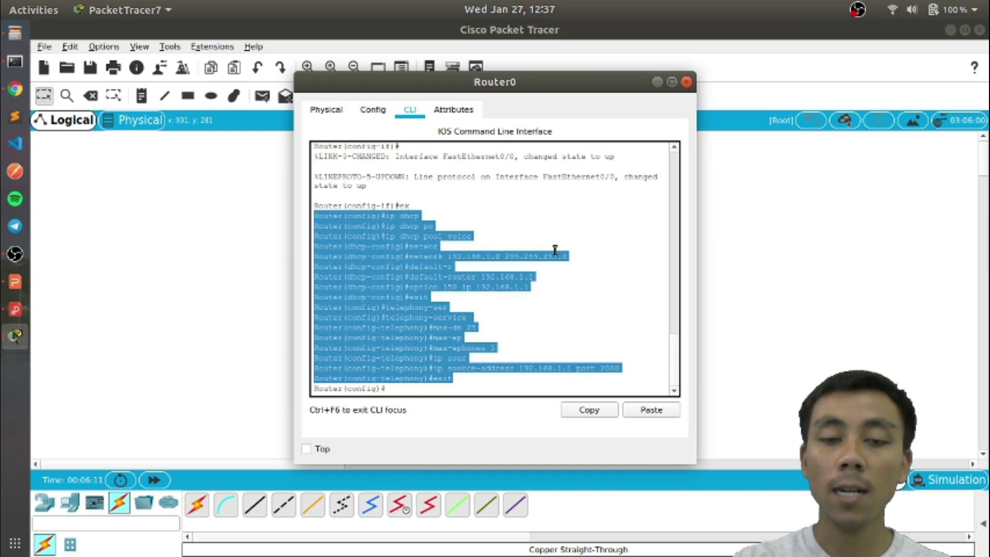
{"action": "left_click", "coordinate": [540, 300]}
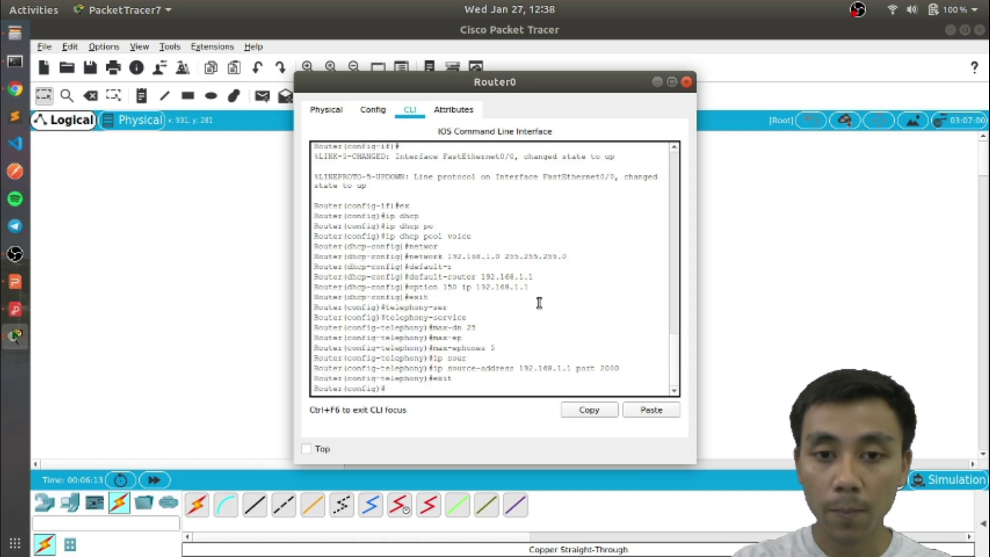
{"action": "left_click_drag", "start_coordinate": [439, 298], "coordinate": [316, 206]}
{"action": "left_click_drag", "start_coordinate": [466, 380], "coordinate": [307, 320]}
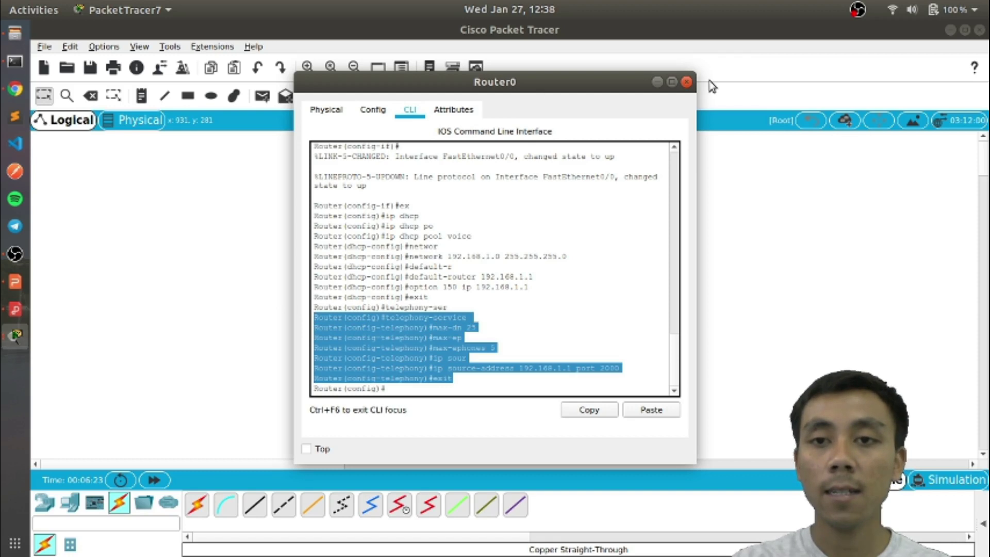
{"action": "left_click", "coordinate": [687, 82]}
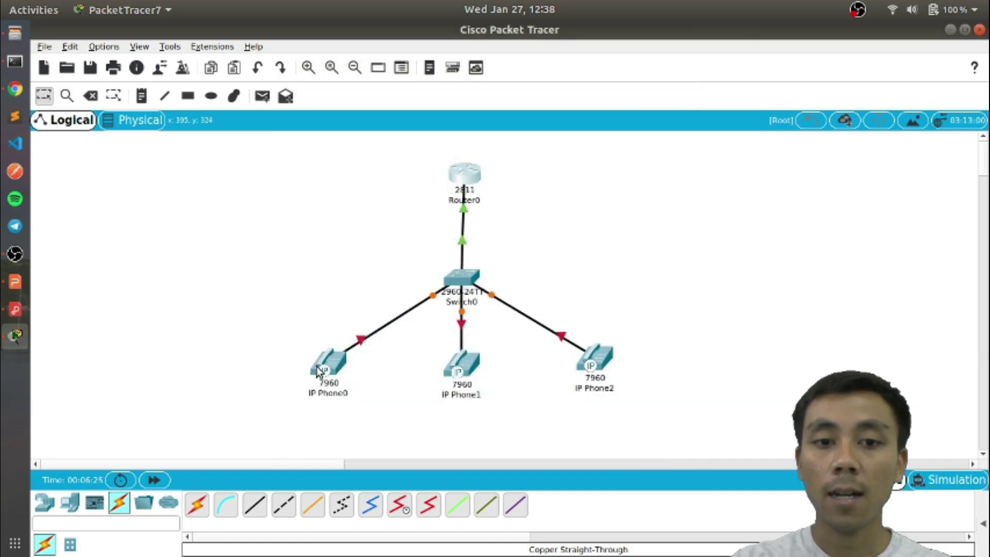
{"action": "mouse_move", "coordinate": [320, 367]}
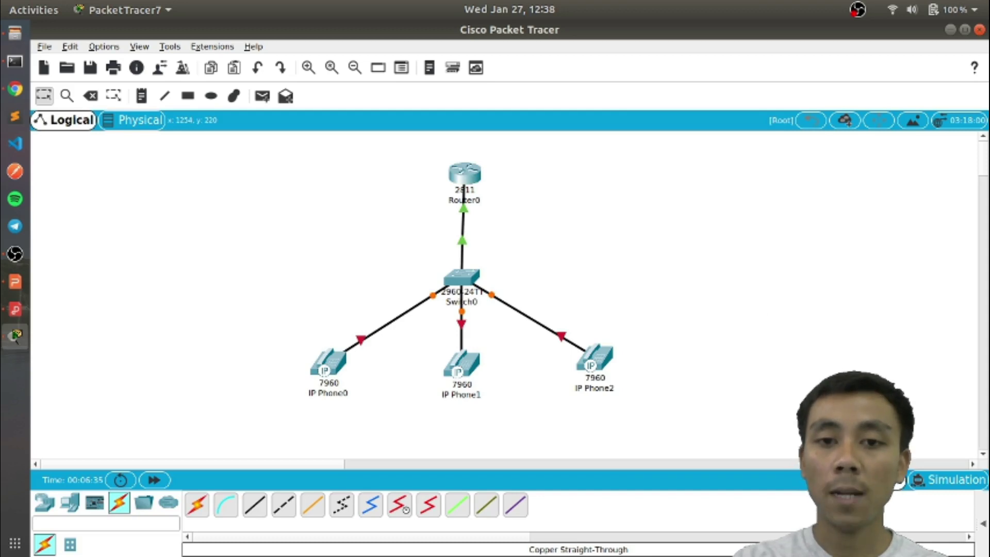
Open Switch0's command line and enter global configuration mode
{"action": "left_click", "coordinate": [462, 278]}
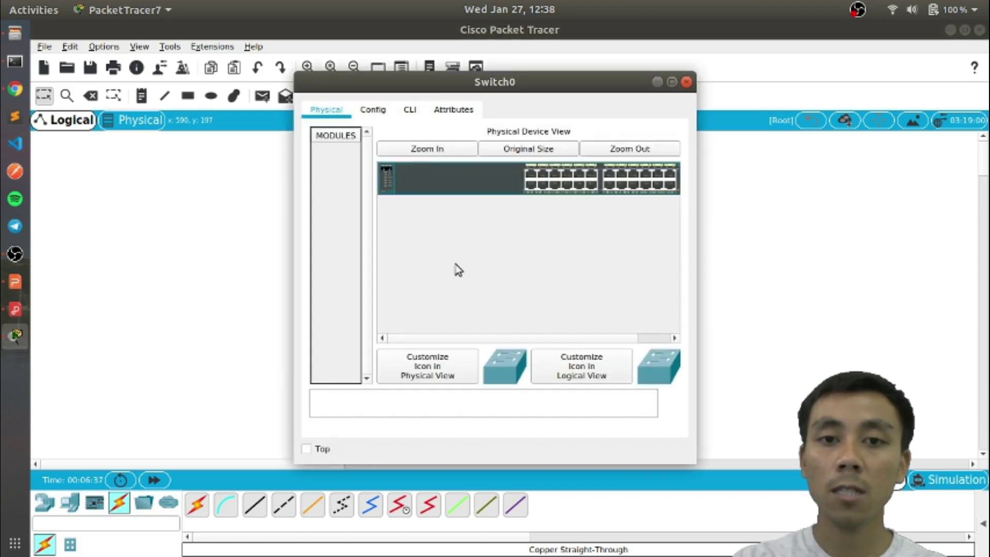
{"action": "left_click_drag", "start_coordinate": [473, 92], "coordinate": [628, 142]}
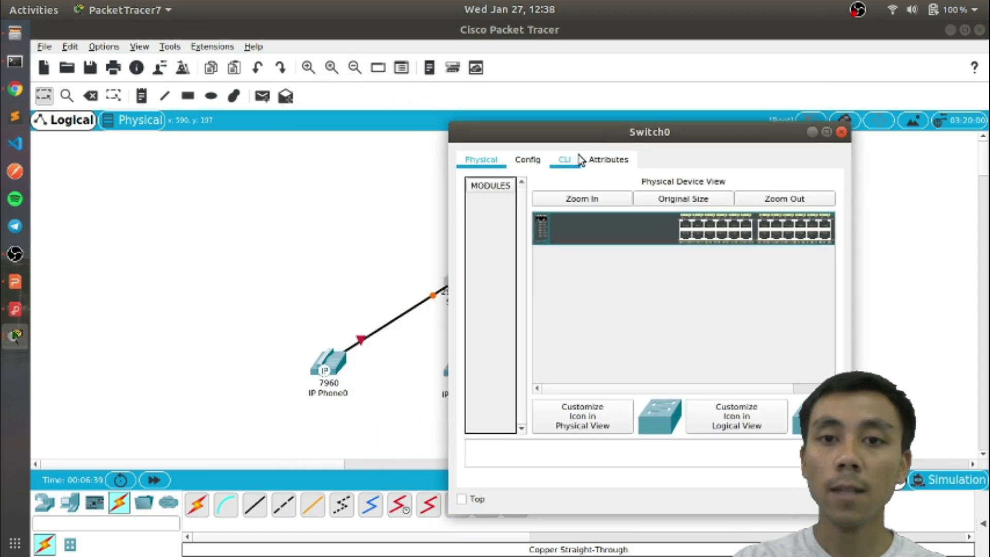
{"action": "left_click", "coordinate": [575, 164]}
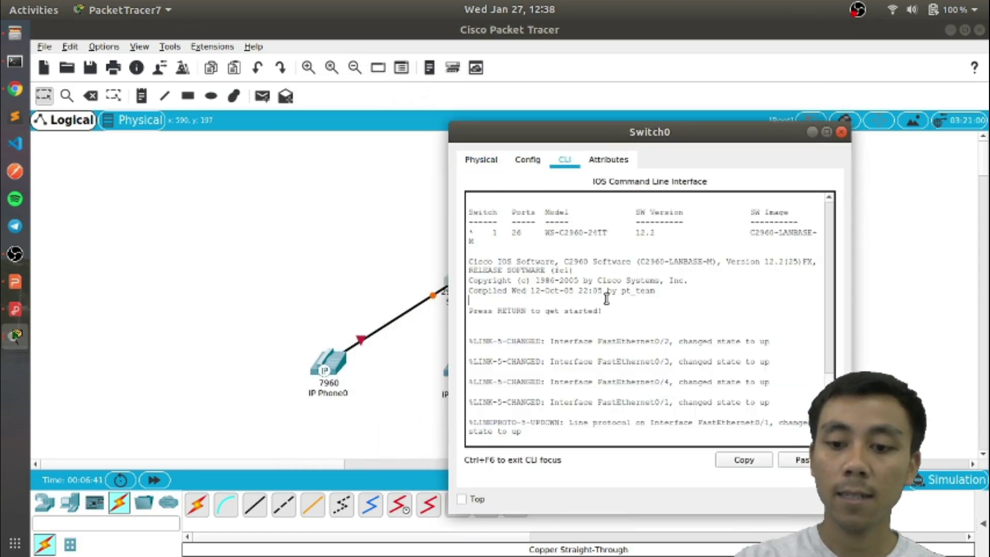
{"action": "type", "text": "enable"}
{"action": "key", "text": "Return"}
{"action": "type", "text": "confi"}
{"action": "key", "text": "Tab"}
{"action": "type", "text": "ter"}
{"action": "key", "text": "Tab"}
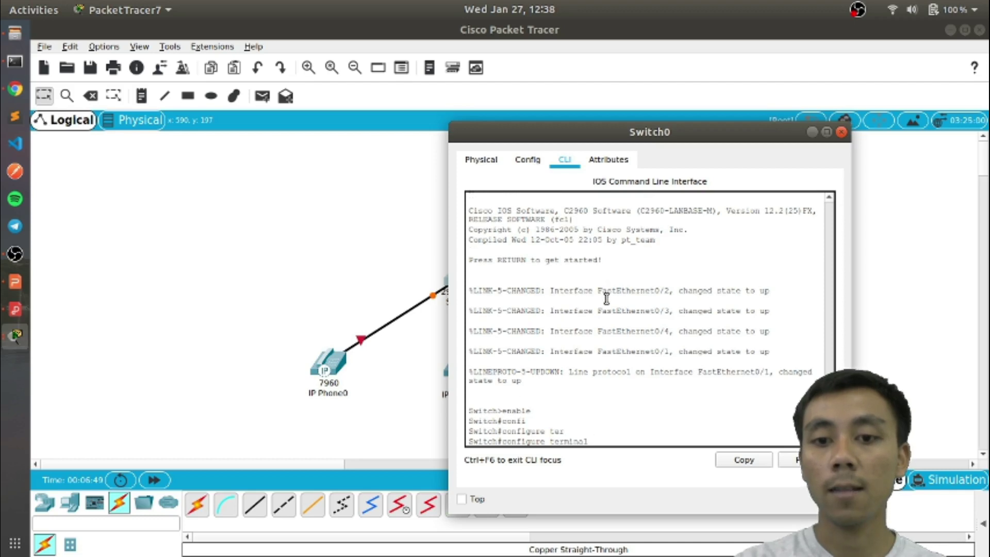
{"action": "key", "text": "Return"}
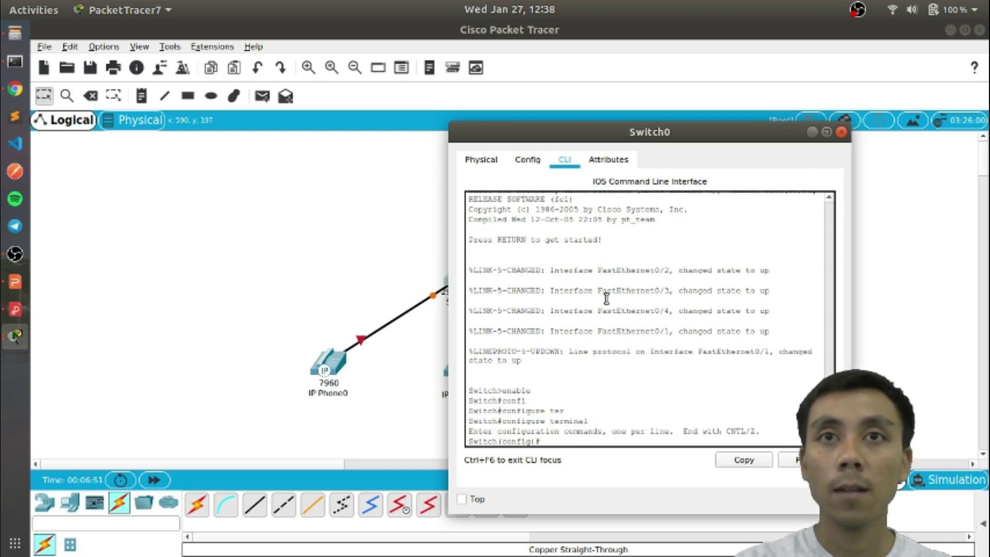
Try to select the interface range fa0/0 - fa0/4 on Switch0
{"action": "type", "text": "inter"}
{"action": "key", "text": "Tab"}
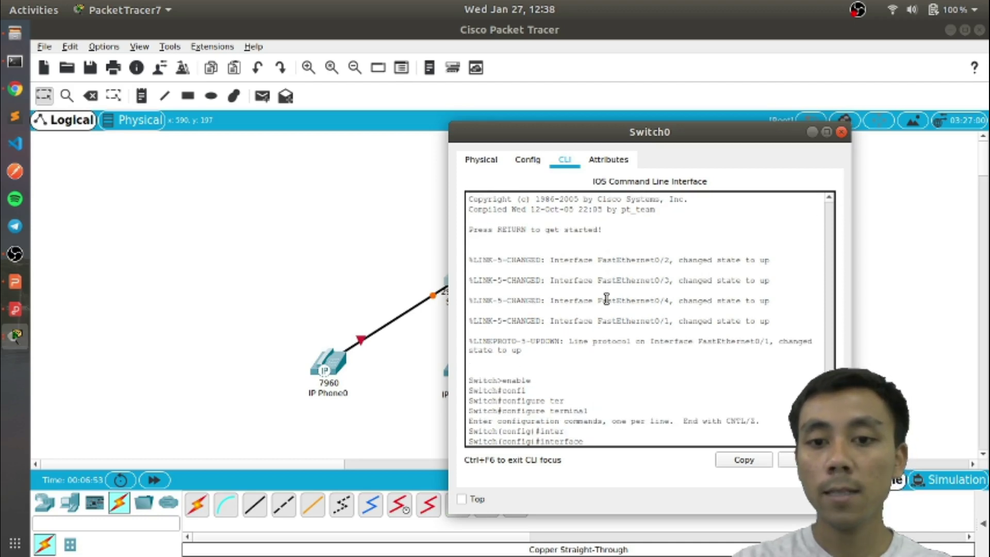
{"action": "type", "text": "range"}
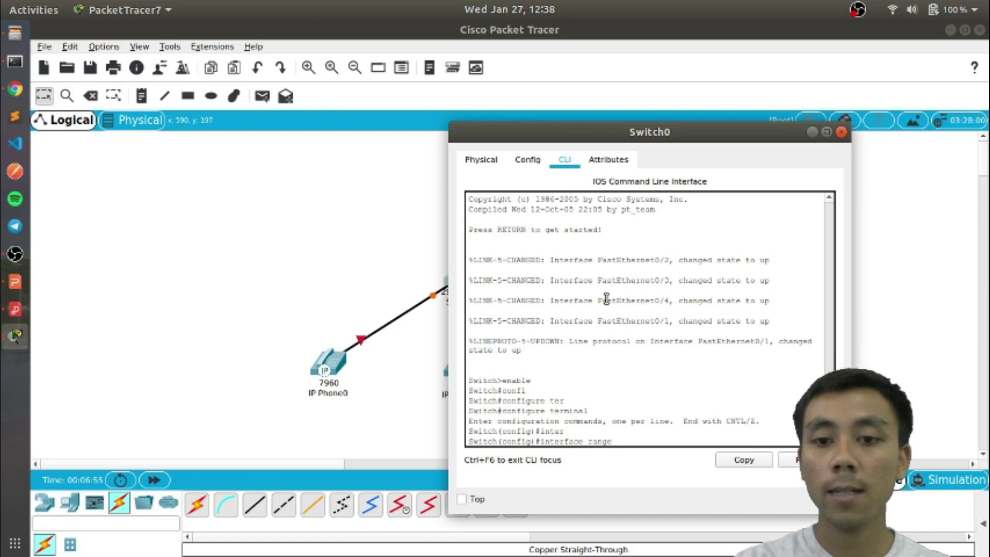
{"action": "type", "text": " fa0"}
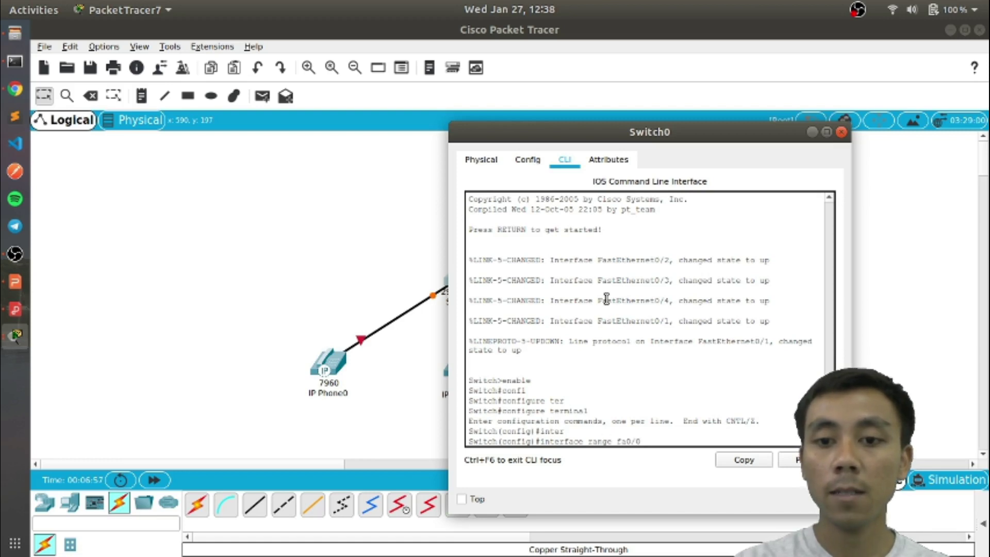
{"action": "type", "text": "/1 - fa0/4"}
{"action": "key", "text": "Return"}
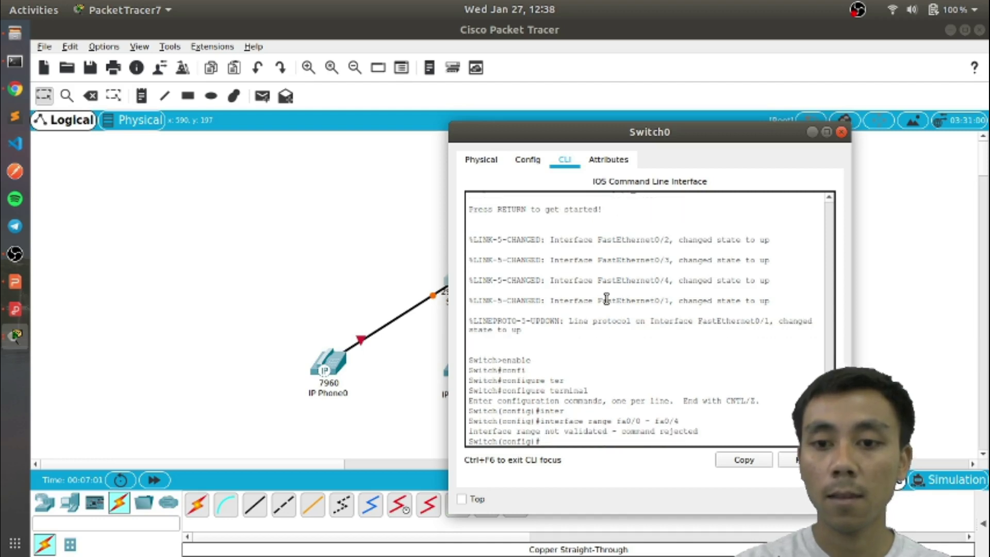
Try the interface range command again with spaces before the port numbers, as fa 0/0 - fa 0/4
{"action": "key", "text": "Up"}
{"action": "key", "text": "BackSpace"}
{"action": "key", "text": "Left"}
{"action": "key", "text": "Left"}
{"action": "key", "text": "Left"}
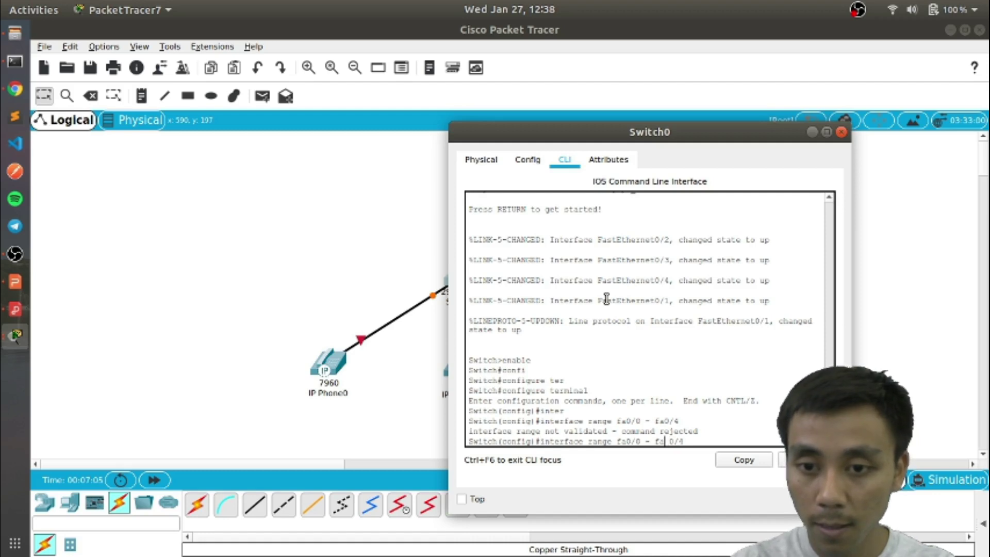
{"action": "key", "text": "Left"}
{"action": "key", "text": "Left"}
{"action": "key", "text": "Left"}
{"action": "key", "text": "Left"}
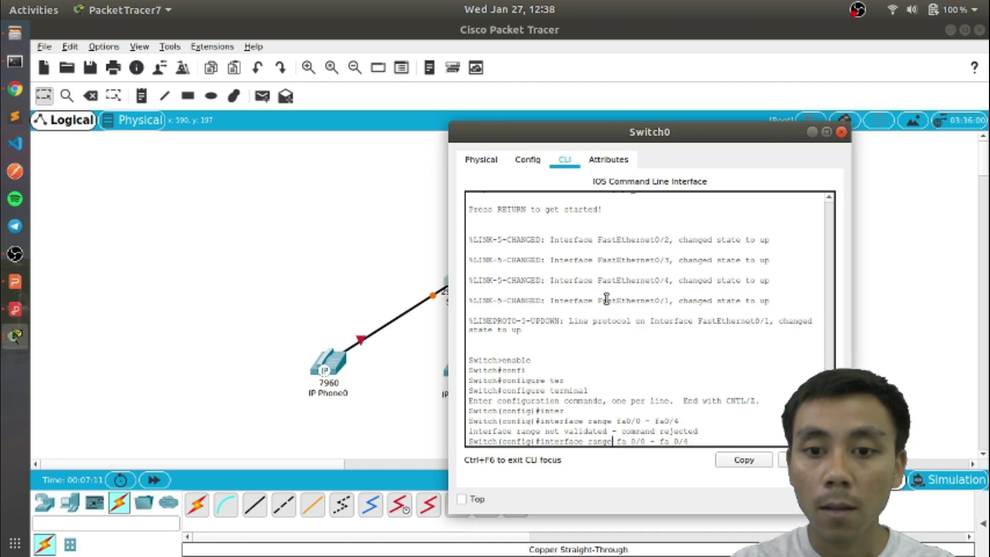
{"action": "key", "text": "Return"}
{"action": "key", "text": "Up"}
{"action": "key", "text": "BackSpace"}
{"action": "key", "text": "BackSpace"}
{"action": "key", "text": "BackSpace"}
{"action": "key", "text": "BackSpace"}
{"action": "key", "text": "BackSpace"}
{"action": "key", "text": "BackSpace"}
{"action": "key", "text": "BackSpace"}
{"action": "key", "text": "BackSpace"}
{"action": "key", "text": "BackSpace"}
{"action": "key", "text": "BackSpace"}
{"action": "key", "text": "BackSpace"}
{"action": "key", "text": "BackSpace"}
{"action": "key", "text": "BackSpace"}
{"action": "key", "text": "BackSpace"}
{"action": "key", "text": "BackSpace"}
{"action": "key", "text": "BackSpace"}
{"action": "key", "text": "BackSpace"}
{"action": "key", "text": "BackSpace"}
{"action": "key", "text": "BackSpace"}
{"action": "key", "text": "BackSpace"}
{"action": "key", "text": "BackSpace"}
{"action": "key", "text": "BackSpace"}
{"action": "key", "text": "BackSpace"}
{"action": "key", "text": "BackSpace"}
{"action": "key", "text": "BackSpace"}
{"action": "key", "text": "BackSpace"}
{"action": "key", "text": "BackSpace"}
{"action": "key", "text": "BackSpace"}
{"action": "key", "text": "BackSpace"}
{"action": "key", "text": "BackSpace"}
{"action": "key", "text": "BackSpace"}
Enter interface range configuration for fastEthernet 0/1 - fastEthernet 0/4 on Switch0
{"action": "type", "text": "interface"}
{"action": "key", "text": "Tab"}
{"action": "type", "text": "range fa"}
{"action": "key", "text": "Tab"}
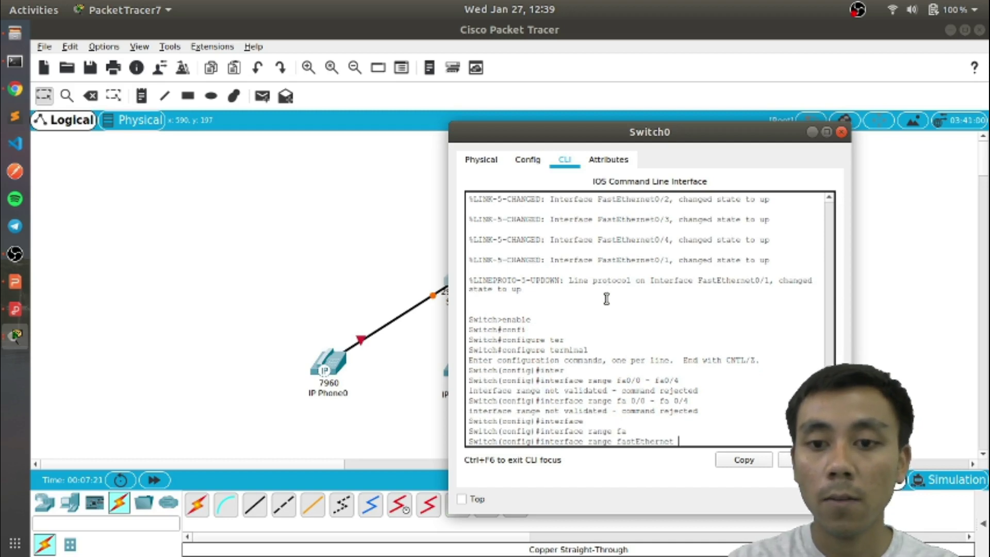
{"action": "type", "text": "0/1 - fat"}
{"action": "key", "text": "Tab"}
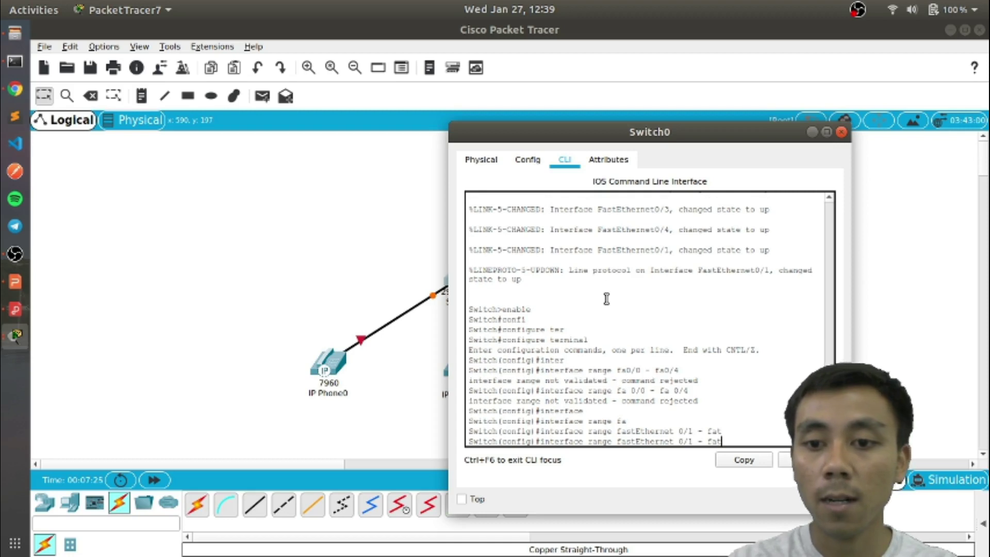
{"action": "type", "text": "st"}
{"action": "key", "text": "Tab"}
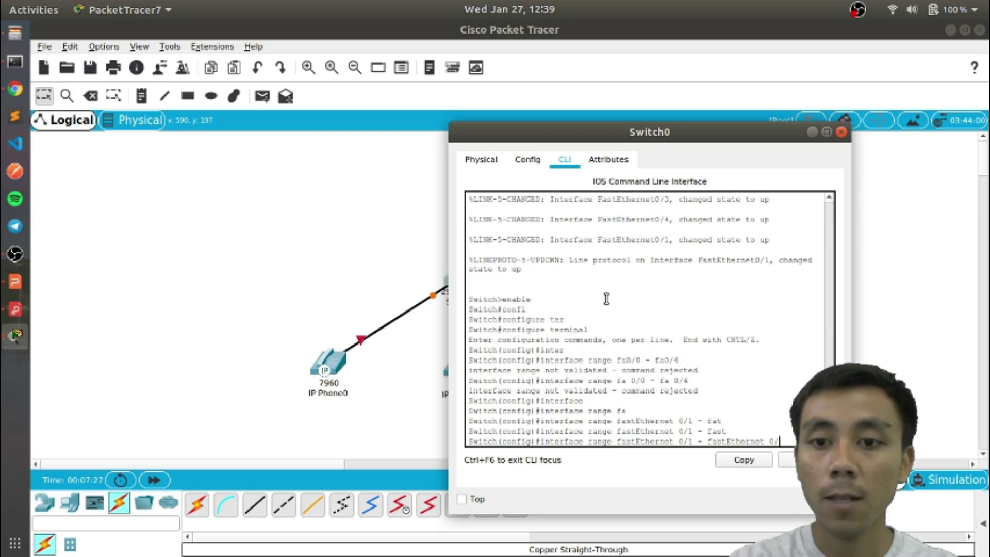
{"action": "type", "text": "0/4"}
{"action": "key", "text": "Return"}
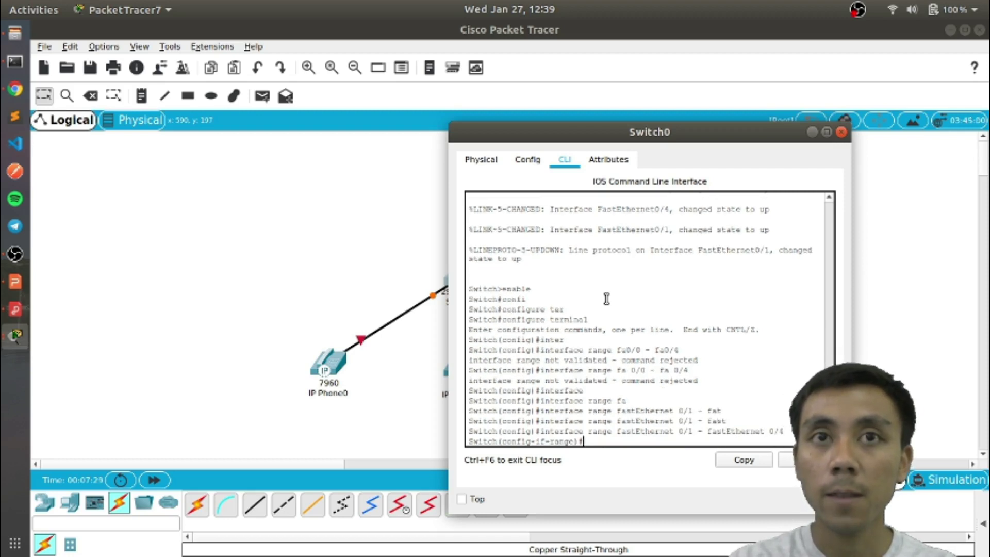
Set the selected switch ports to access mode with switchport mode access
{"action": "type", "text": "swith"}
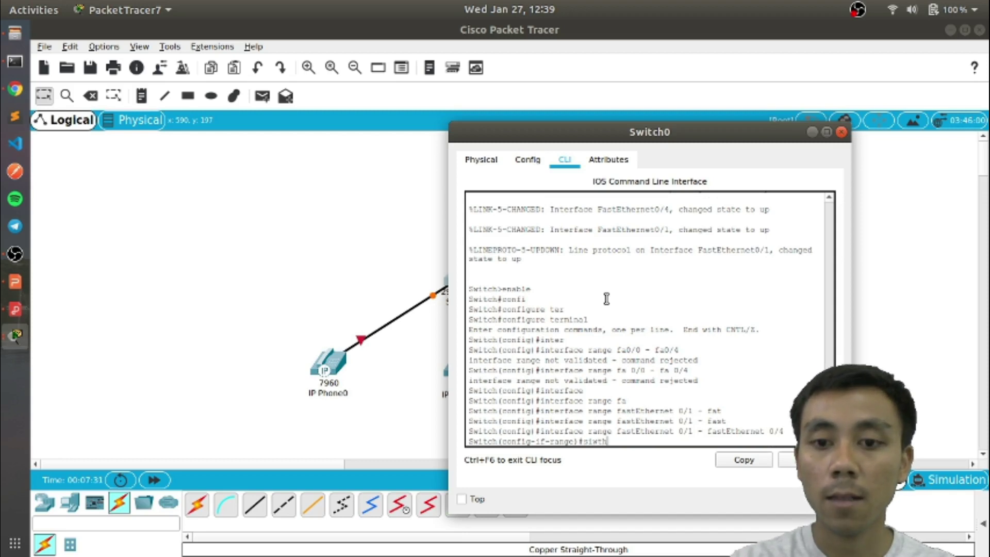
{"action": "type", "text": "wich"}
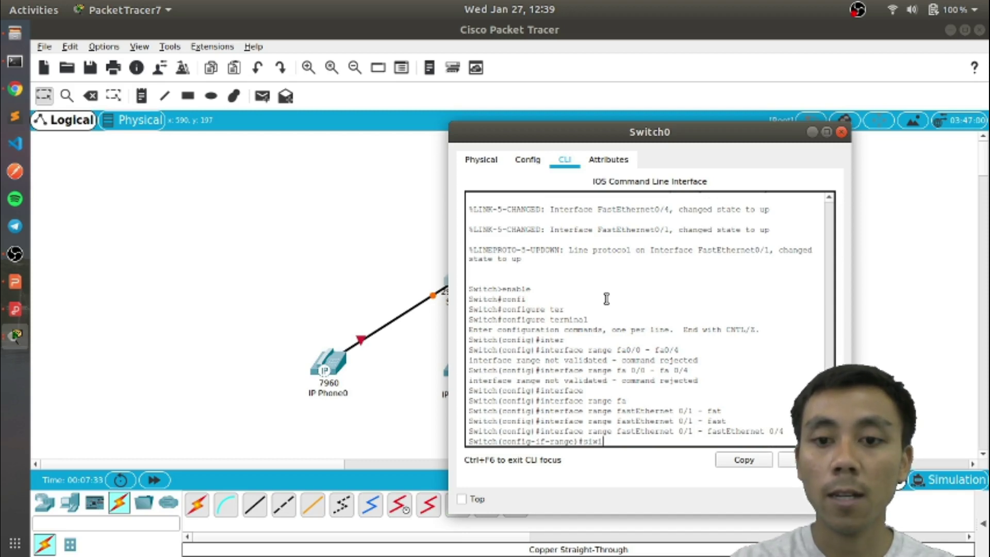
{"action": "key", "text": "Tab"}
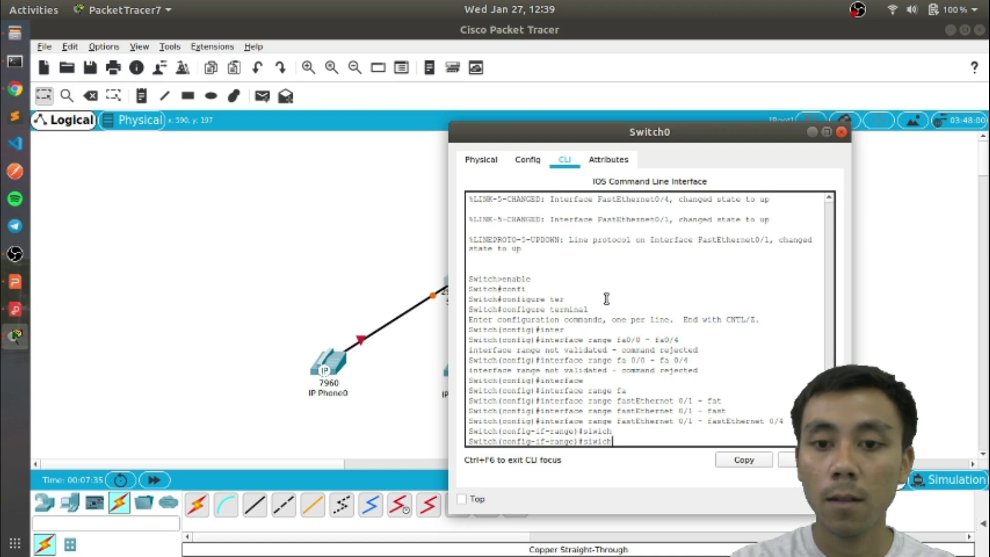
{"action": "key", "text": "BackSpace"}
{"action": "key", "text": "BackSpace"}
{"action": "key", "text": "BackSpace"}
{"action": "key", "text": "BackSpace"}
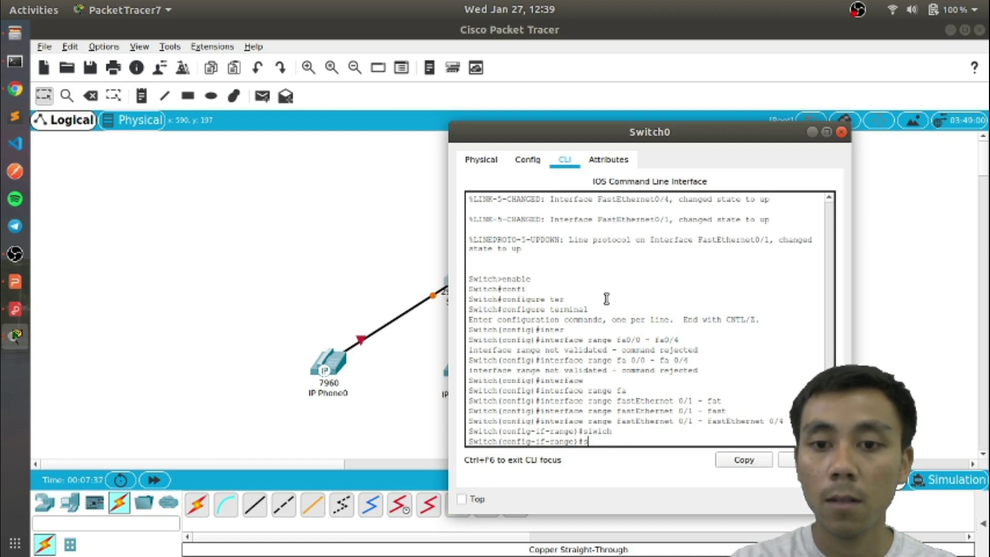
{"action": "type", "text": "wi"}
{"action": "key", "text": "Tab"}
{"action": "type", "text": "mode ac"}
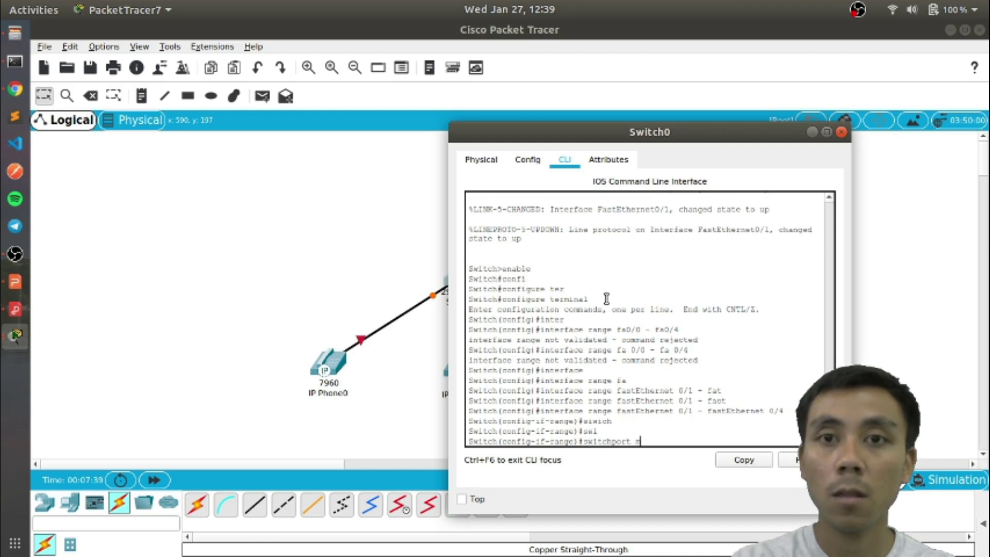
{"action": "key", "text": "Tab"}
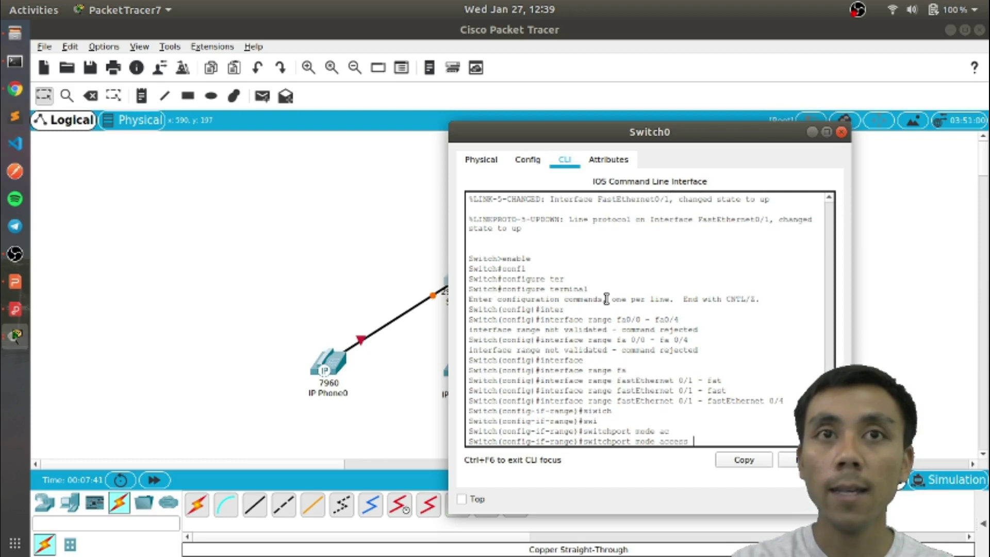
{"action": "key", "text": "Return"}
Assign voice VLAN 1 to the selected switch ports and exit to global configuration mode
{"action": "type", "text": "switchpor"}
{"action": "key", "text": "Tab"}
{"action": "type", "text": "v"}
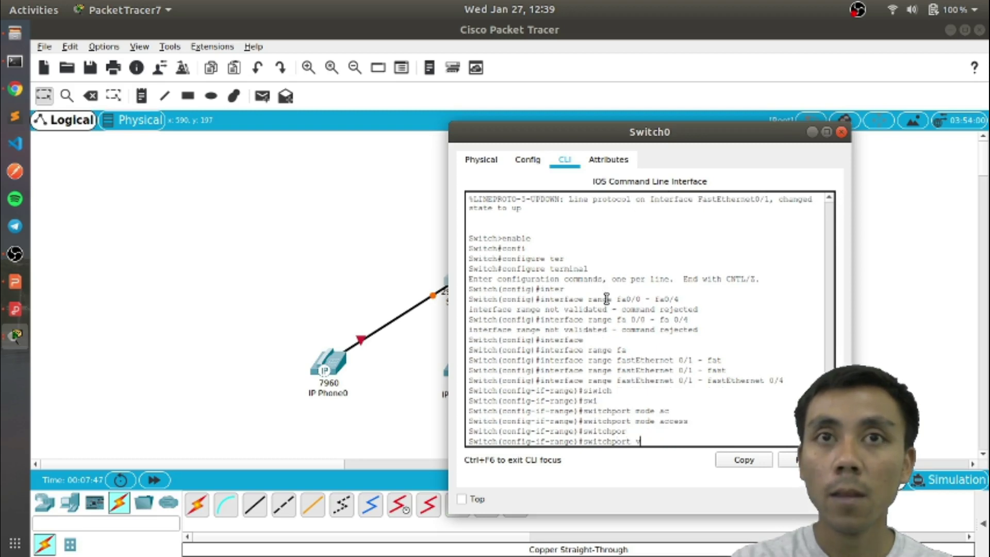
{"action": "type", "text": "oice vlan 1"}
{"action": "key", "text": "Left"}
{"action": "key", "text": "Left"}
{"action": "key", "text": "Left"}
{"action": "key", "text": "Left"}
{"action": "key", "text": "Left"}
{"action": "type", "text": "v"}
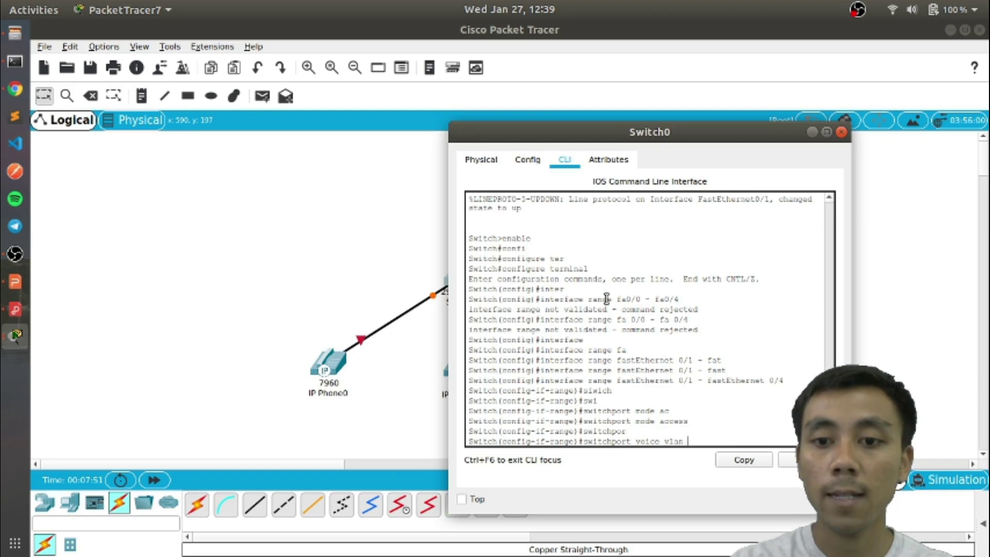
{"action": "key", "text": "Return"}
{"action": "type", "text": "exit"}
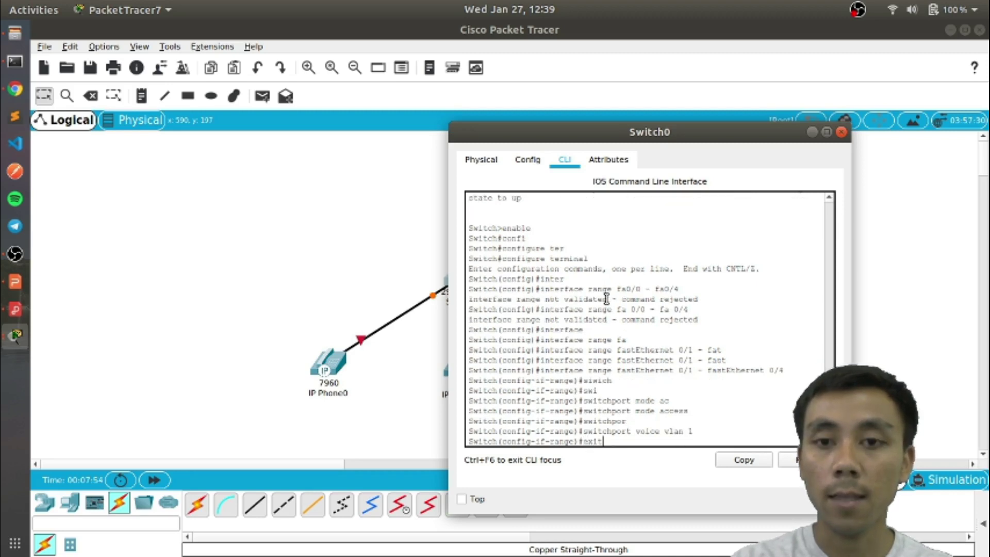
{"action": "key", "text": "Return"}
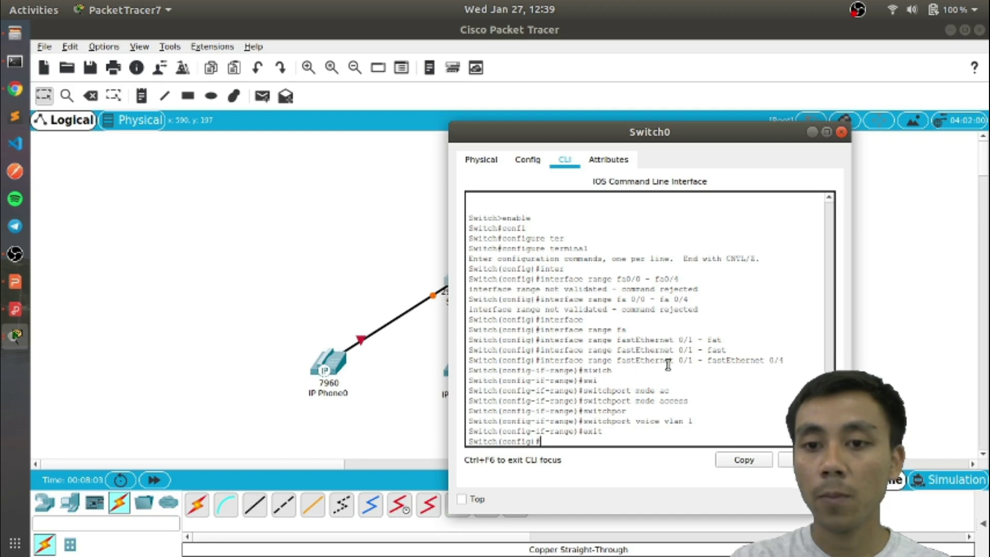
Highlight the configured port range, close the Switch0 window and check the port labels on the links between the switch, router and phones
{"action": "left_click_drag", "start_coordinate": [674, 362], "coordinate": [784, 362]}
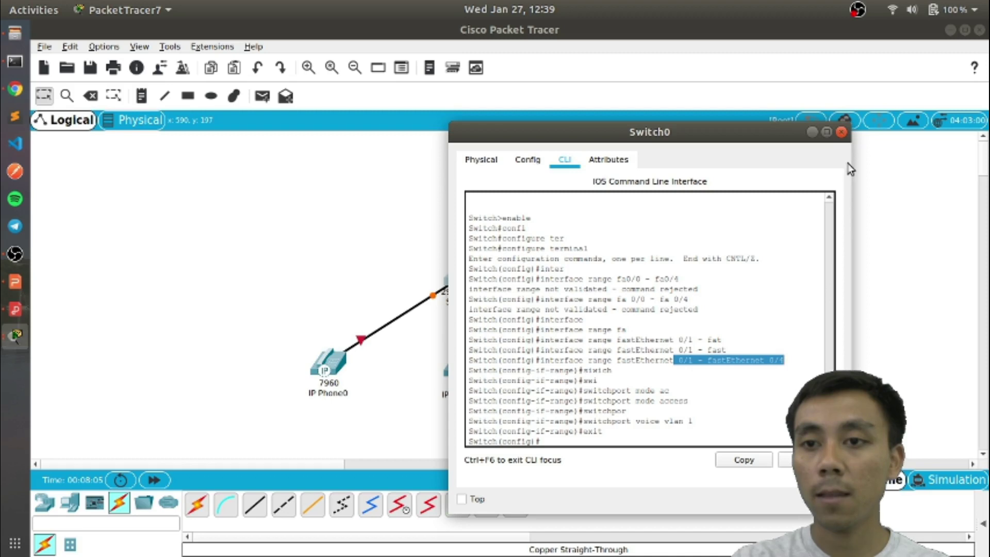
{"action": "left_click", "coordinate": [842, 133]}
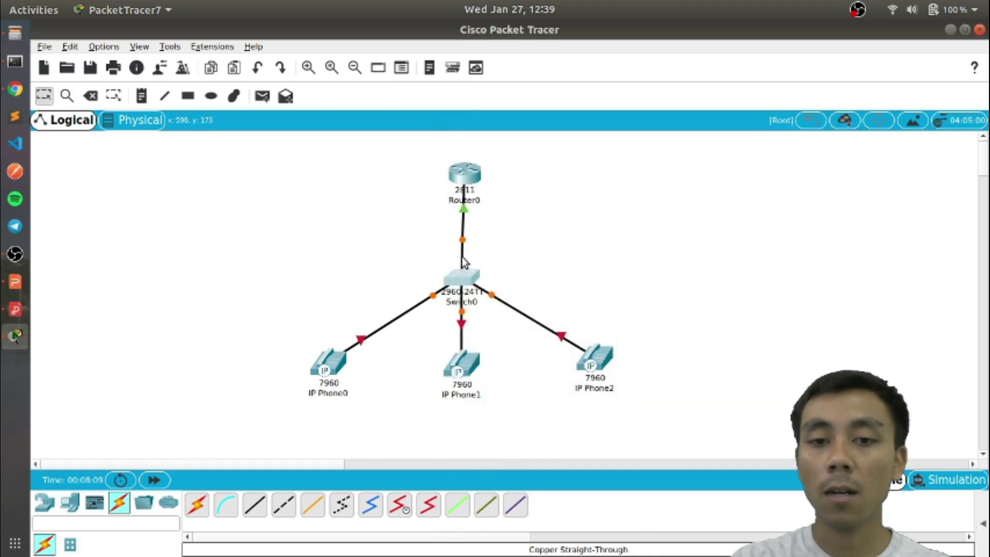
{"action": "mouse_move", "coordinate": [463, 262]}
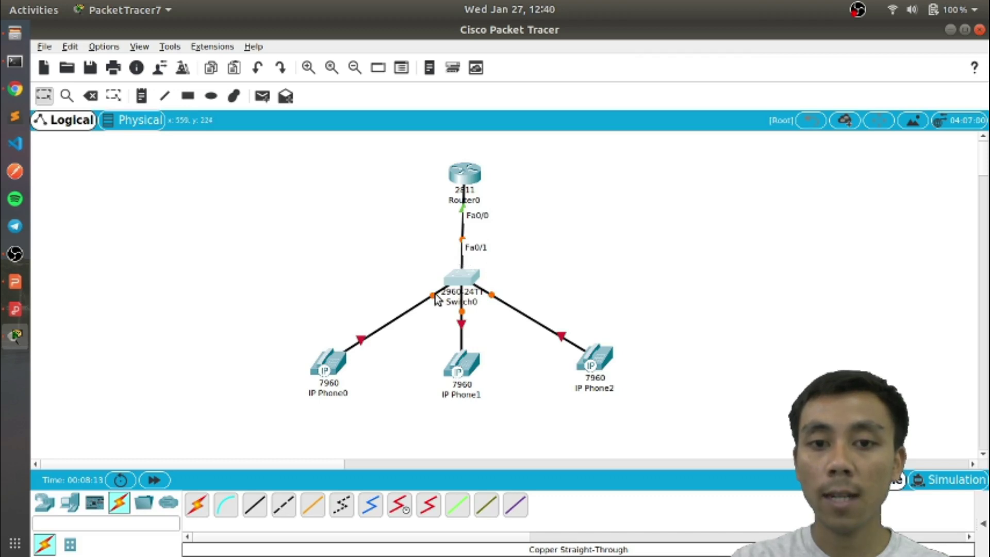
{"action": "mouse_move", "coordinate": [438, 298]}
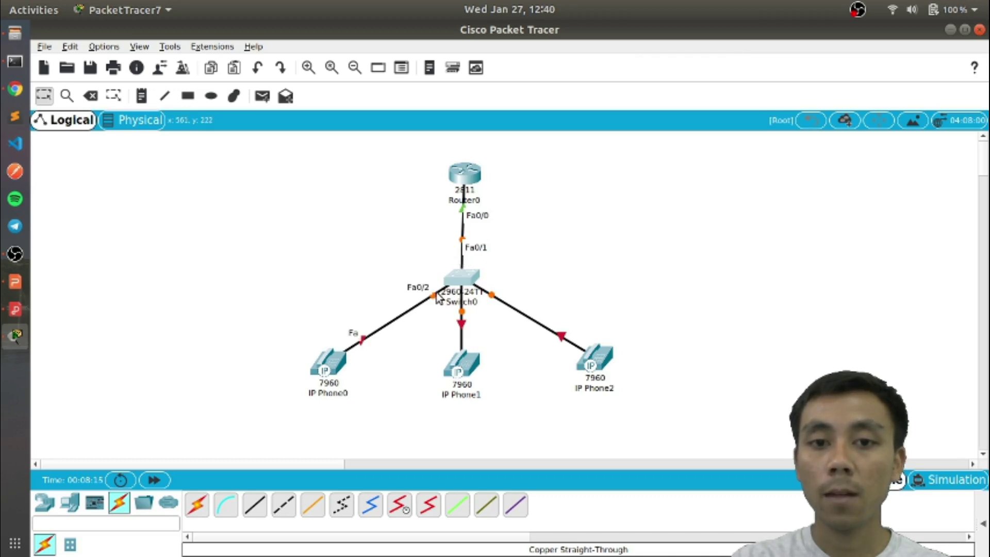
{"action": "mouse_move", "coordinate": [463, 309]}
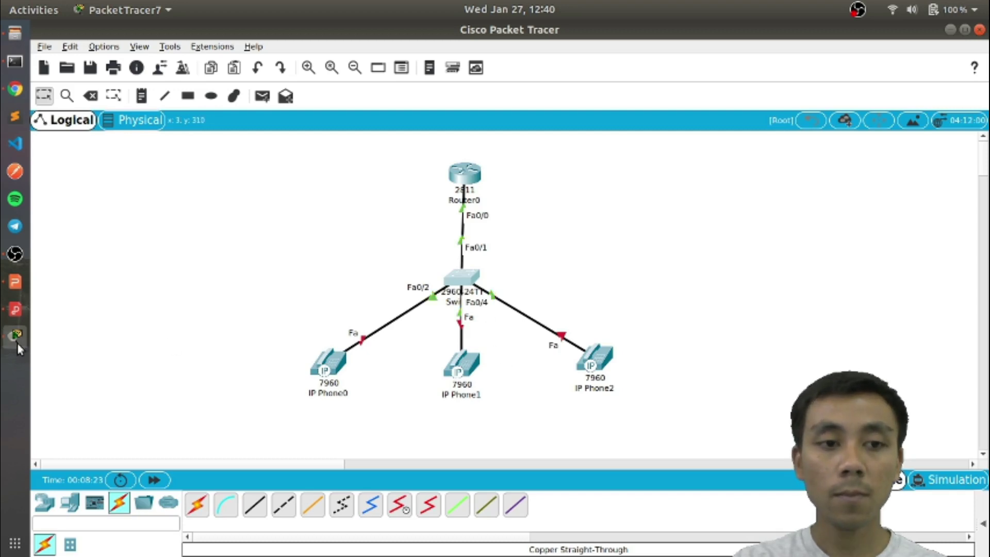
Review the interface range command for ports 0/1 to 0/4 in Switch0's command line and close its window
{"action": "left_click", "coordinate": [462, 278]}
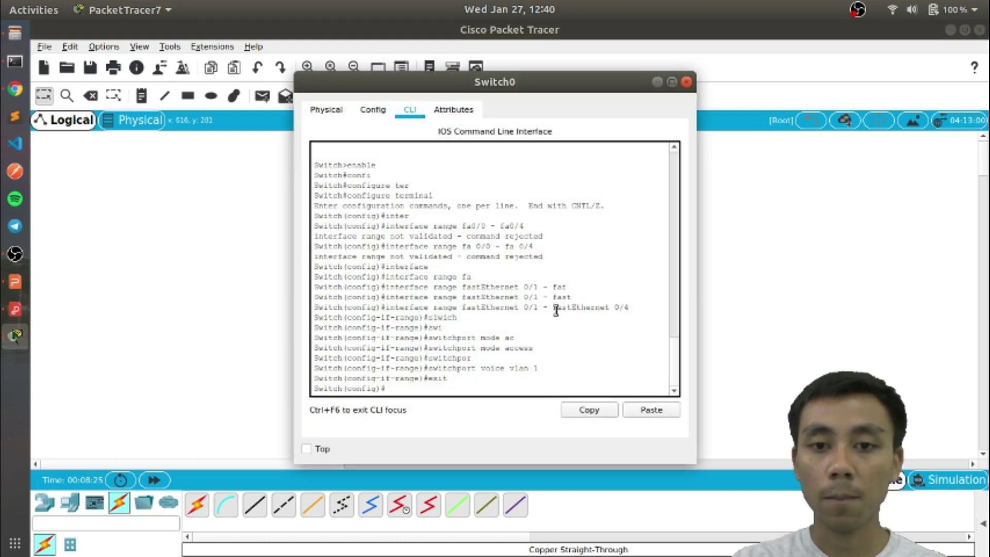
{"action": "left_click_drag", "start_coordinate": [433, 307], "coordinate": [631, 305]}
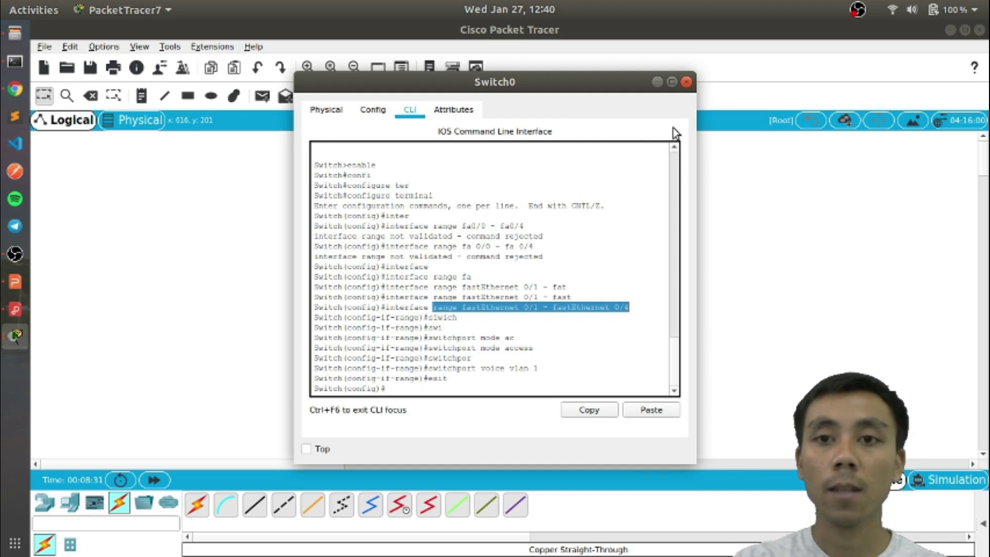
{"action": "left_click", "coordinate": [687, 82]}
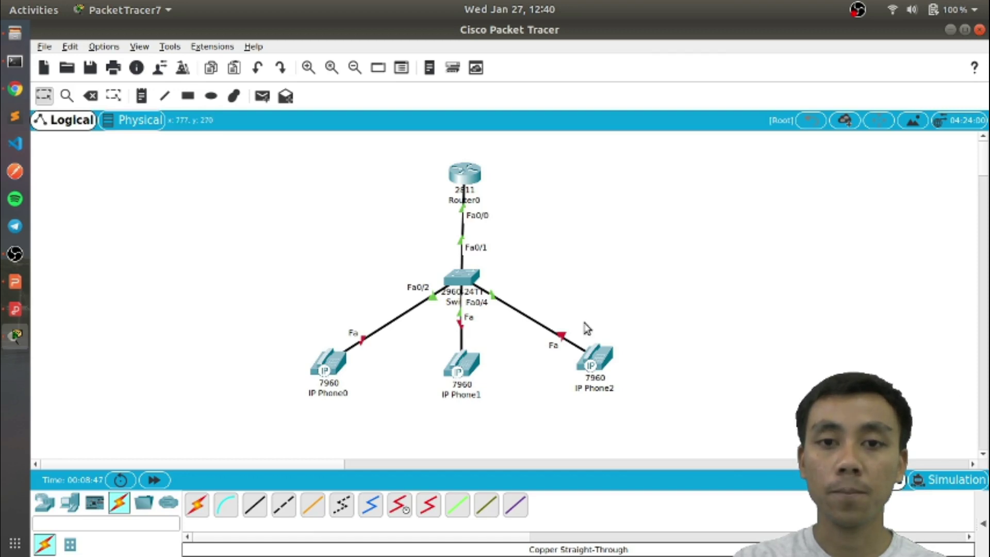
Enter telephony-service configuration mode in Router0's command line
{"action": "left_click", "coordinate": [478, 173]}
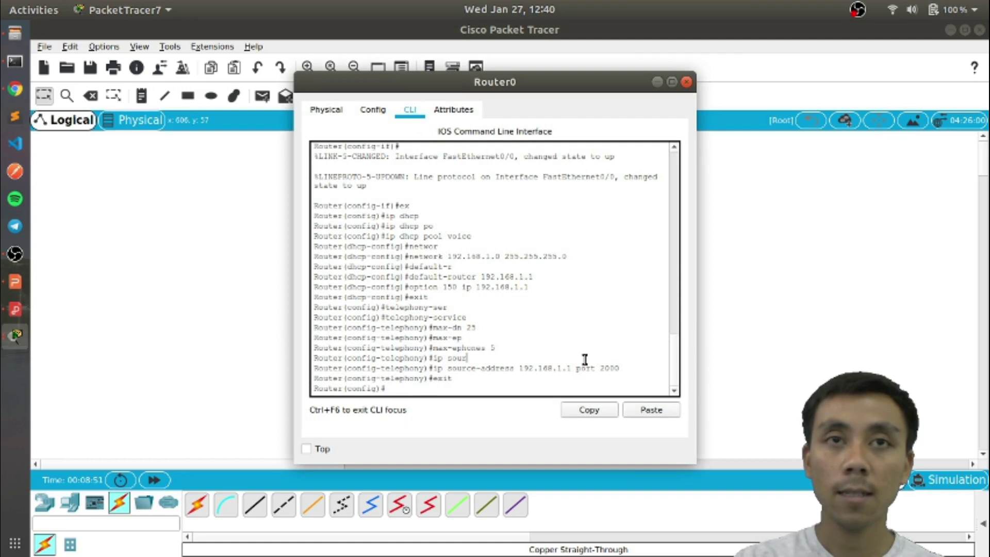
{"action": "type", "text": "tele"}
{"action": "key", "text": "Tab"}
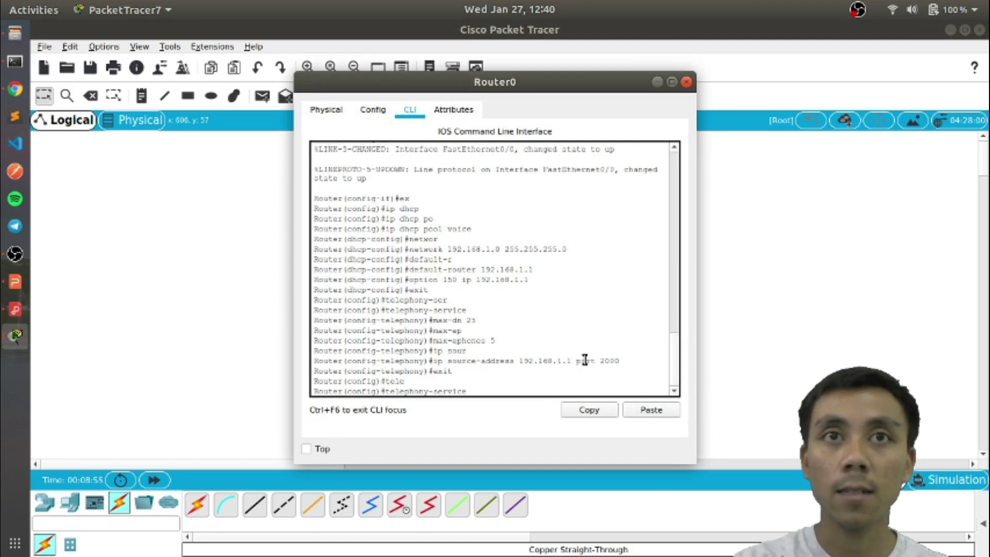
{"action": "key", "text": "Return"}
Set automatic line assignment with auto assign 1 to 5 and exit telephony-service configuration
{"action": "type", "text": "auto"}
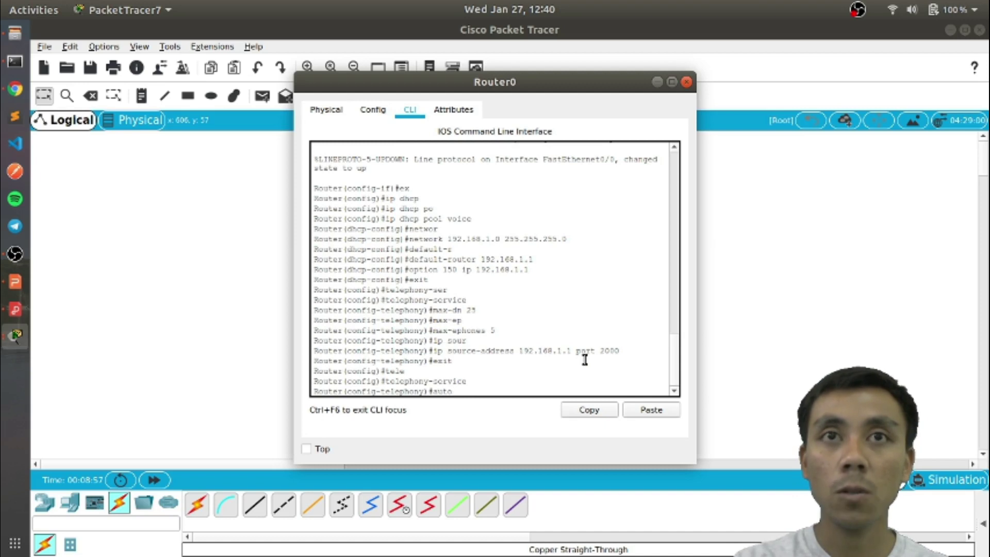
{"action": "type", "text": " assi"}
{"action": "key", "text": "BackSpace"}
{"action": "key", "text": "BackSpace"}
{"action": "key", "text": "BackSpace"}
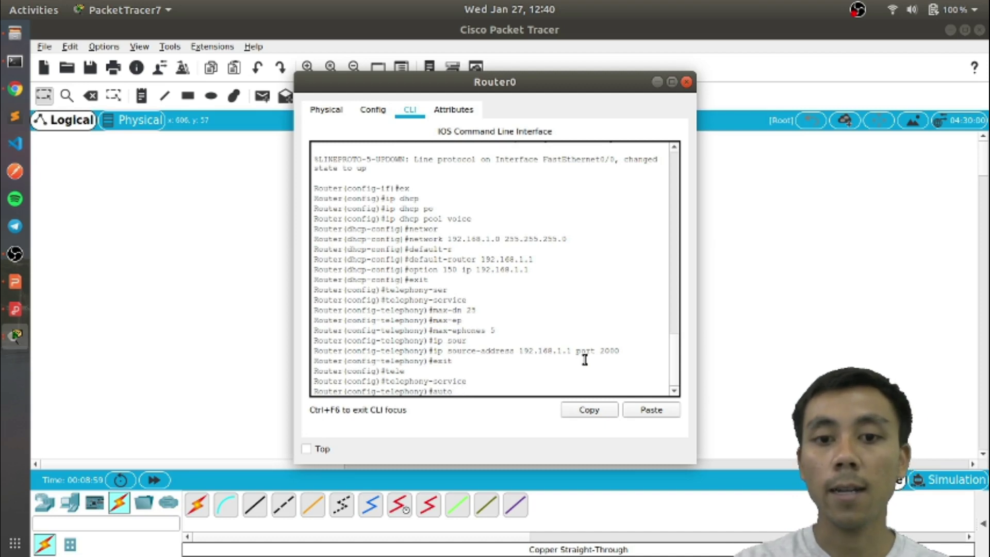
{"action": "key", "text": "Tab"}
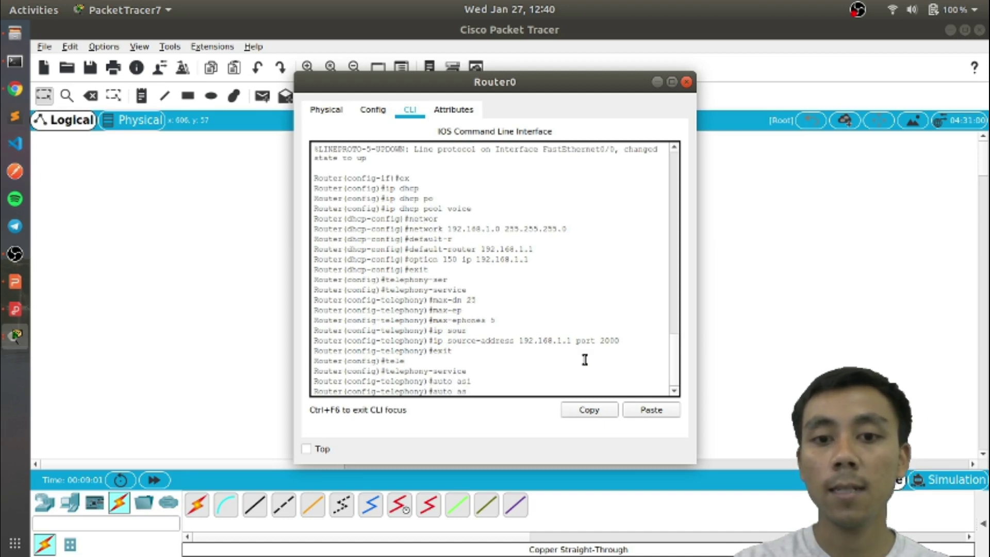
{"action": "key", "text": "Tab"}
{"action": "type", "text": "1 to 5"}
{"action": "key", "text": "Return"}
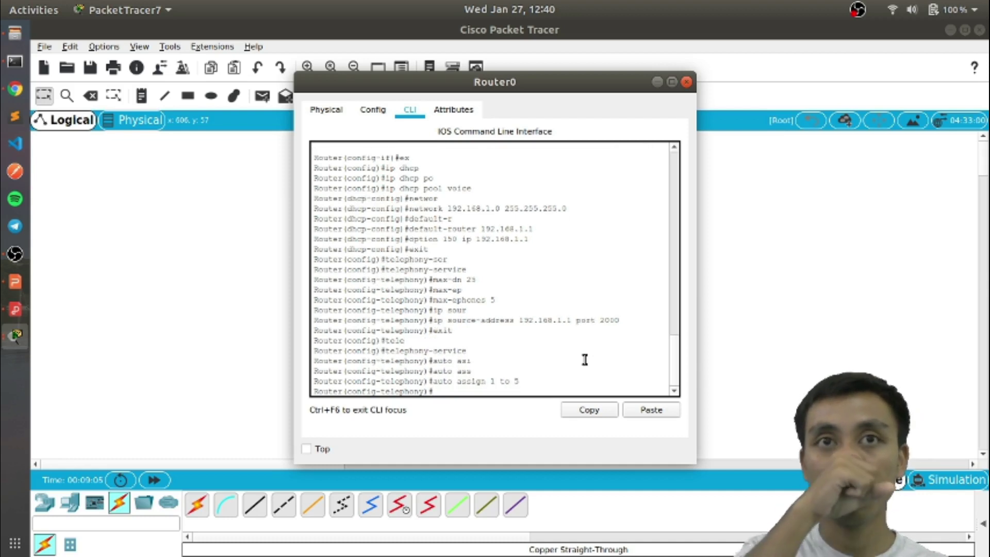
{"action": "type", "text": "ex"}
{"action": "key", "text": "Return"}
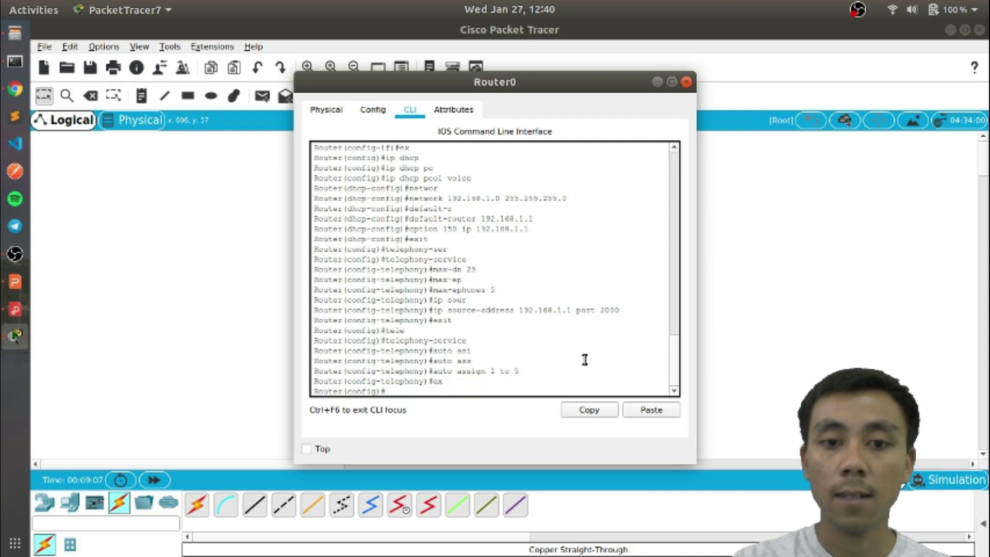
{"action": "type", "text": "ephone"}
{"action": "key", "text": "Tab"}
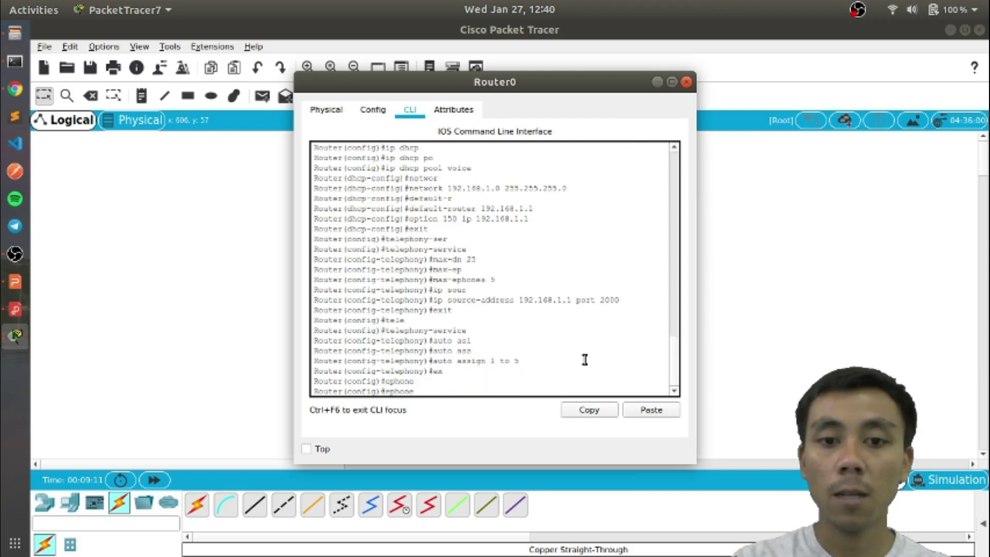
{"action": "type", "text": "-dn"}
{"action": "key", "text": "Tab"}
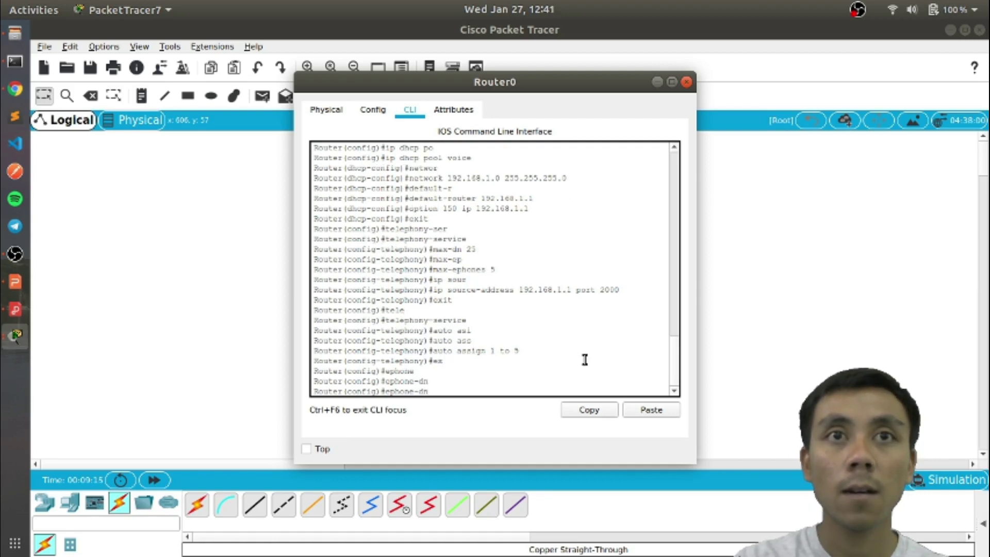
{"action": "key", "text": "BackSpace"}
{"action": "key", "text": "BackSpace"}
{"action": "key", "text": "BackSpace"}
{"action": "key", "text": "BackSpace"}
{"action": "key", "text": "BackSpace"}
{"action": "key", "text": "BackSpace"}
{"action": "key", "text": "BackSpace"}
{"action": "key", "text": "BackSpace"}
{"action": "key", "text": "BackSpace"}
Create ephone-dn 1 on Router0, assign it number 1111 and exit to global configuration mode
{"action": "type", "text": "e"}
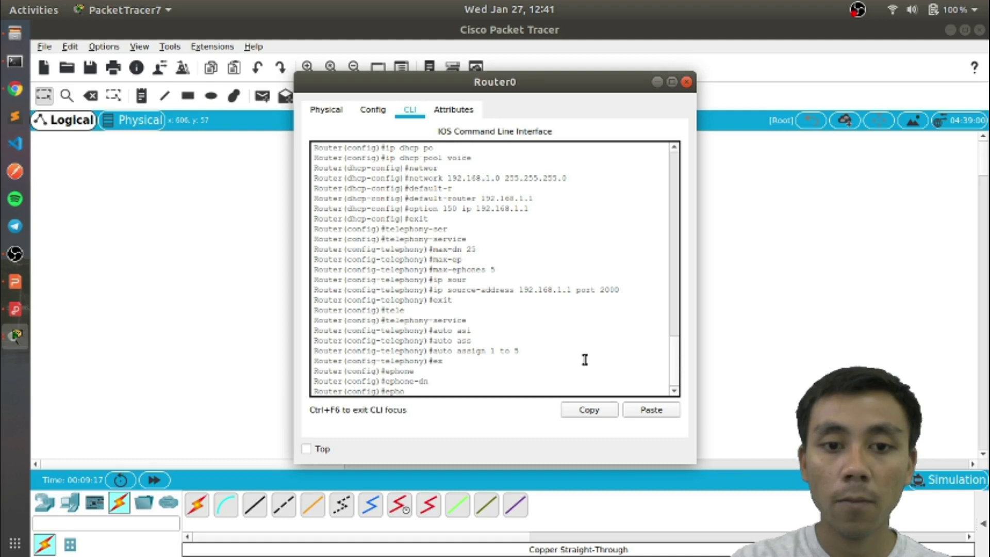
{"action": "type", "text": "pho"}
{"action": "key", "text": "Tab"}
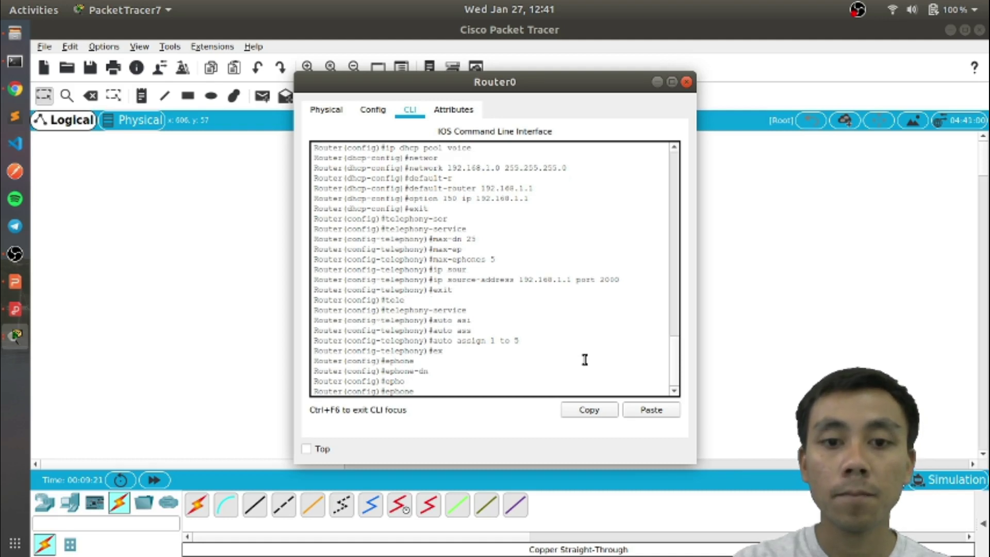
{"action": "type", "text": "ne-dn 1"}
{"action": "key", "text": "Return"}
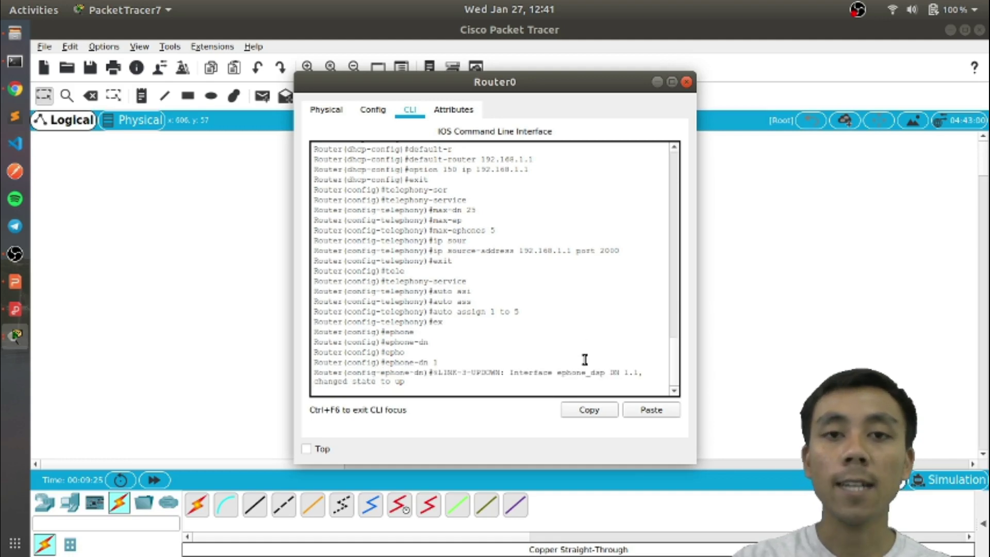
{"action": "left_click_drag", "start_coordinate": [546, 83], "coordinate": [831, 77]}
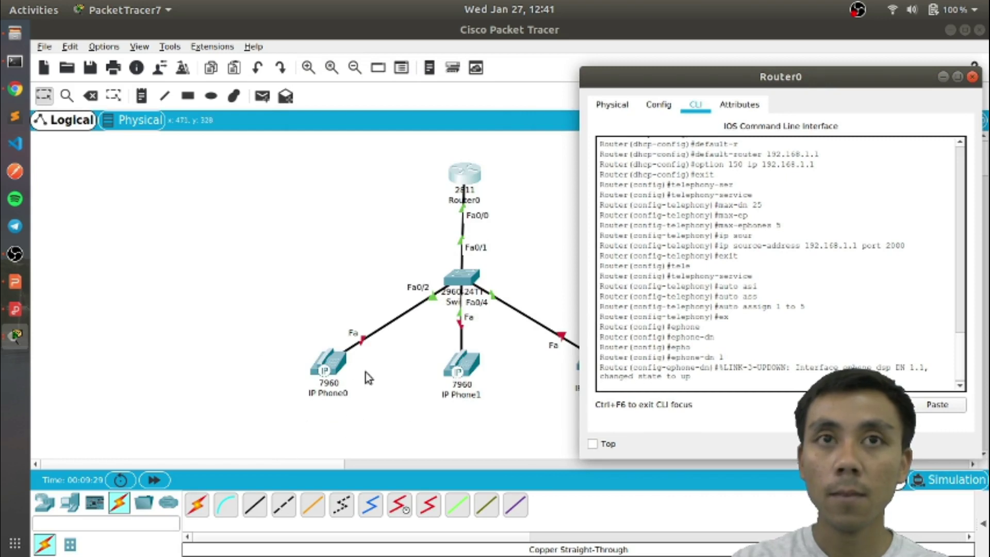
{"action": "type", "text": "rumber "}
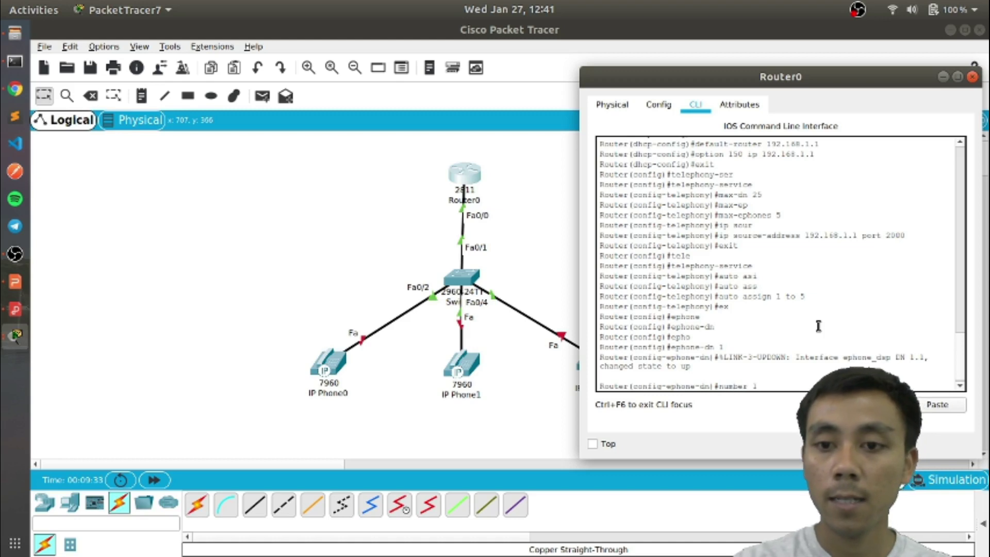
{"action": "type", "text": "1111"}
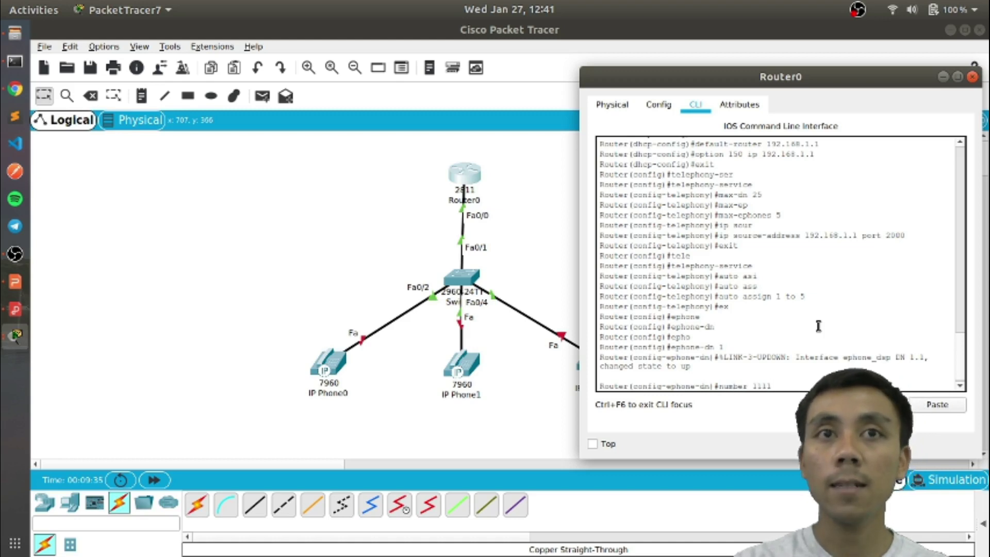
{"action": "key", "text": "Return"}
{"action": "type", "text": "er(config-ephone-dn)#exi"}
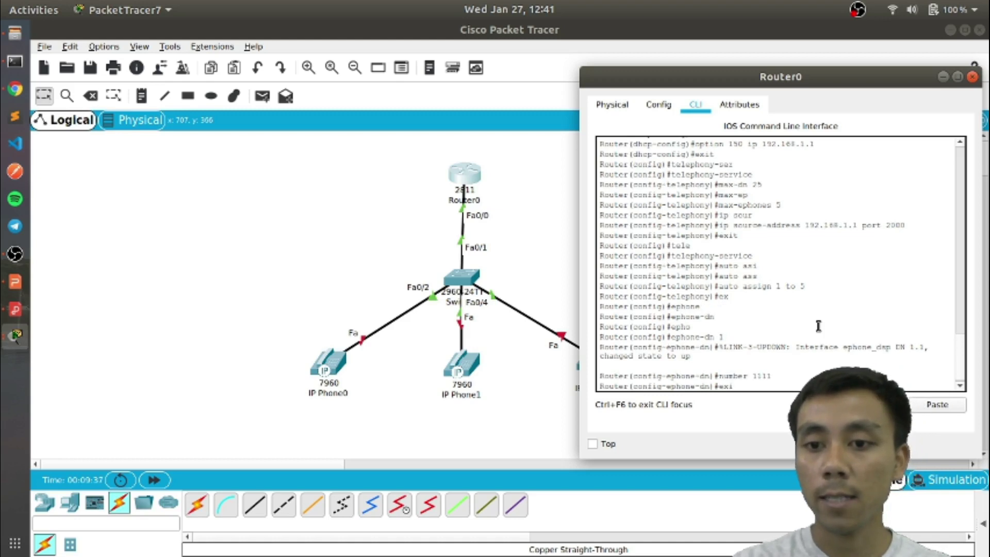
{"action": "type", "text": "t"}
{"action": "key", "text": "Return"}
Create ephone-dn 2 on Router0, assign it number 2222 and exit to global configuration mode
{"action": "type", "text": "ephone-dn 1"}
{"action": "key", "text": "BackSpace"}
{"action": "type", "text": "2"}
{"action": "key", "text": "Return"}
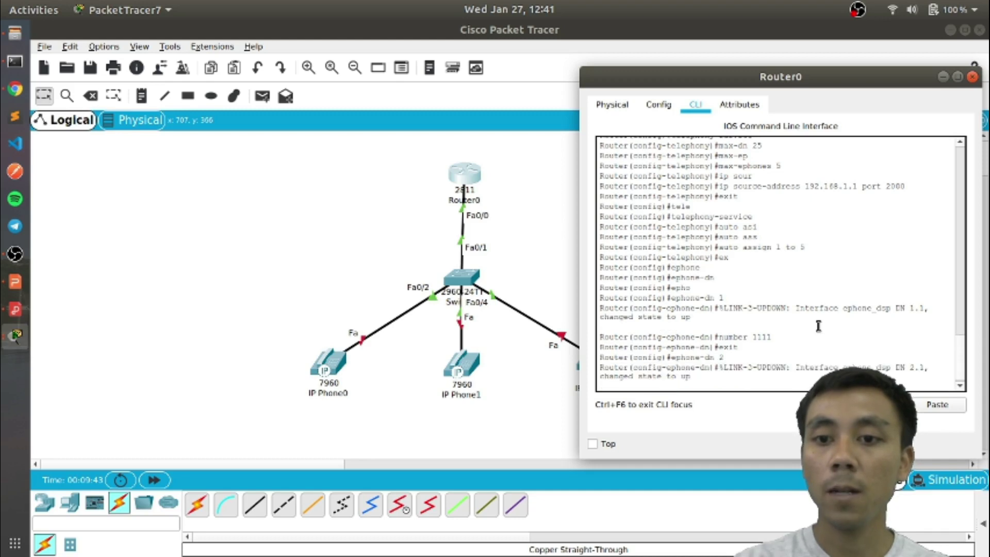
{"action": "key", "text": "Return"}
{"action": "type", "text": "number 222"}
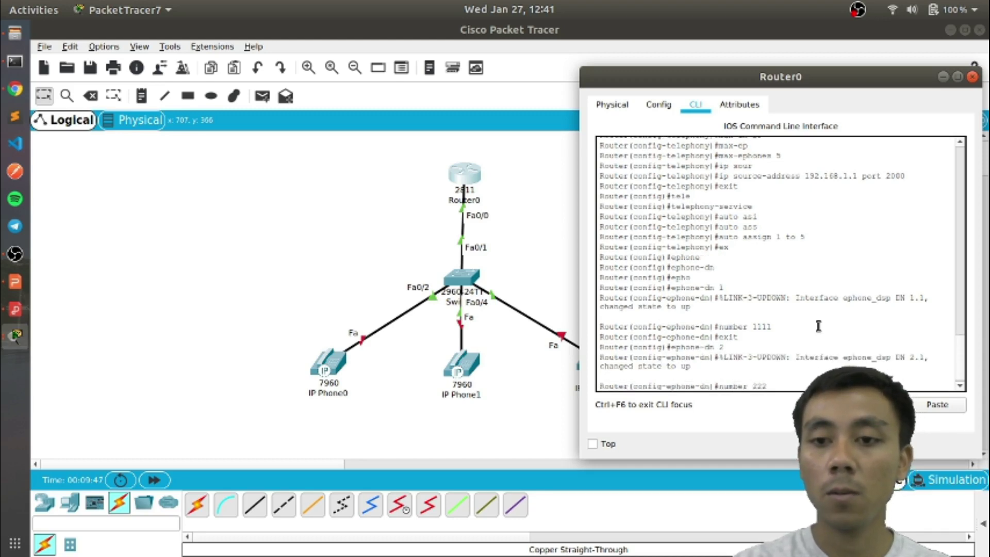
{"action": "type", "text": "2"}
{"action": "key", "text": "Return"}
{"action": "type", "text": "exit"}
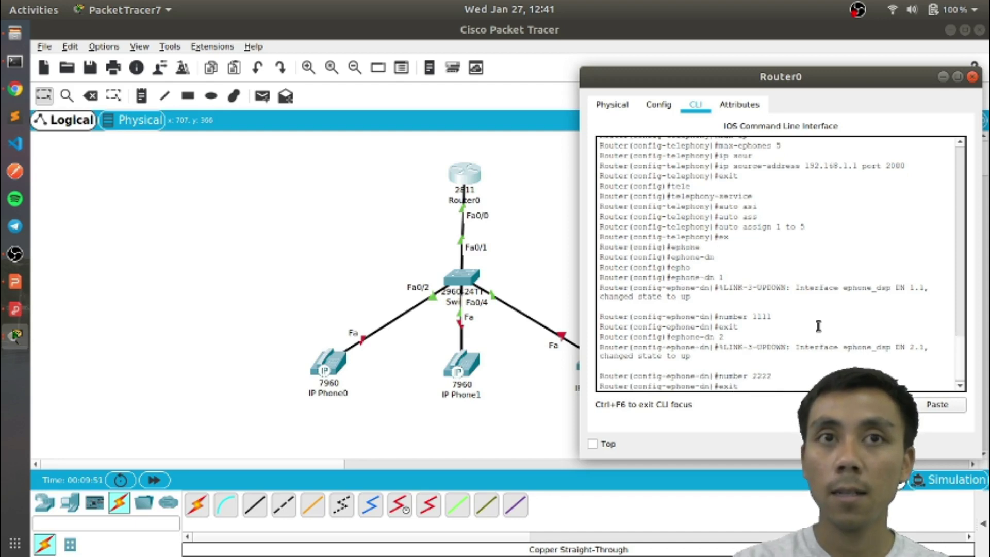
{"action": "key", "text": "Return"}
Create ephone-dn 3 on Router0 with number 3333, exit to global configuration mode and close the router window
{"action": "type", "text": "ephone-d"}
{"action": "key", "text": "BackSpace"}
{"action": "type", "text": "dn"}
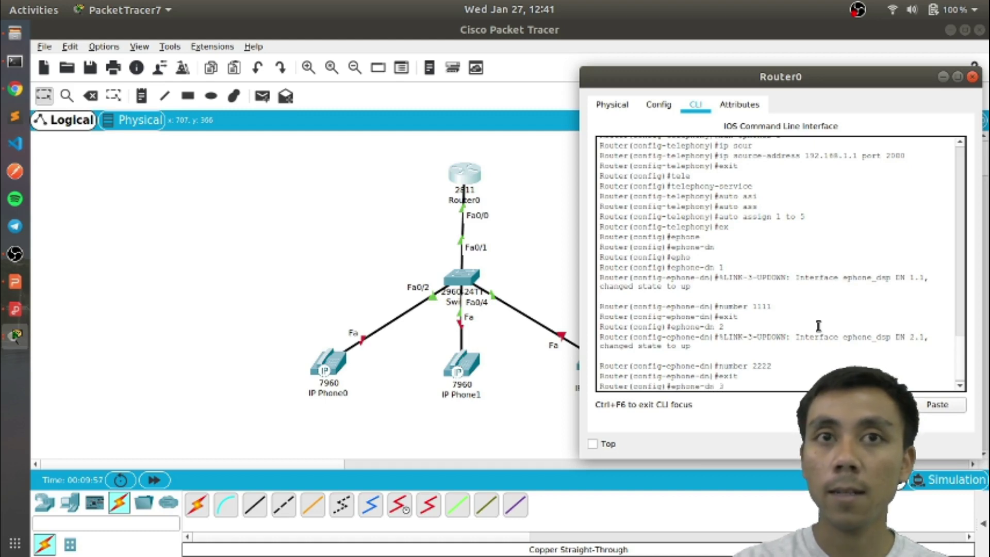
{"action": "type", "text": " 3"}
{"action": "key", "text": "Return"}
{"action": "key", "text": "Return"}
{"action": "type", "text": "number 3"}
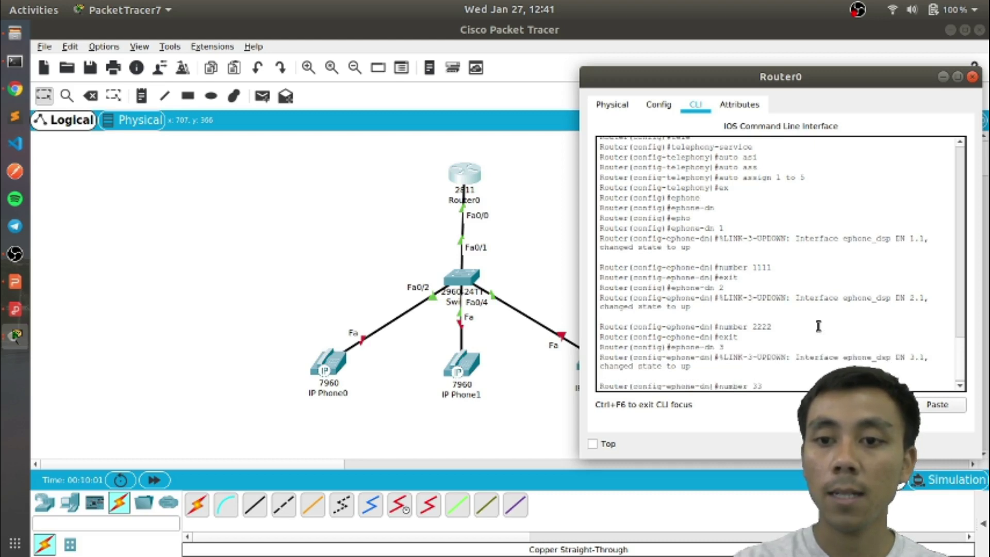
{"action": "key", "text": "Return"}
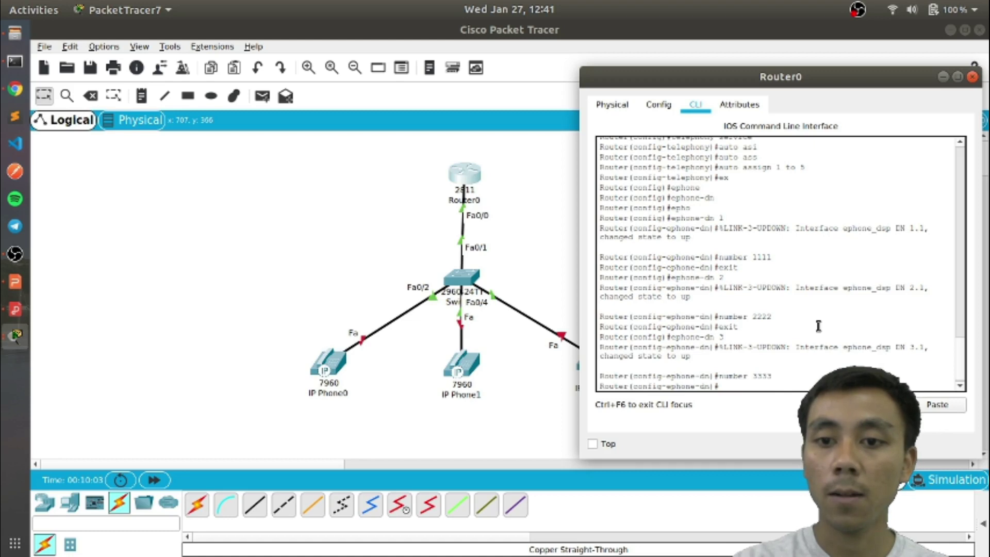
{"action": "type", "text": "exit"}
{"action": "key", "text": "Return"}
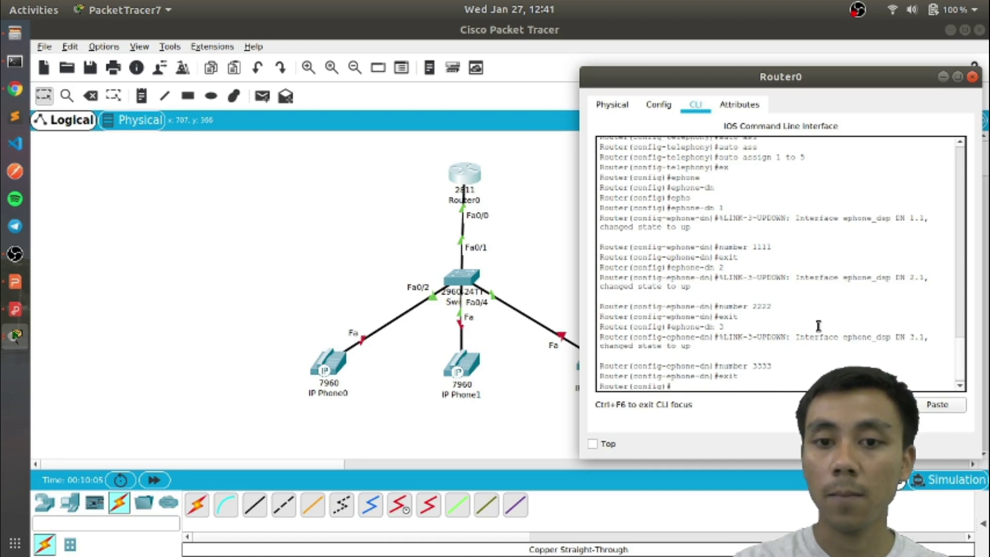
{"action": "left_click_drag", "start_coordinate": [784, 76], "coordinate": [624, 117]}
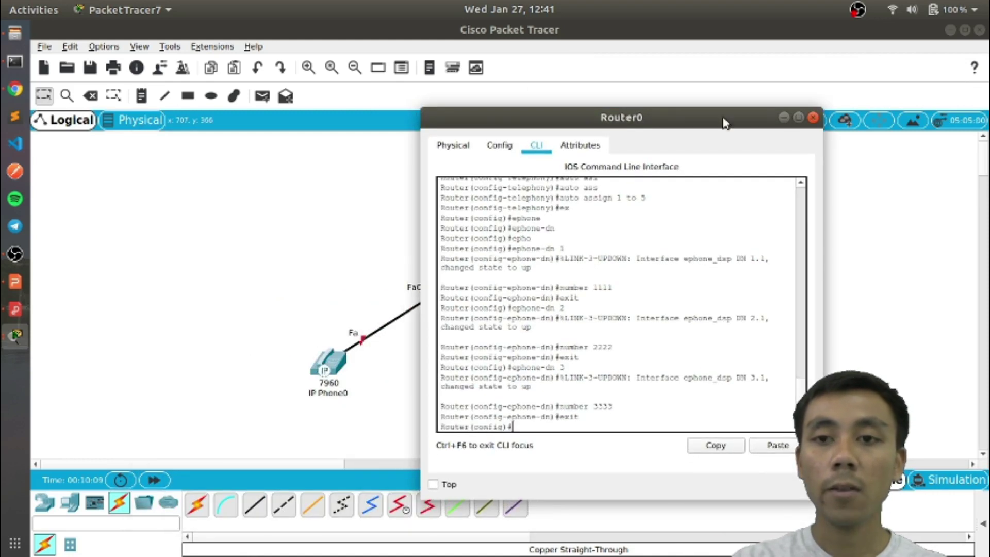
{"action": "left_click", "coordinate": [813, 118]}
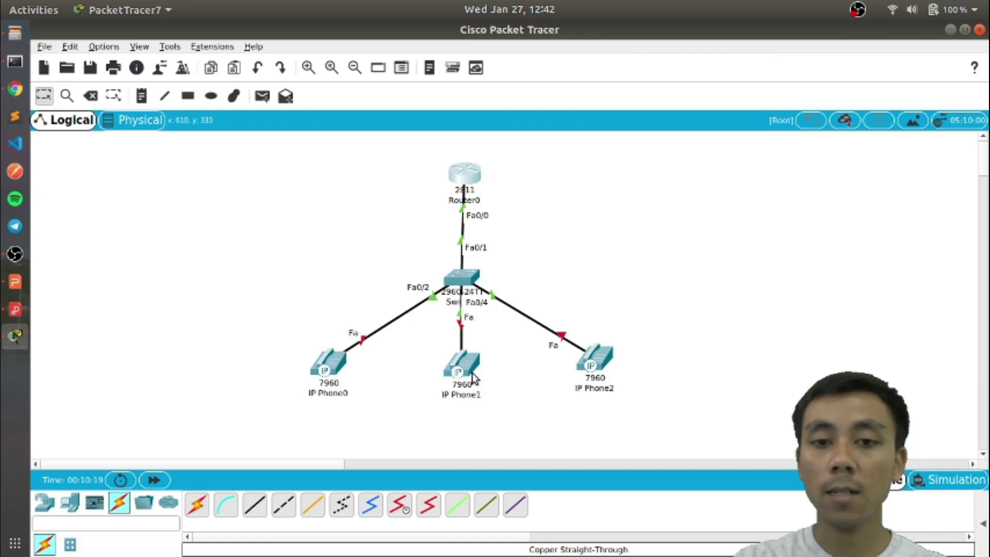
Open IP Phone0 and try to display its handset GUI
{"action": "left_click", "coordinate": [322, 370]}
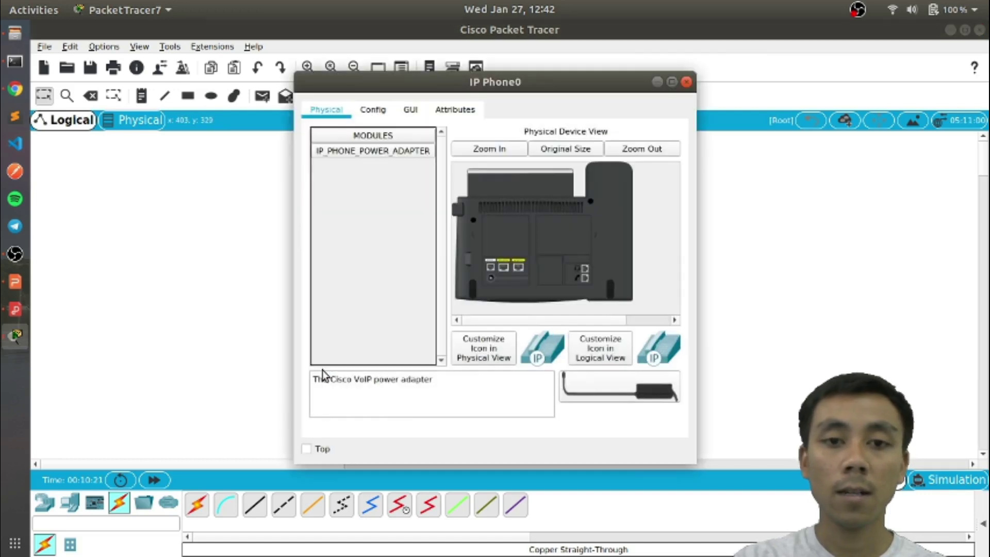
{"action": "left_click_drag", "start_coordinate": [522, 83], "coordinate": [364, 92]}
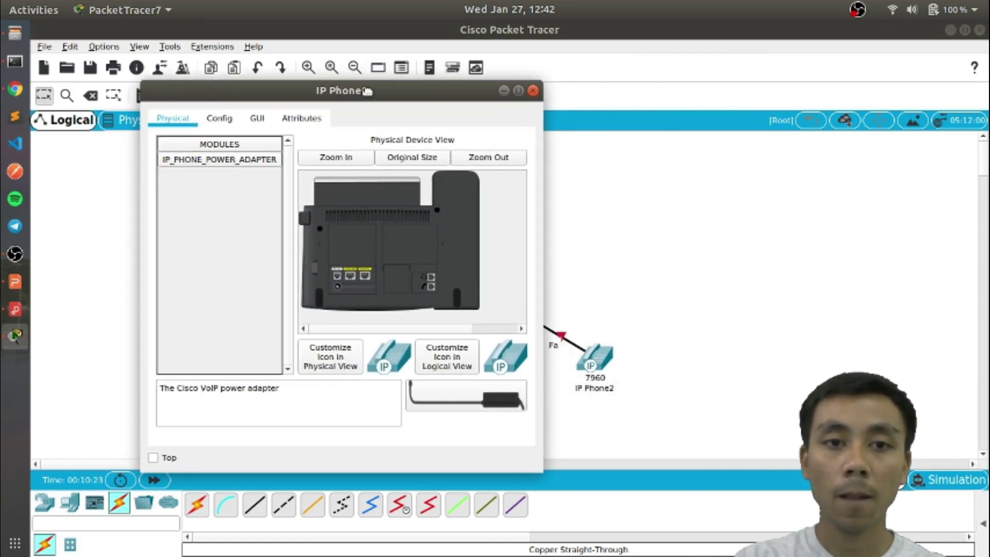
{"action": "left_click", "coordinate": [251, 120]}
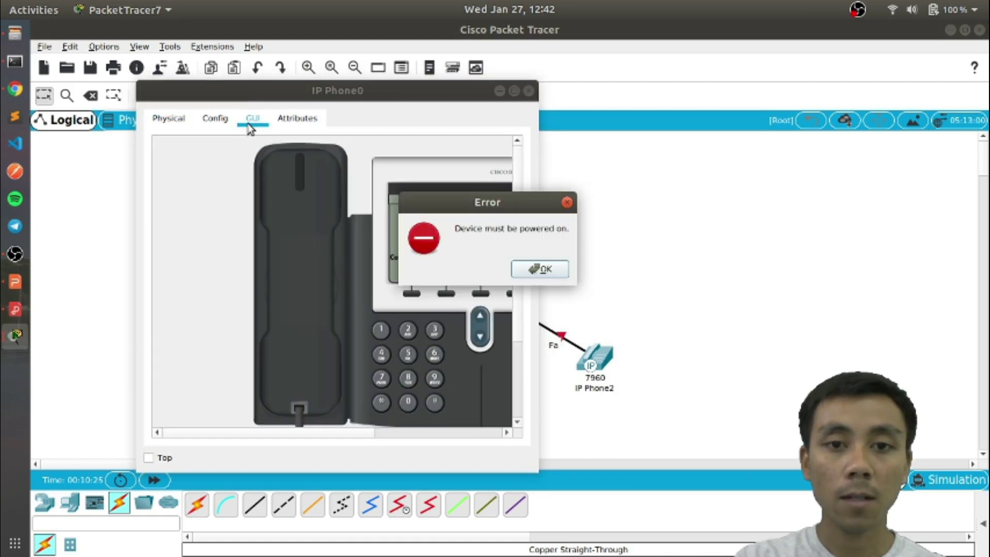
{"action": "left_click", "coordinate": [556, 271]}
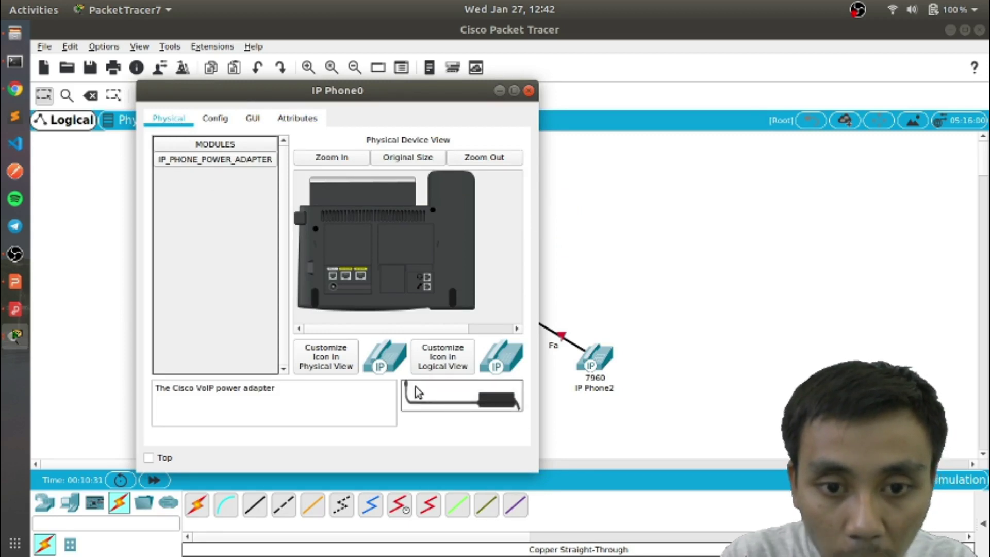
Connect the IP phone power adapter to the power port of IP Phone0 and close its window
{"action": "left_click_drag", "start_coordinate": [411, 387], "coordinate": [334, 286]}
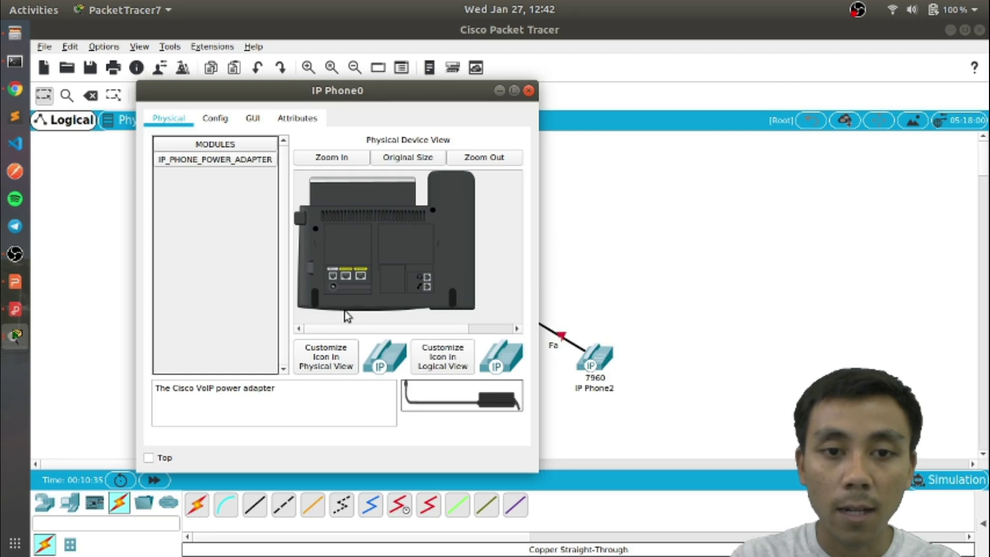
{"action": "left_click_drag", "start_coordinate": [411, 386], "coordinate": [335, 290]}
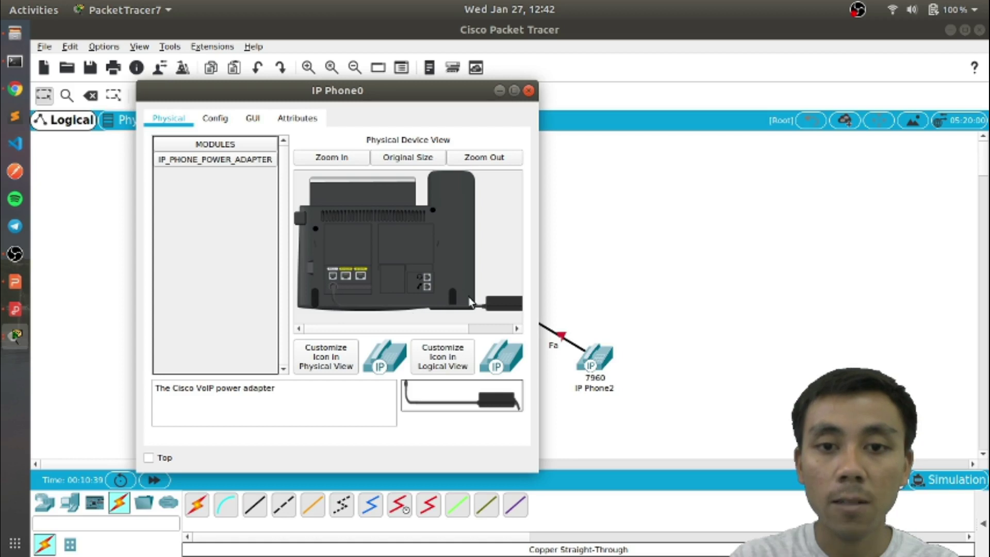
{"action": "left_click", "coordinate": [529, 93]}
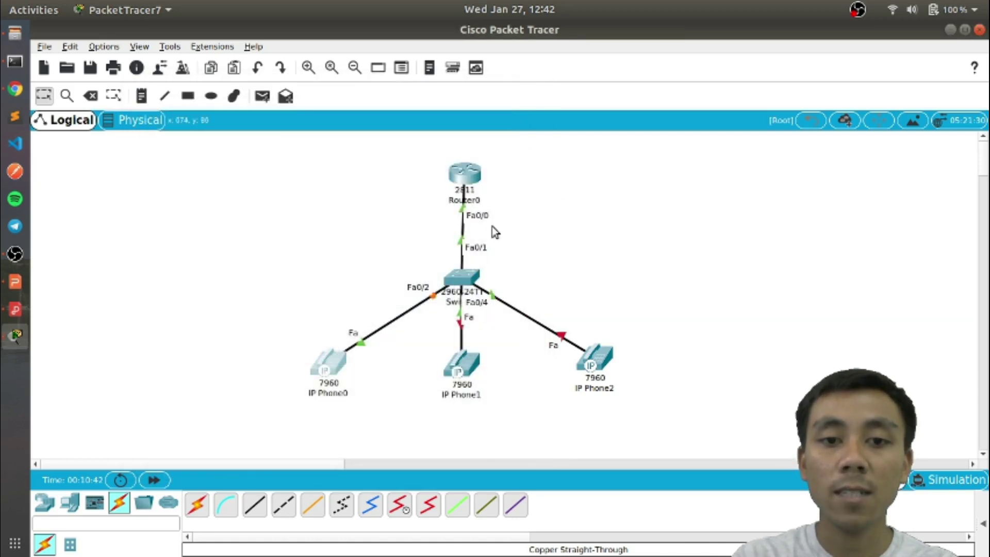
Connect the IP phone power adapter to IP Phone1's power port and close its window
{"action": "left_click", "coordinate": [465, 364]}
{"action": "left_click_drag", "start_coordinate": [565, 384], "coordinate": [493, 280]}
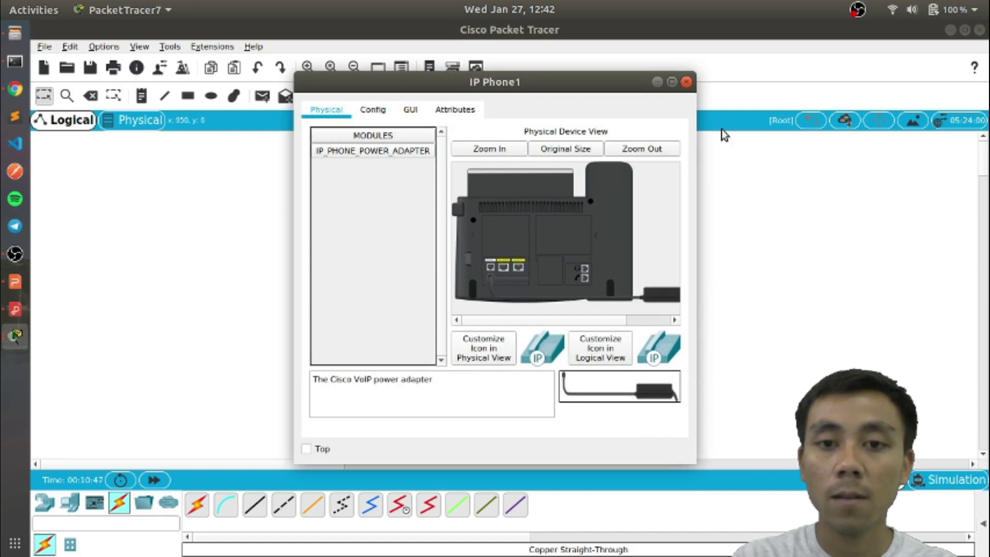
{"action": "left_click", "coordinate": [689, 85]}
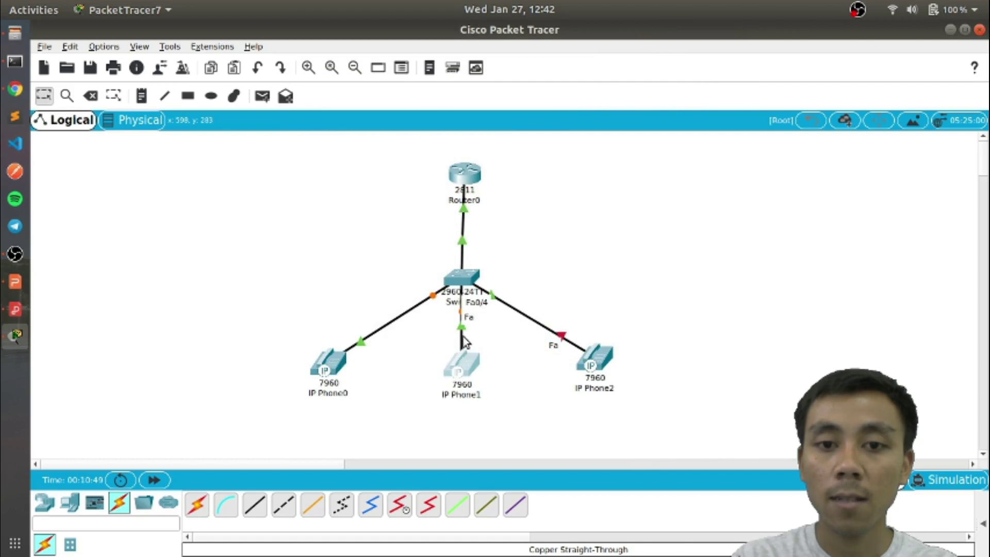
Connect the IP phone power adapter to IP Phone2's power port and close its window
{"action": "left_click", "coordinate": [598, 359]}
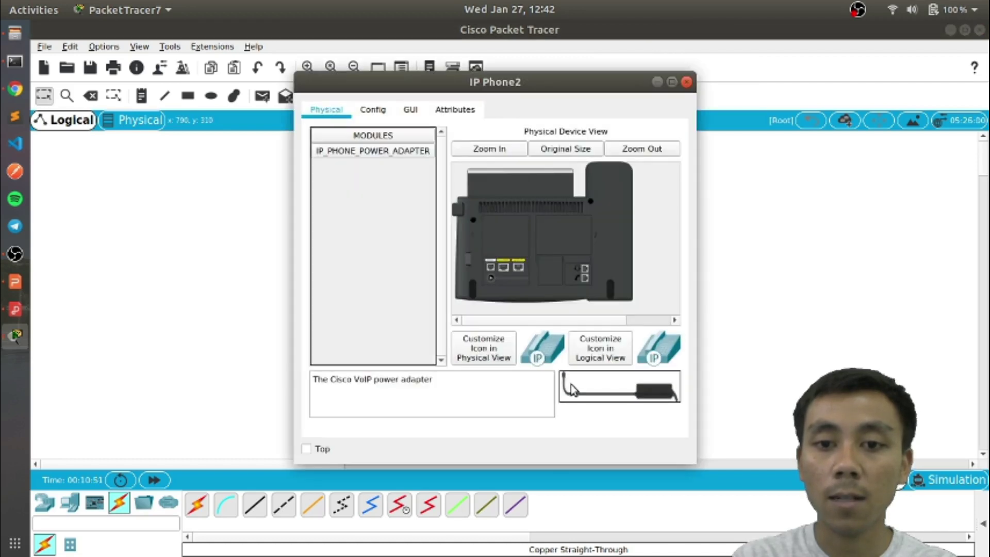
{"action": "left_click_drag", "start_coordinate": [565, 382], "coordinate": [490, 277]}
{"action": "left_click_drag", "start_coordinate": [603, 397], "coordinate": [494, 279]}
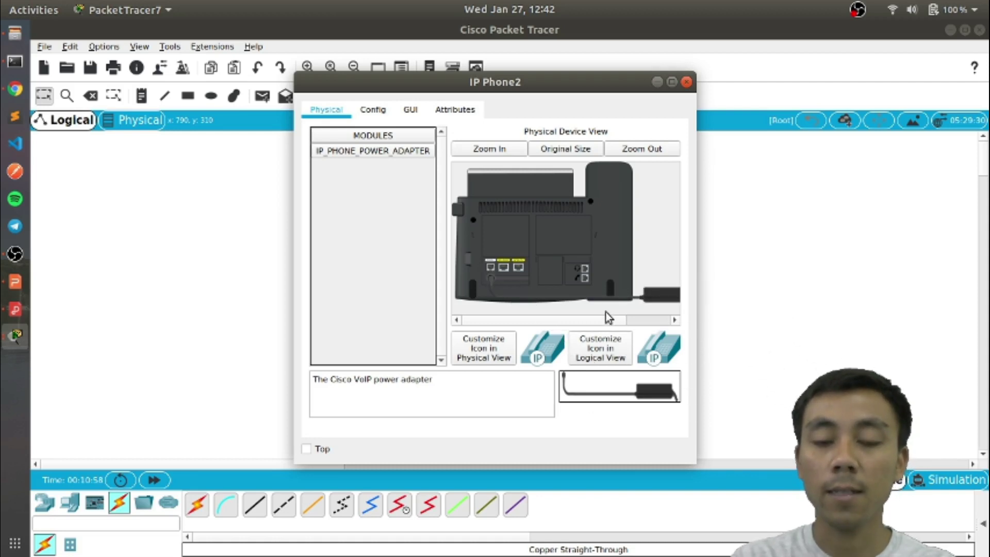
{"action": "left_click", "coordinate": [686, 82]}
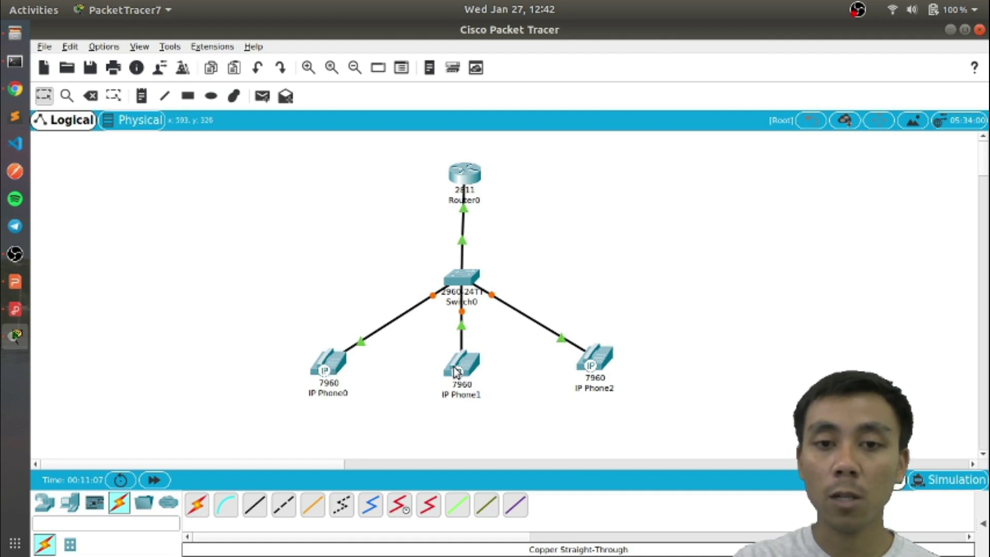
Check the handset GUI display of IP Phone0, IP Phone1 and IP Phone2 in turn
{"action": "mouse_move", "coordinate": [458, 376]}
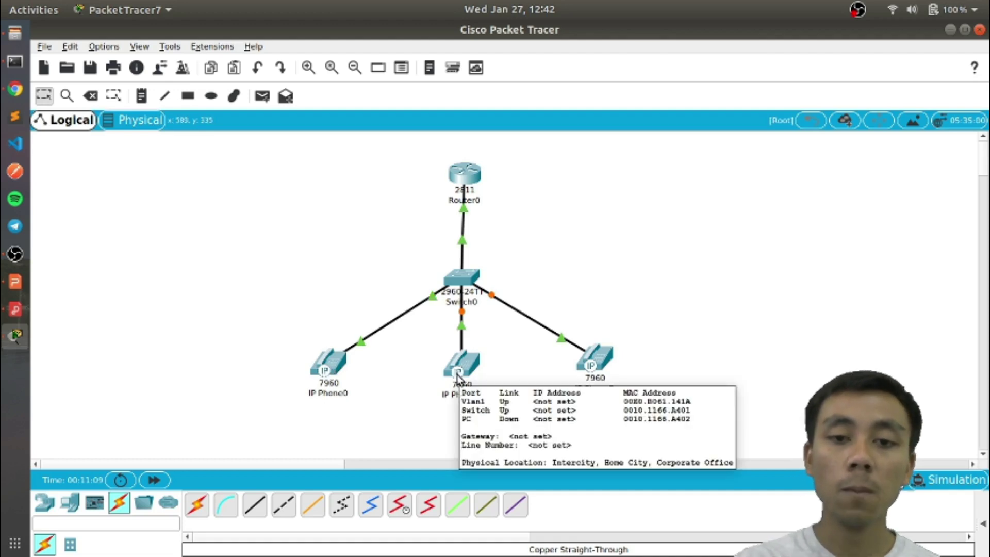
{"action": "left_click", "coordinate": [338, 364]}
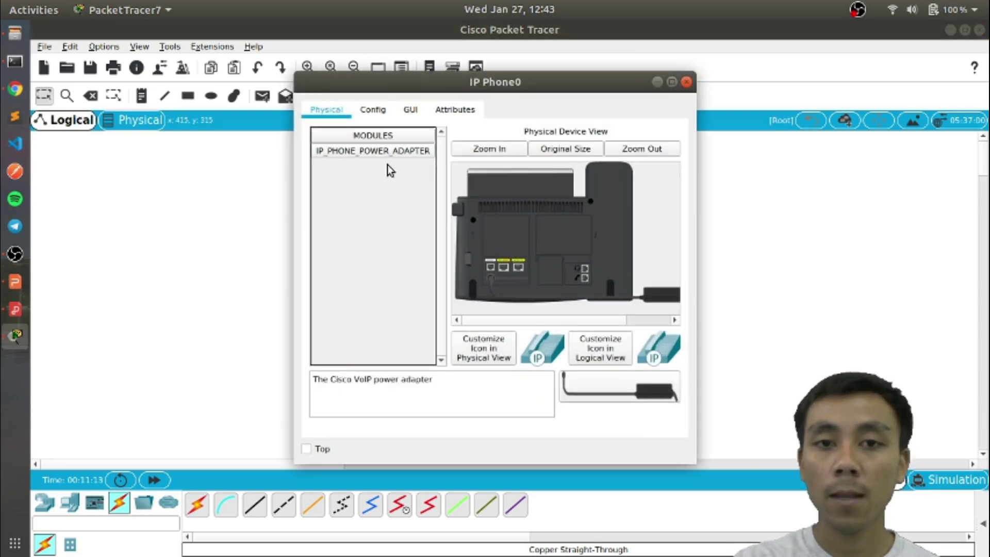
{"action": "left_click", "coordinate": [408, 111]}
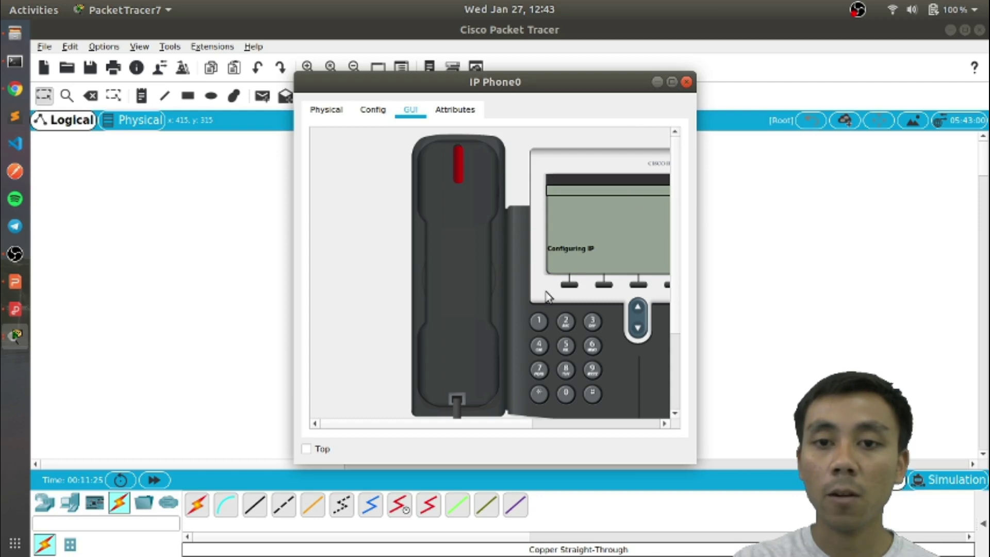
{"action": "left_click", "coordinate": [687, 82]}
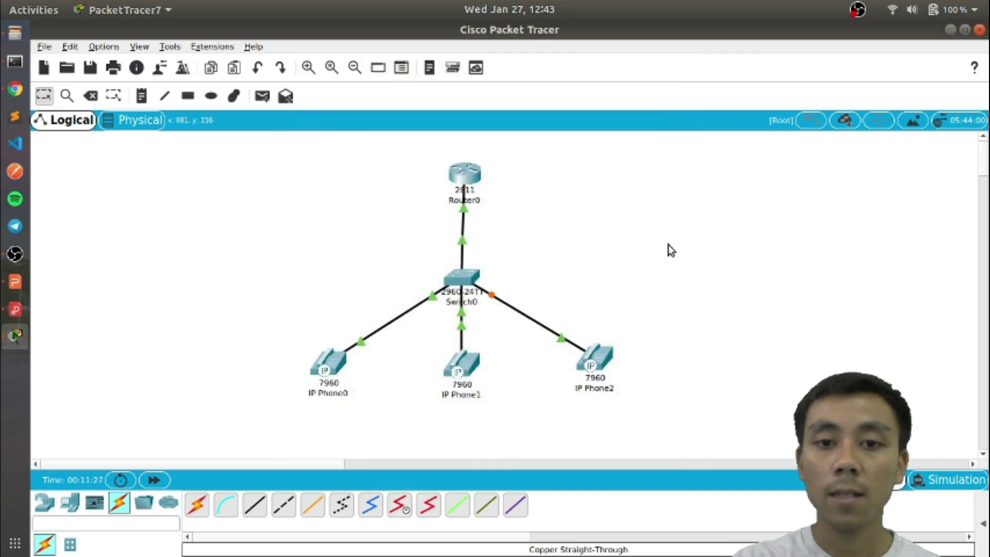
{"action": "left_click", "coordinate": [466, 367]}
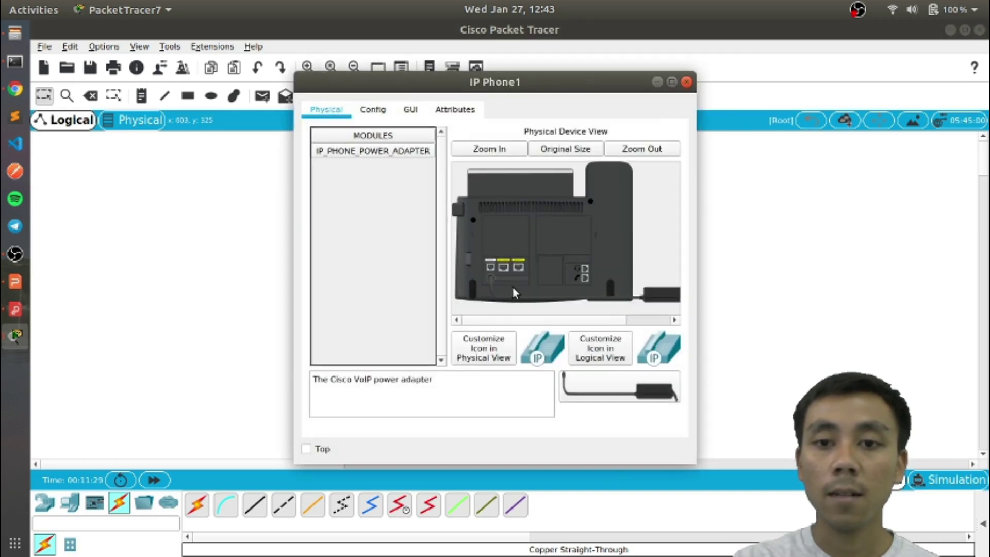
{"action": "left_click", "coordinate": [411, 111]}
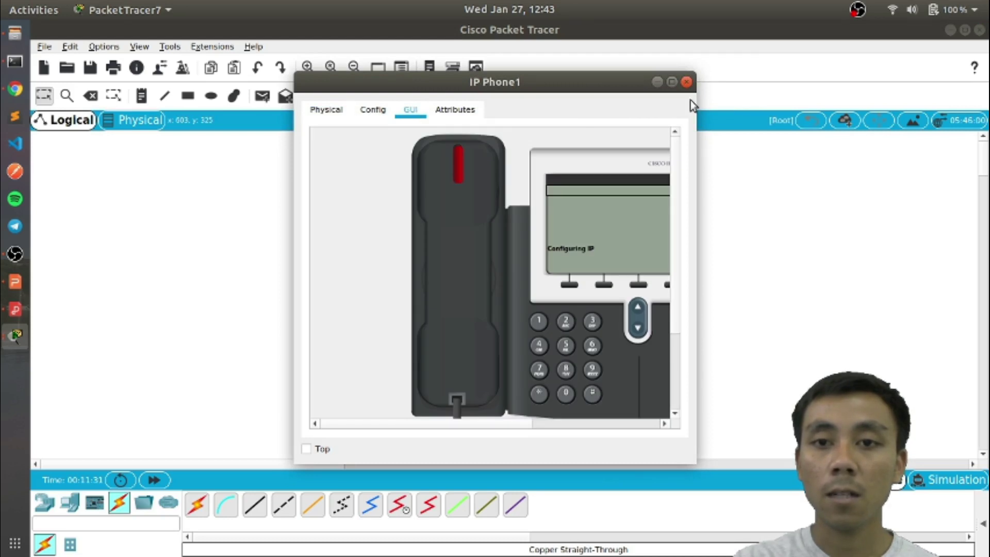
{"action": "left_click", "coordinate": [687, 83]}
{"action": "left_click", "coordinate": [610, 361]}
{"action": "left_click", "coordinate": [411, 110]}
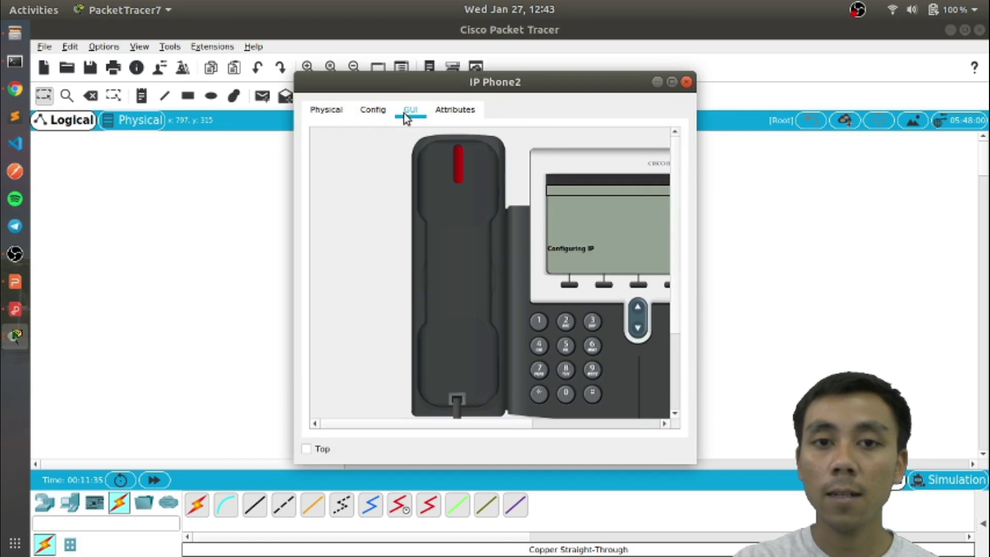
{"action": "left_click", "coordinate": [687, 82]}
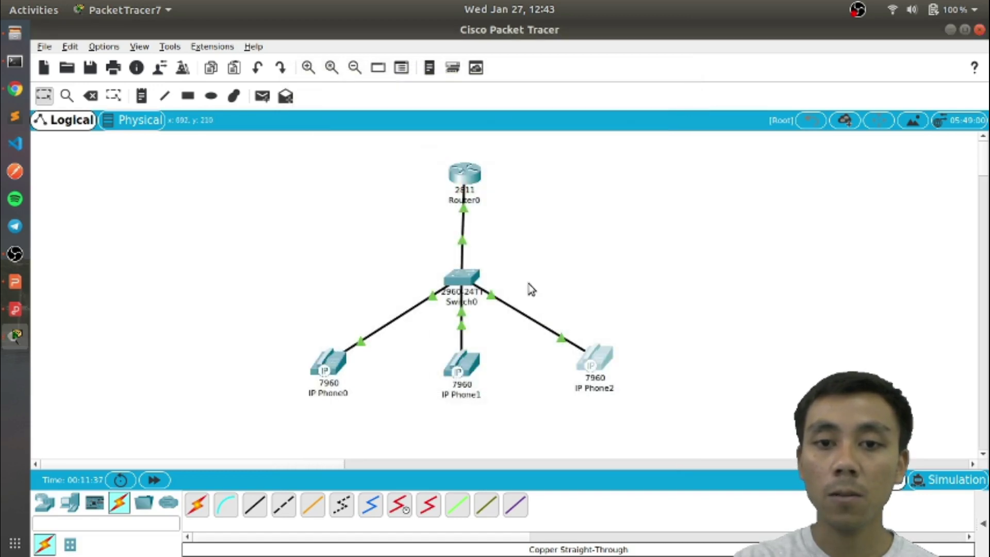
{"action": "left_click", "coordinate": [332, 362]}
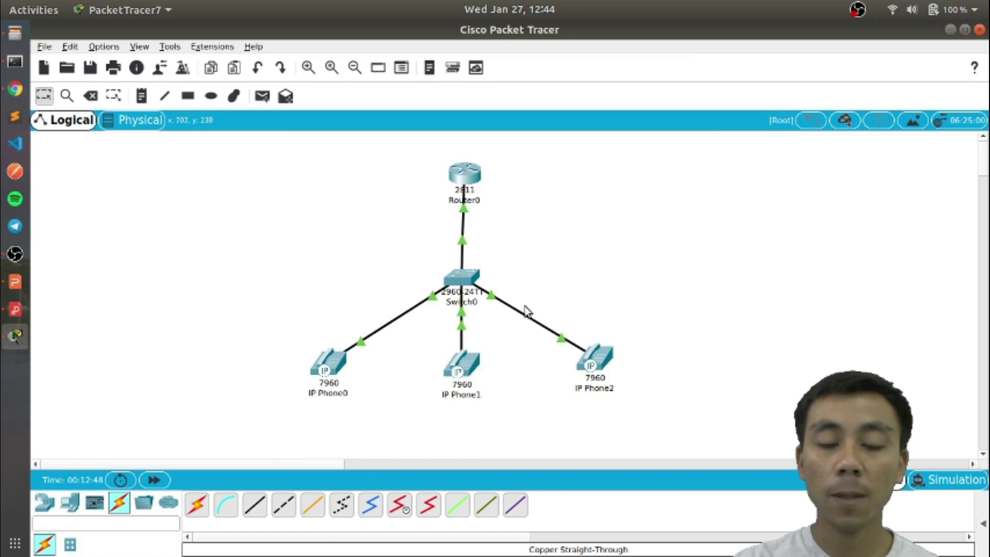
{"action": "left_click_drag", "start_coordinate": [243, 308], "coordinate": [376, 418]}
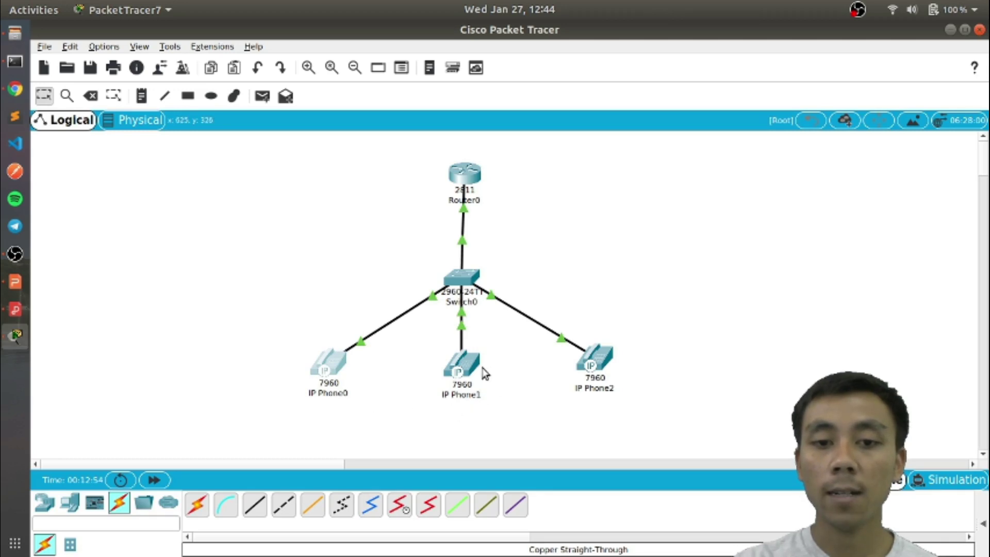
{"action": "left_click_drag", "start_coordinate": [426, 328], "coordinate": [513, 420]}
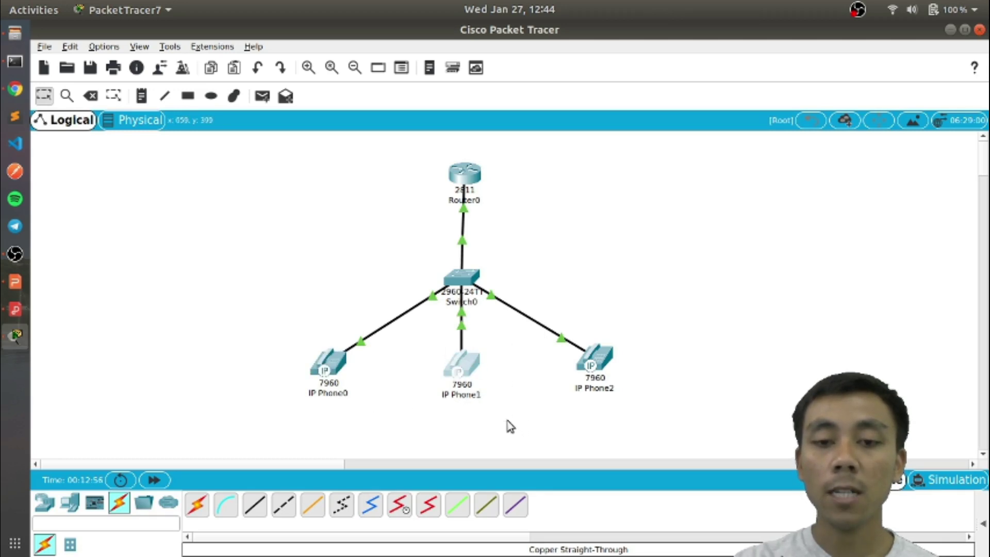
Open IP Phone0's handset GUI, lift the handset and dial 2222
{"action": "left_click", "coordinate": [330, 364]}
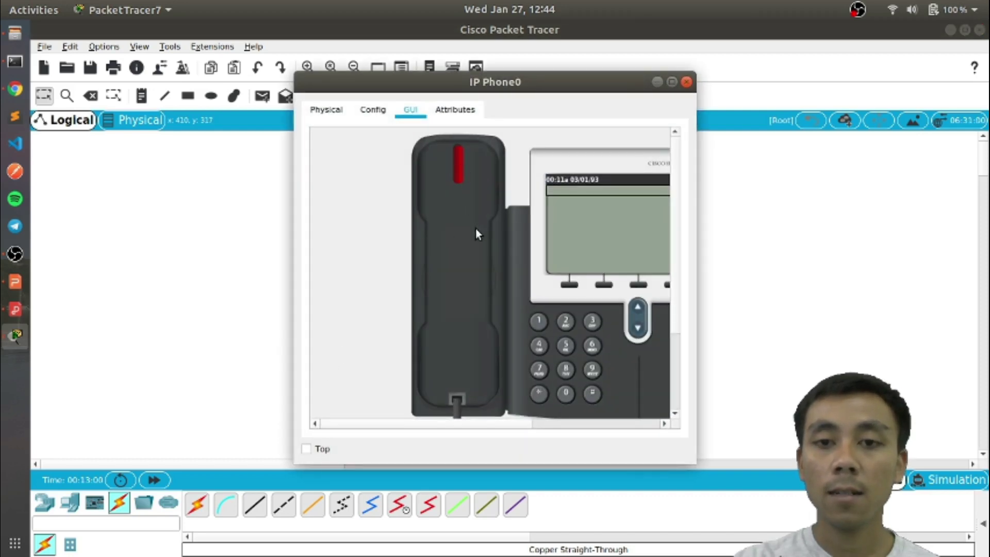
{"action": "left_click", "coordinate": [465, 195]}
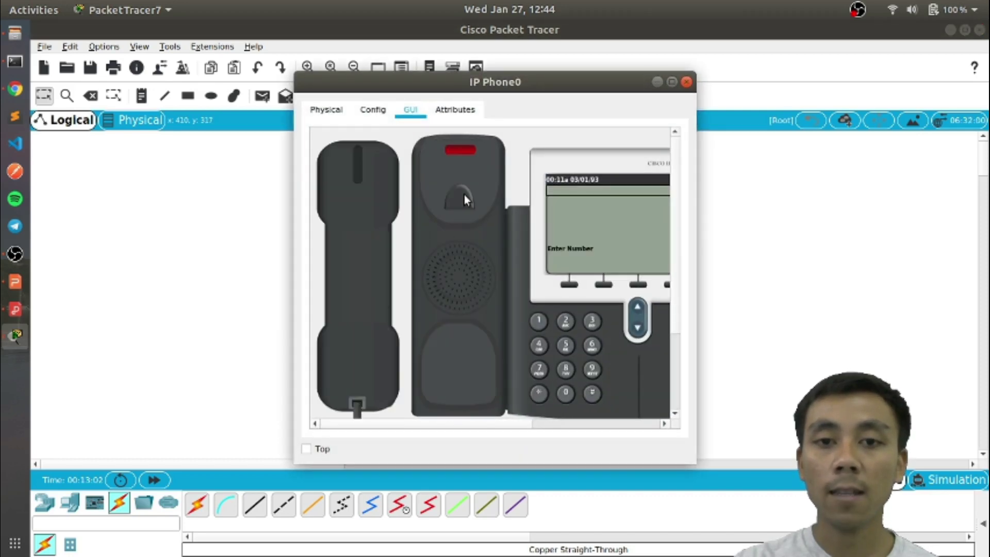
{"action": "left_click", "coordinate": [565, 321]}
{"action": "left_click", "coordinate": [565, 322]}
{"action": "left_click", "coordinate": [566, 322]}
{"action": "left_click", "coordinate": [566, 322]}
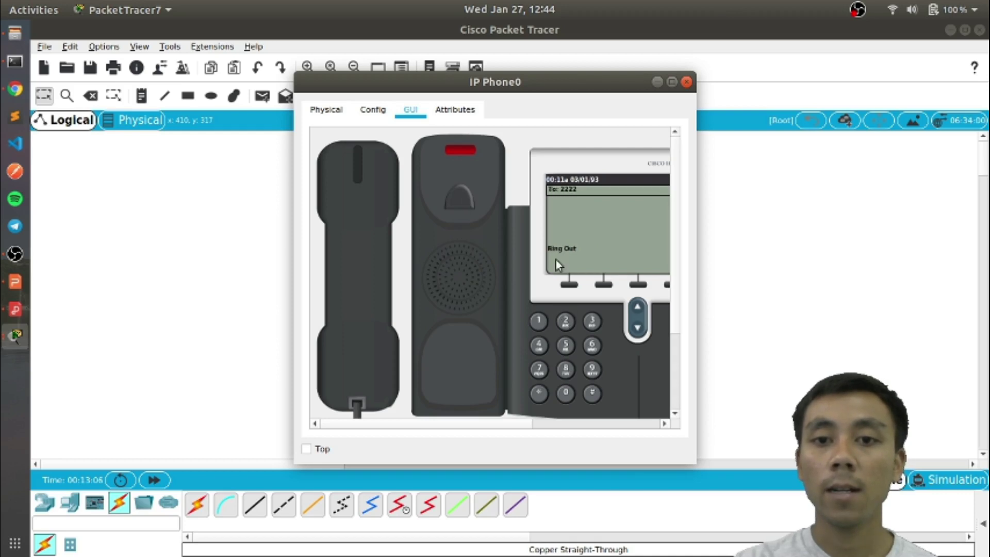
Set the IP Phone0 window aside and answer the incoming call by lifting IP Phone1's handset
{"action": "left_click_drag", "start_coordinate": [506, 84], "coordinate": [760, 100]}
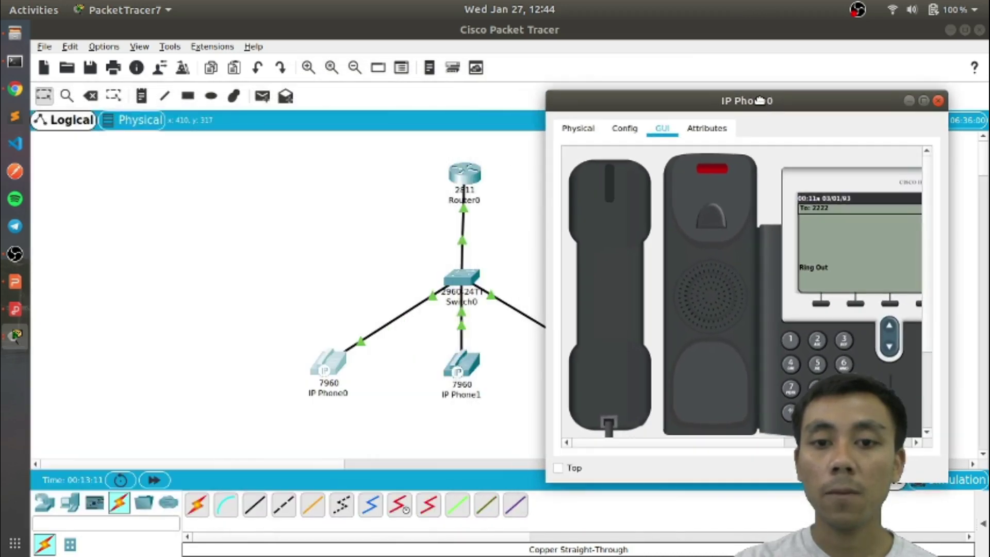
{"action": "left_click", "coordinate": [462, 371]}
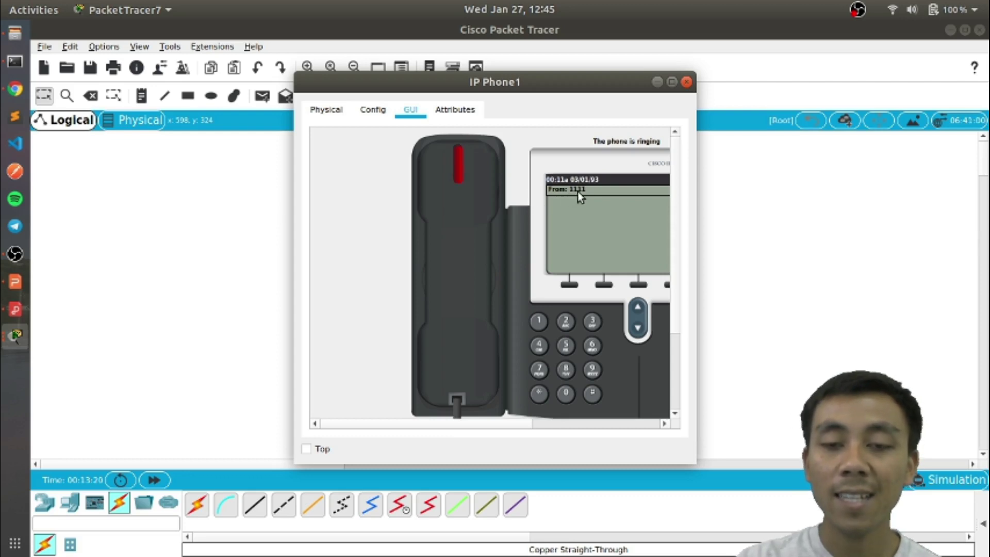
{"action": "left_click", "coordinate": [469, 210]}
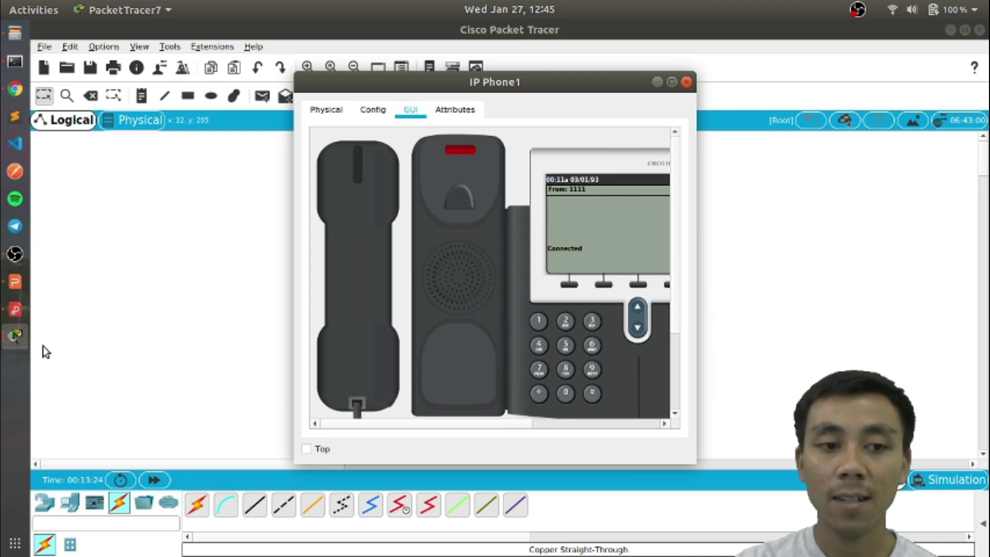
Bring back the IP Phone0 window and arrange it side by side with the IP Phone1 window
{"action": "left_click", "coordinate": [8, 347]}
{"action": "left_click", "coordinate": [161, 191]}
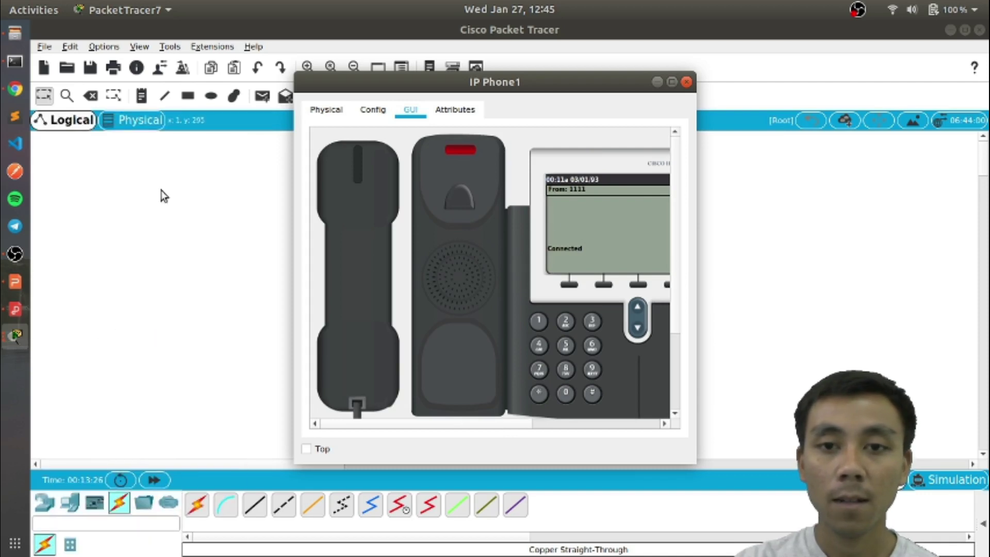
{"action": "left_click", "coordinate": [15, 336]}
{"action": "left_click", "coordinate": [137, 453]}
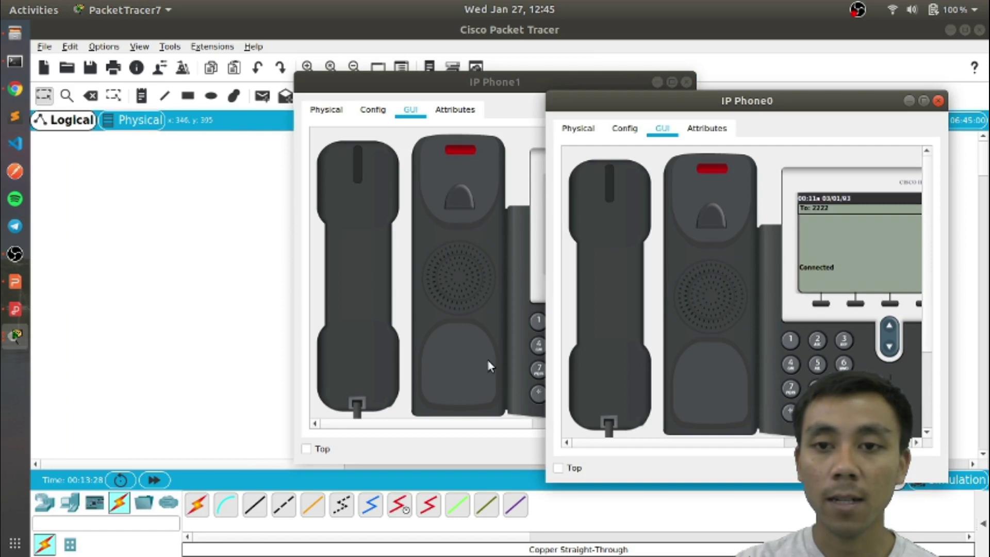
{"action": "left_click_drag", "start_coordinate": [491, 82], "coordinate": [315, 97]}
{"action": "left_click_drag", "start_coordinate": [632, 108], "coordinate": [135, 157]}
{"action": "left_click_drag", "start_coordinate": [265, 100], "coordinate": [705, 115]}
{"action": "left_click_drag", "start_coordinate": [319, 161], "coordinate": [354, 107]}
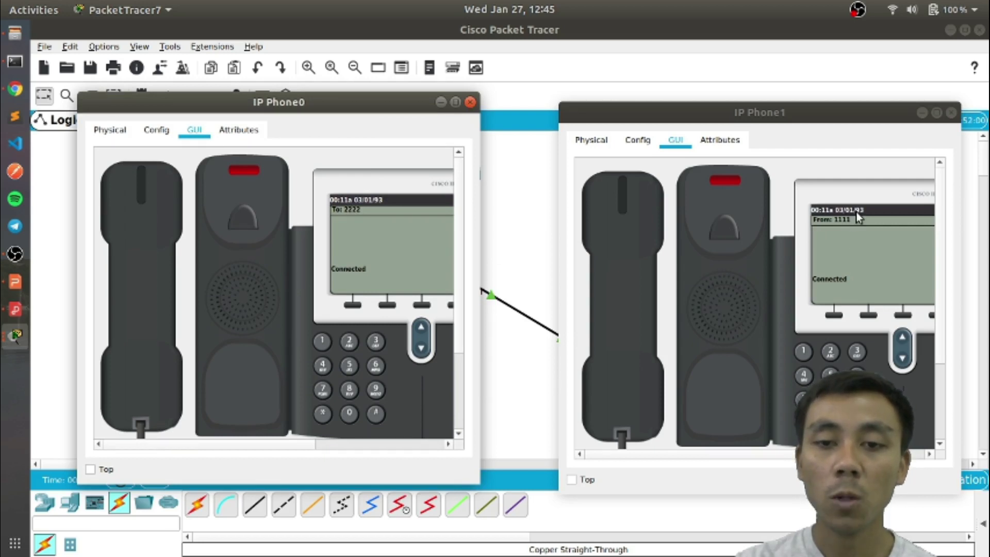
Hang up the call on IP Phone1 and close both phone windows
{"action": "left_click", "coordinate": [723, 227]}
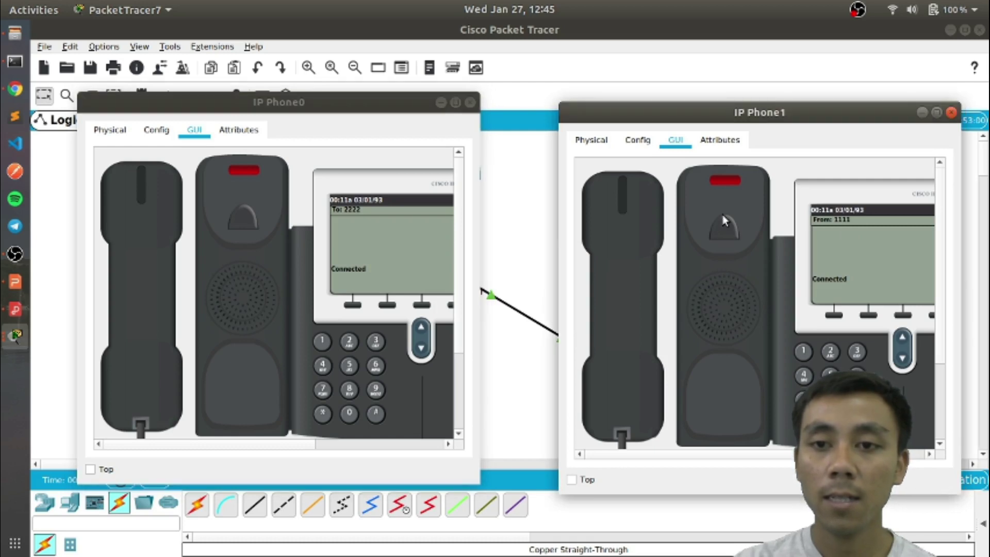
{"action": "left_click", "coordinate": [716, 192]}
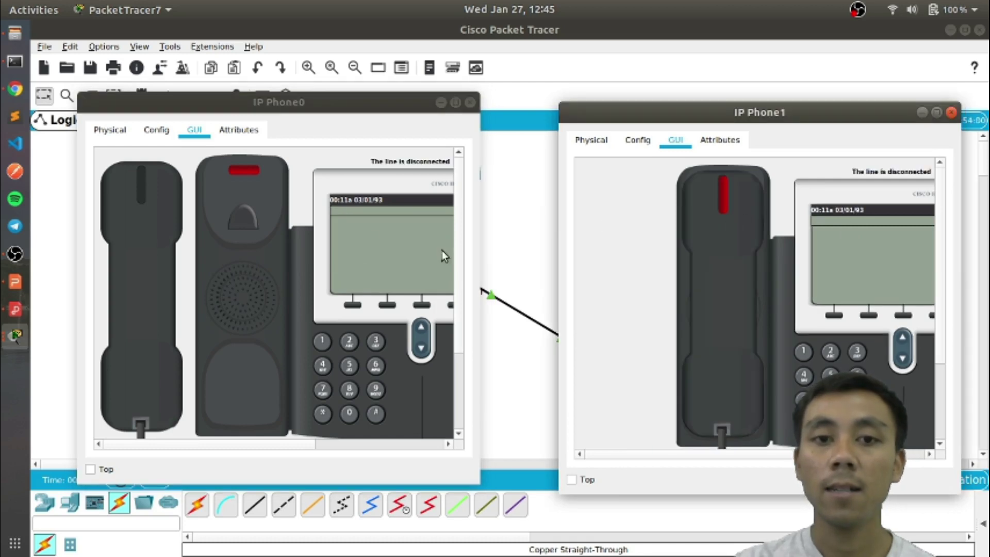
{"action": "left_click", "coordinate": [470, 102]}
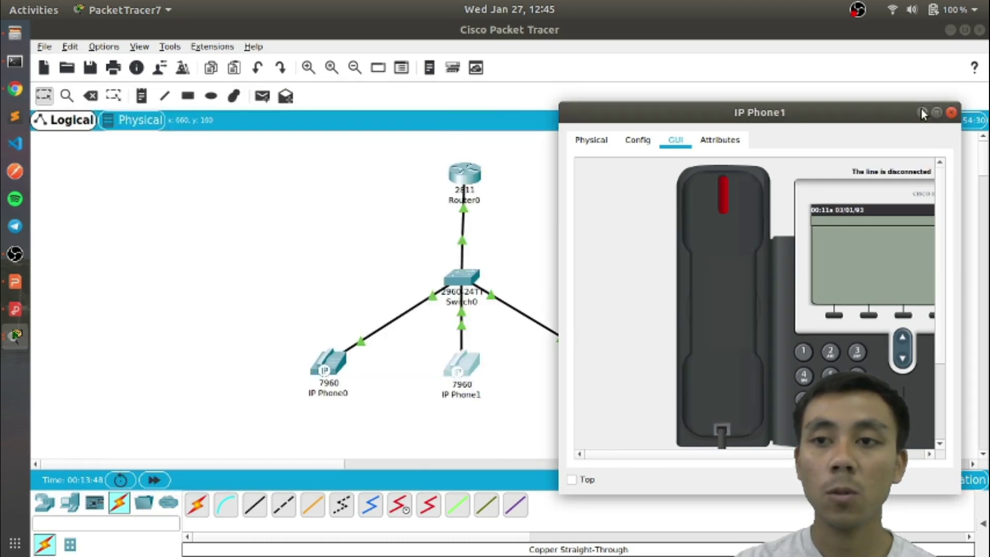
{"action": "left_click", "coordinate": [951, 113]}
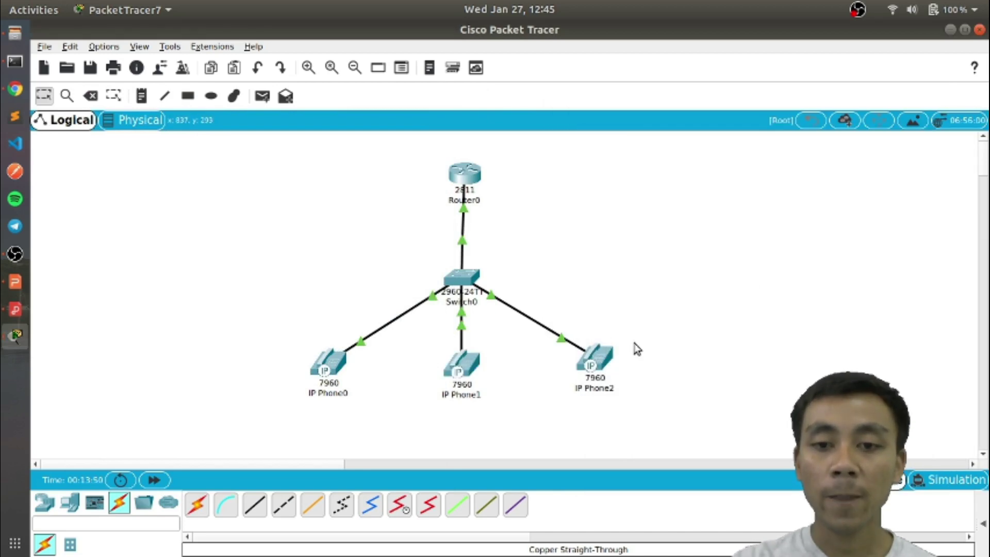
{"action": "left_click_drag", "start_coordinate": [562, 304], "coordinate": [669, 416]}
{"action": "left_click_drag", "start_coordinate": [275, 311], "coordinate": [393, 413]}
Open IP Phone2's handset GUI, lift the handset and dial 1111
{"action": "left_click", "coordinate": [601, 352]}
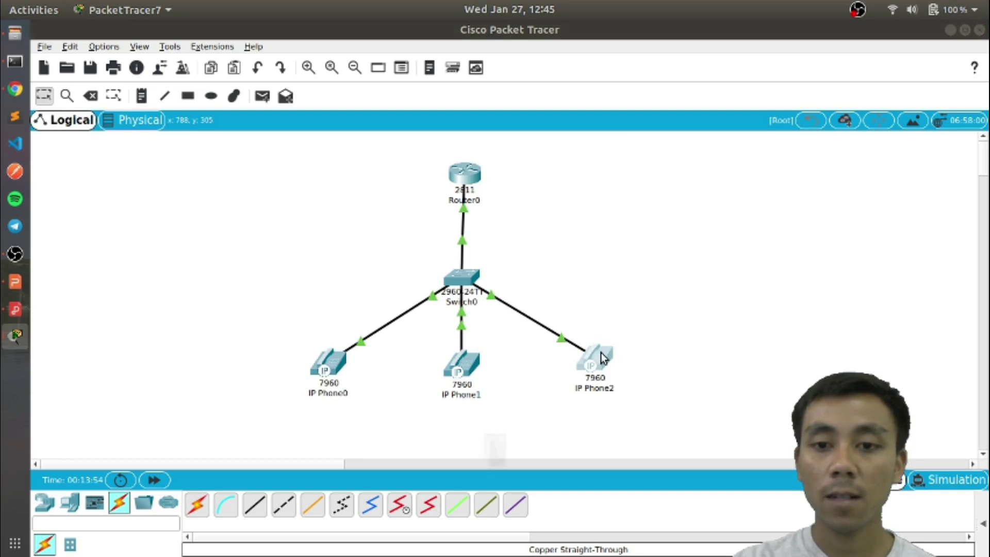
{"action": "left_click", "coordinate": [470, 196]}
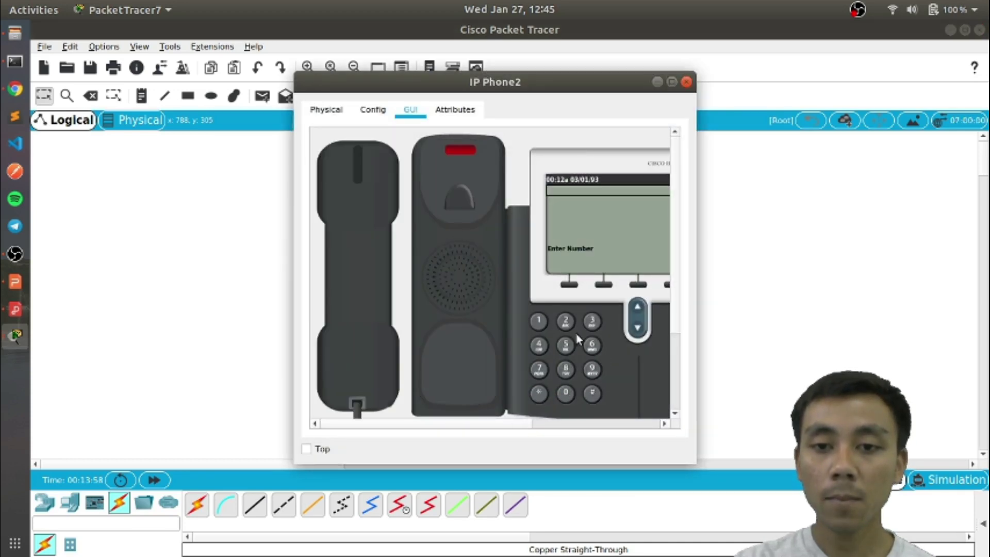
{"action": "left_click", "coordinate": [537, 323]}
{"action": "left_click", "coordinate": [538, 323]}
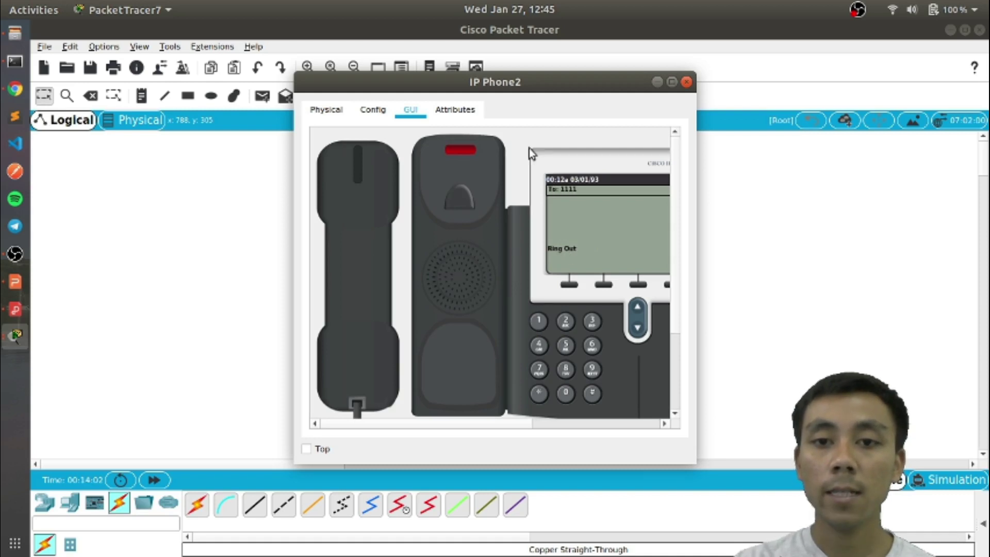
Set the IP Phone2 window aside and answer the incoming call by lifting IP Phone0's handset
{"action": "left_click_drag", "start_coordinate": [503, 83], "coordinate": [795, 66]}
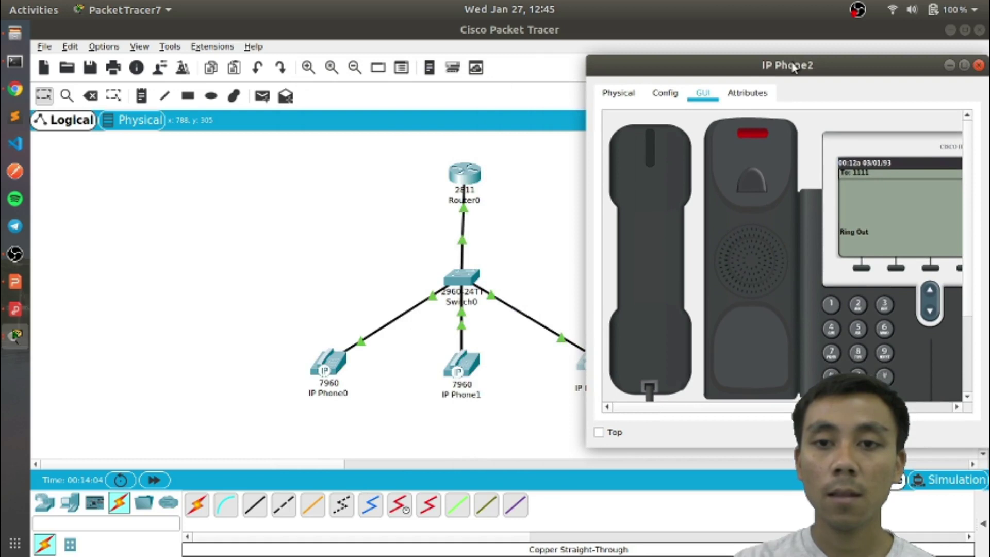
{"action": "left_click", "coordinate": [328, 365]}
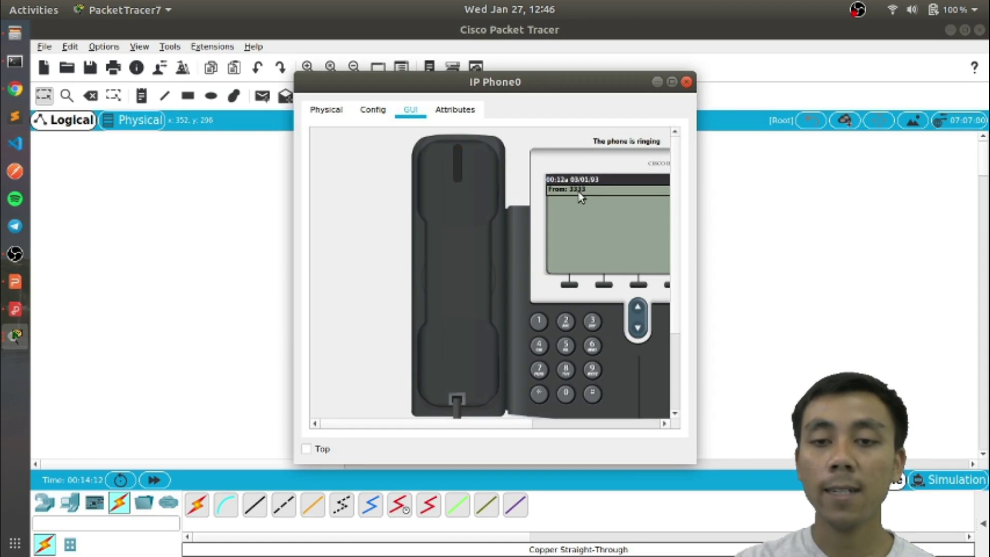
{"action": "left_click", "coordinate": [475, 201]}
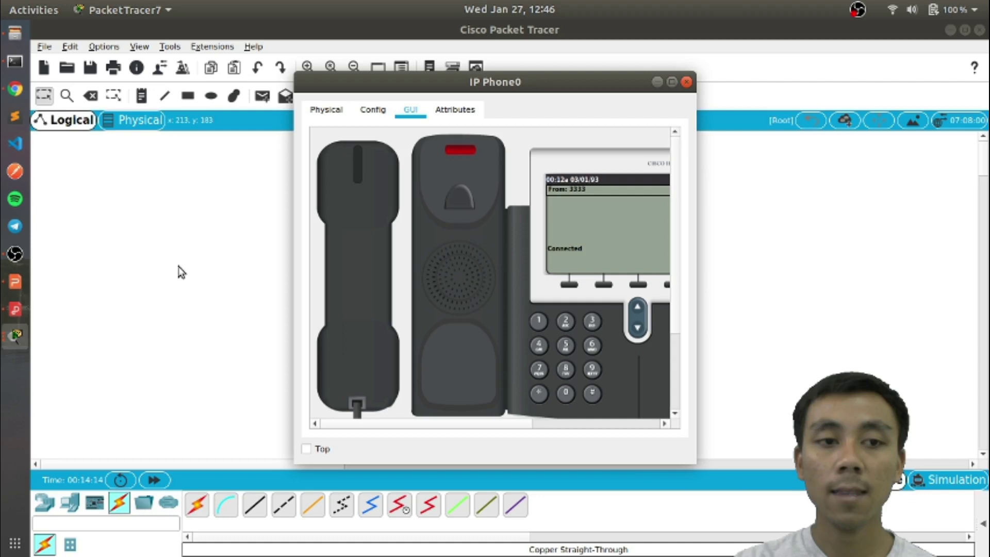
Bring back the IP Phone2 window, arrange it side by side with the IP Phone0 window, and close both phone windows
{"action": "left_click", "coordinate": [13, 342]}
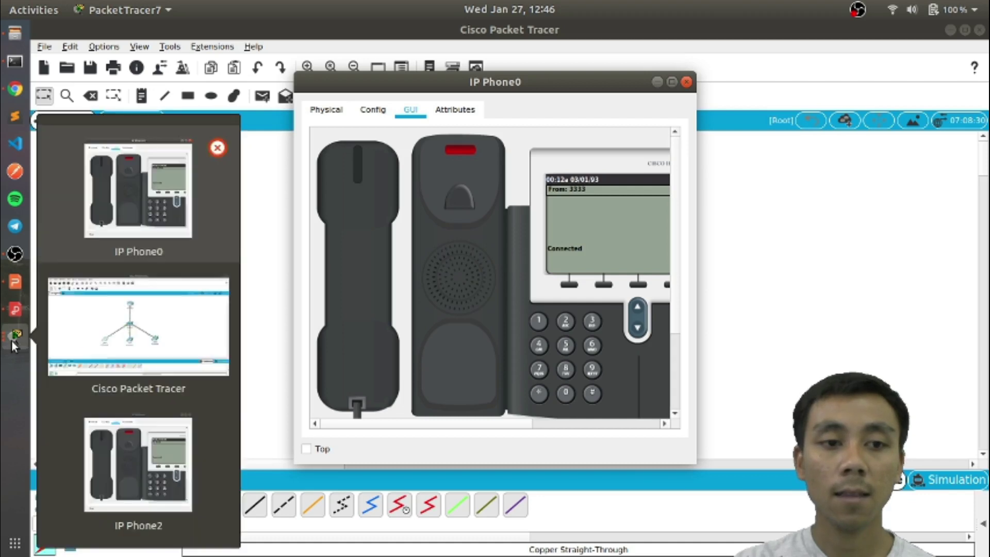
{"action": "left_click", "coordinate": [150, 191]}
{"action": "left_click", "coordinate": [2, 344]}
{"action": "left_click", "coordinate": [191, 457]}
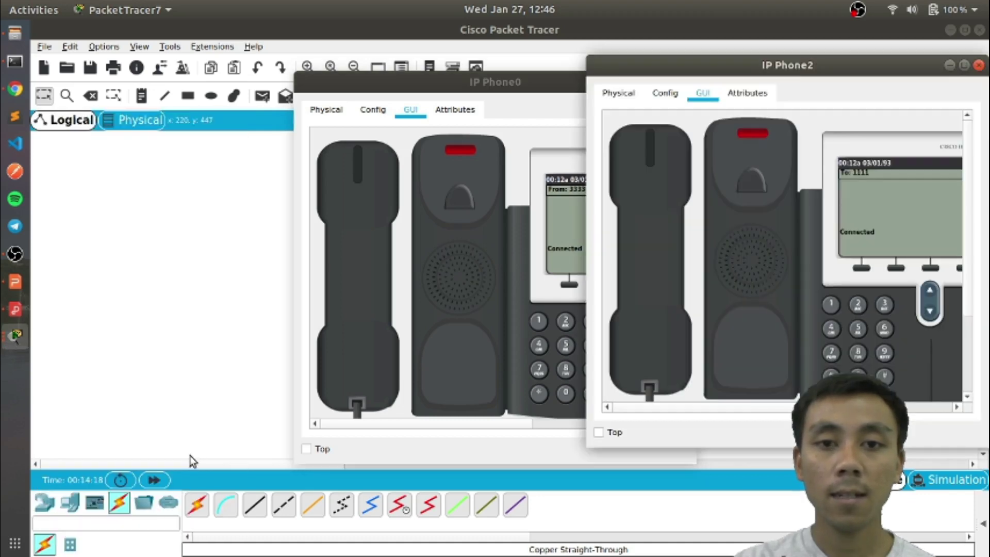
{"action": "left_click_drag", "start_coordinate": [444, 81], "coordinate": [279, 92]}
{"action": "left_click_drag", "start_coordinate": [659, 65], "coordinate": [607, 93]}
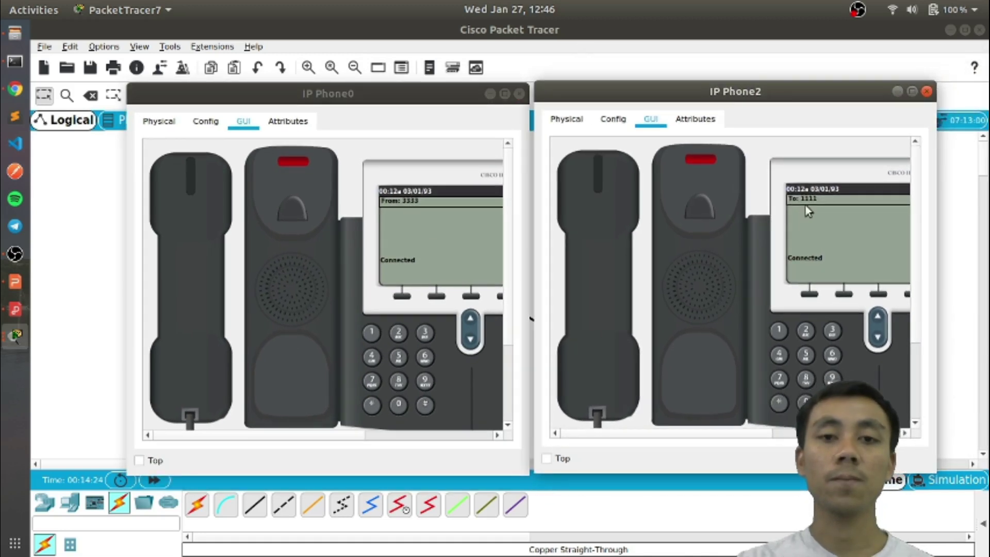
{"action": "left_click", "coordinate": [520, 93]}
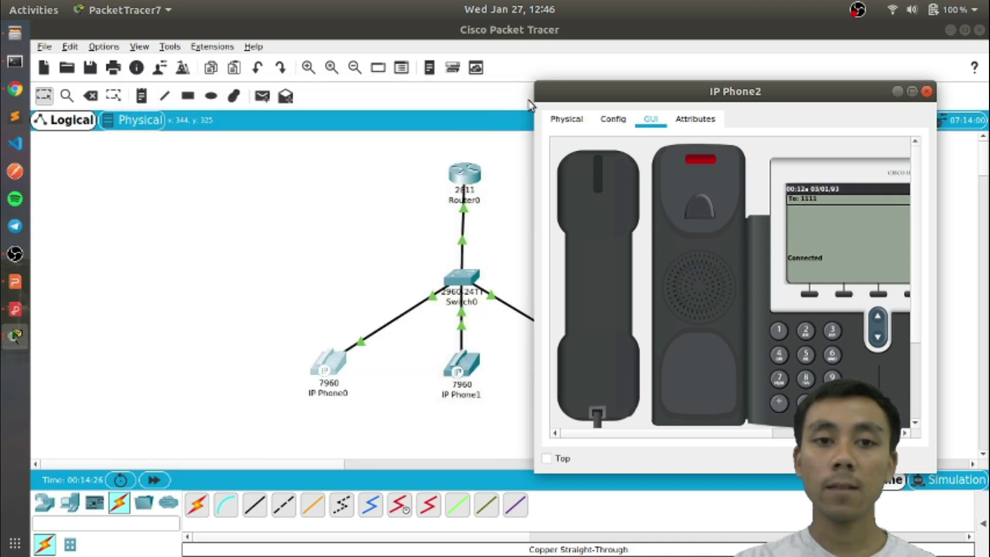
{"action": "left_click", "coordinate": [927, 91]}
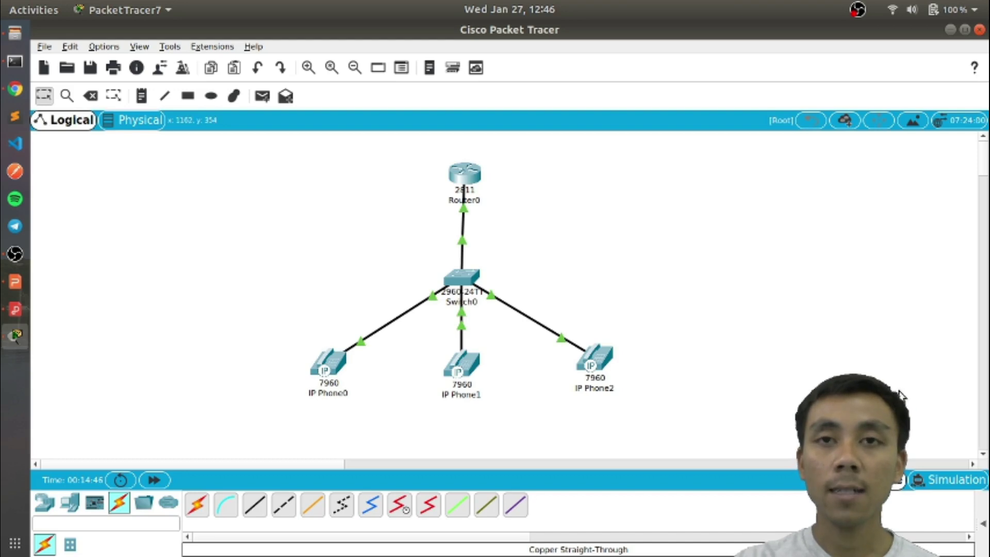
Switch to the VoIP configuration guide in WPS PDF, review its router, switch and directory-number steps, and return to Packet Tracer
{"action": "key", "text": "alt+Tab"}
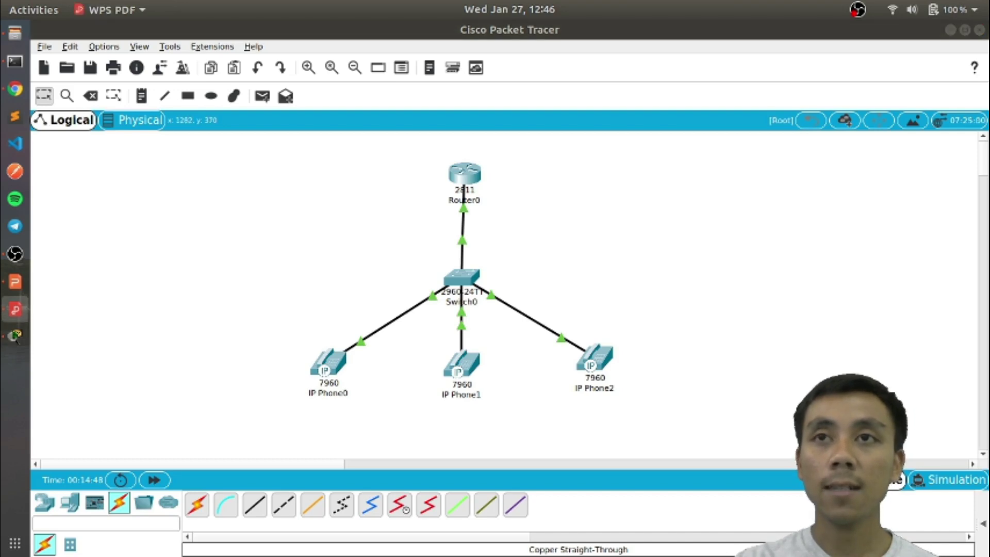
{"action": "left_click_drag", "start_coordinate": [989, 392], "coordinate": [730, 1]}
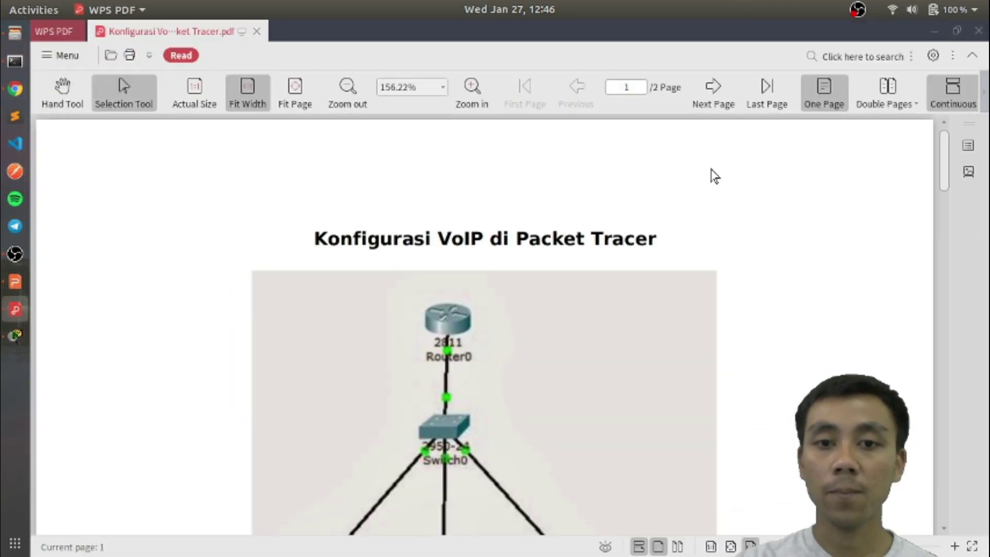
{"action": "scroll", "coordinate": [542, 302], "scroll_direction": "down", "scroll_amount": 5}
{"action": "scroll", "coordinate": [552, 297], "scroll_direction": "up", "scroll_amount": 5}
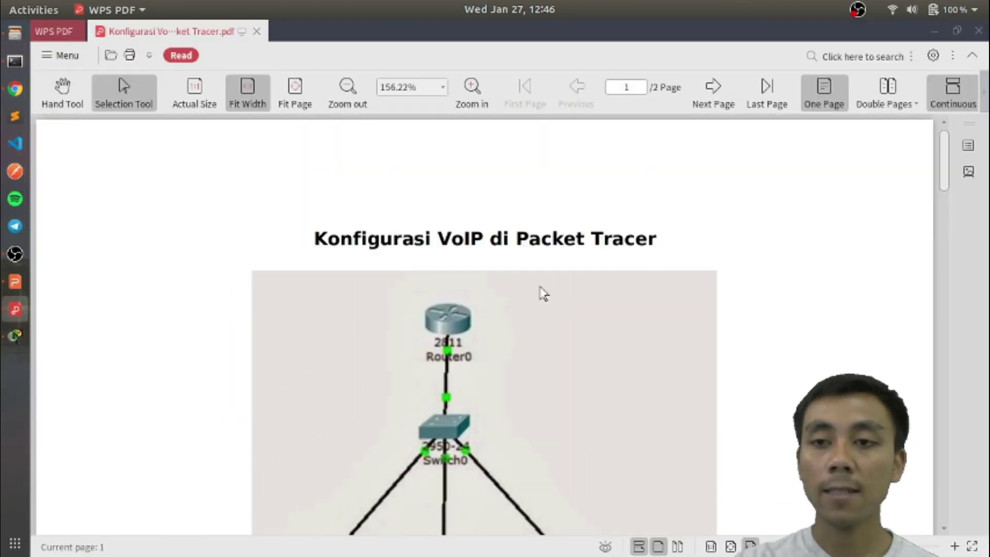
{"action": "scroll", "coordinate": [588, 277], "scroll_direction": "down", "scroll_amount": 5}
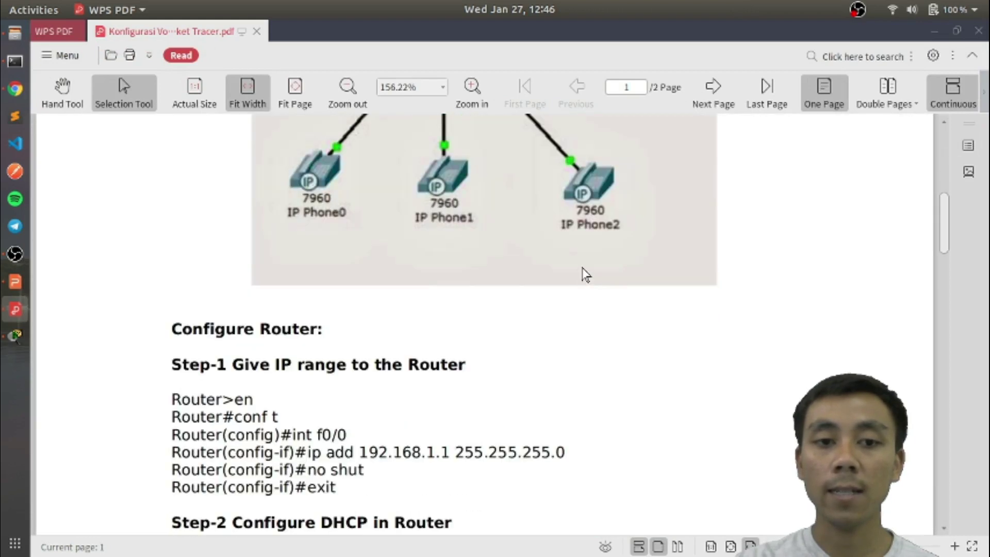
{"action": "scroll", "coordinate": [583, 267], "scroll_direction": "down", "scroll_amount": 1}
{"action": "left_click_drag", "start_coordinate": [168, 300], "coordinate": [235, 308]}
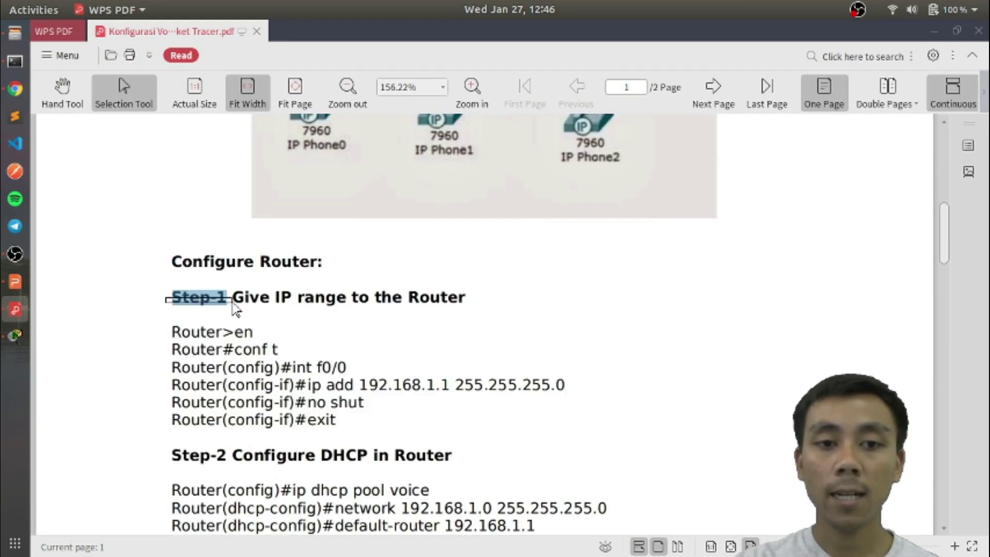
{"action": "scroll", "coordinate": [243, 309], "scroll_direction": "down", "scroll_amount": 12}
{"action": "scroll", "coordinate": [251, 310], "scroll_direction": "up", "scroll_amount": 4}
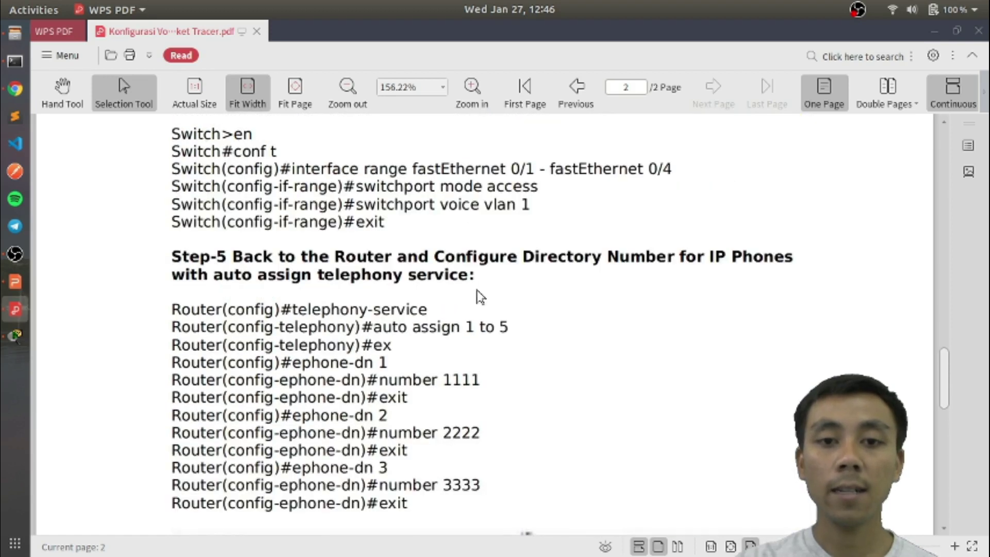
{"action": "left_click", "coordinate": [15, 338]}
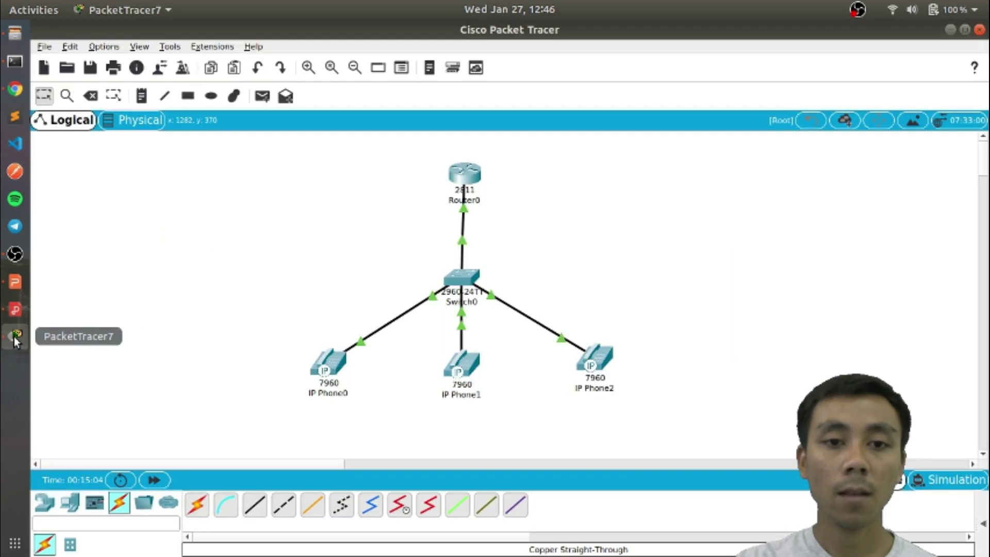